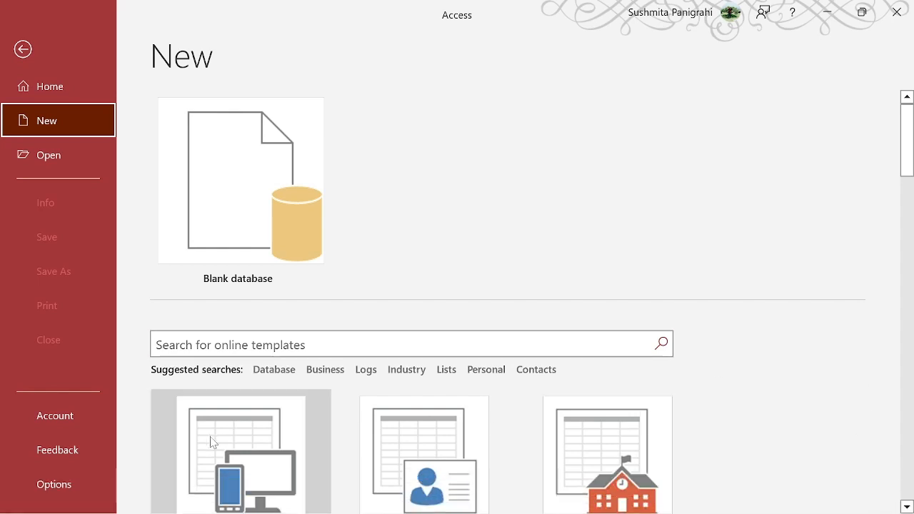
Step: Keep Enable all macros selected in the Trust Center macro settings
{"action": "left_click", "coordinate": [87, 484]}
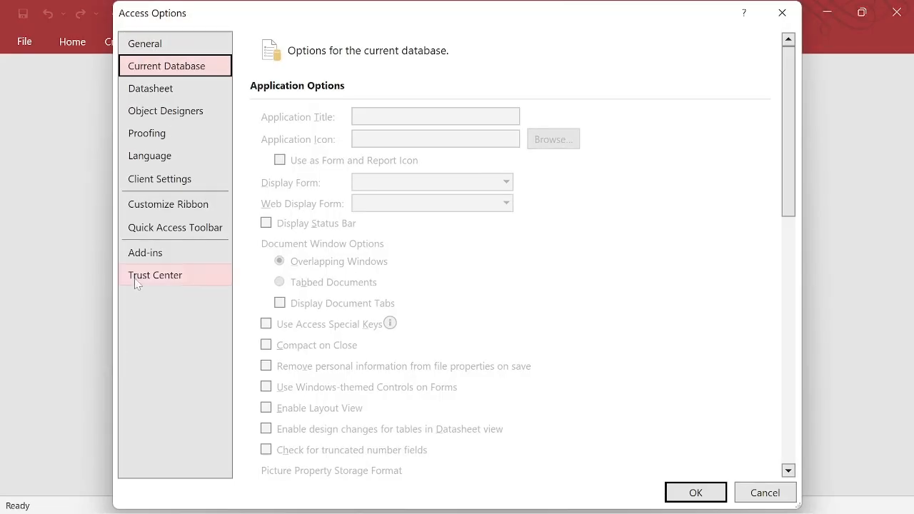
{"action": "left_click", "coordinate": [177, 281]}
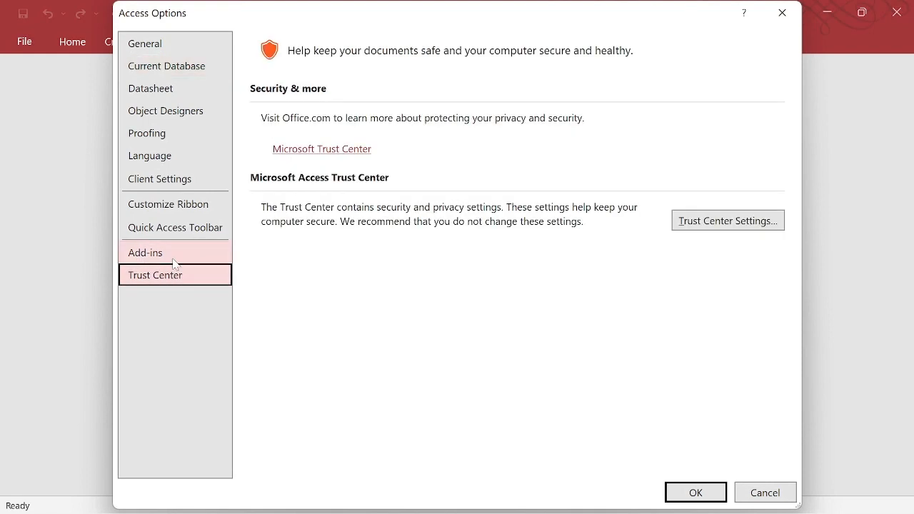
{"action": "left_click", "coordinate": [724, 222]}
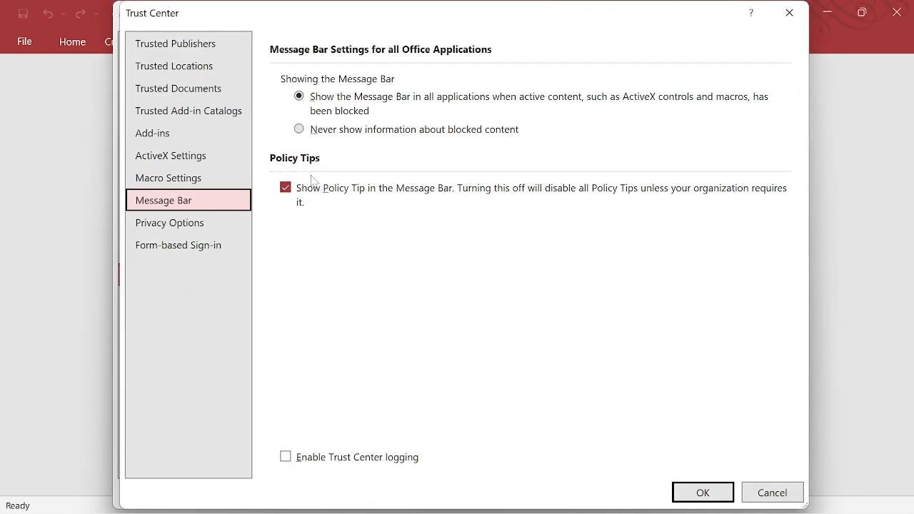
{"action": "left_click", "coordinate": [204, 177]}
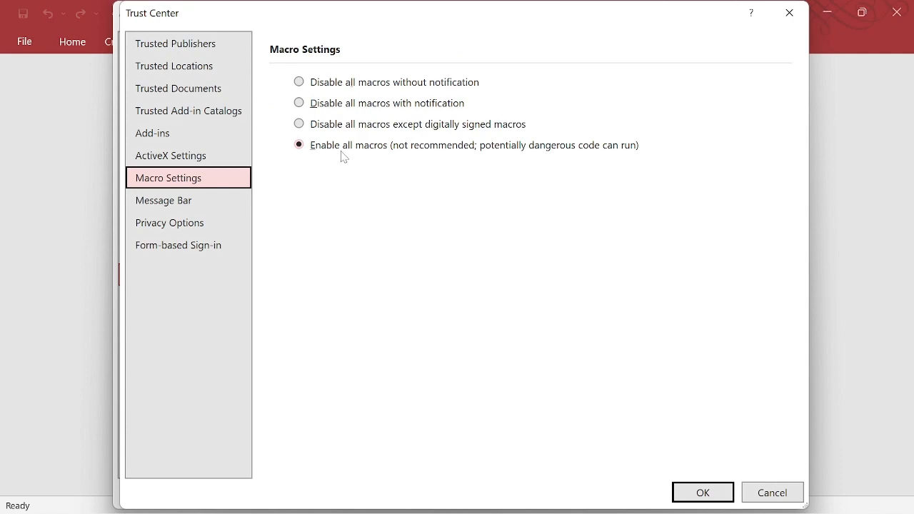
{"action": "left_click", "coordinate": [695, 495]}
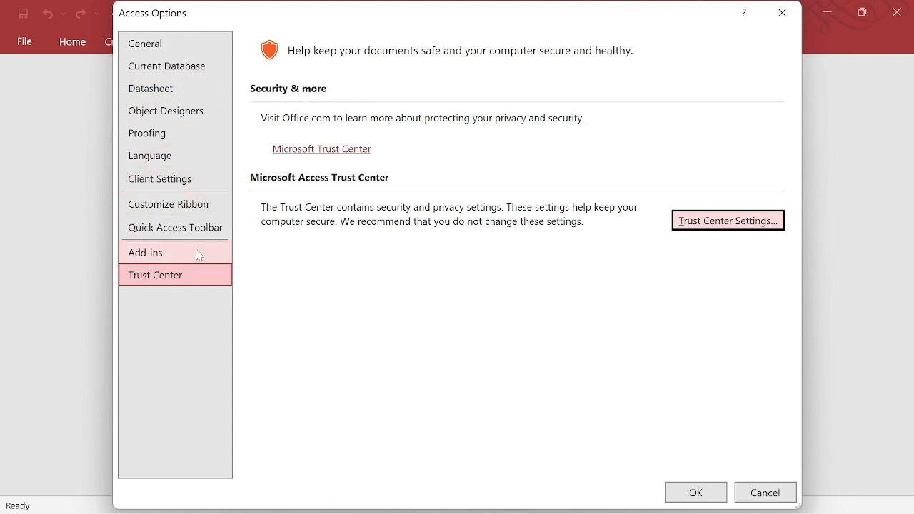
Step: Untick record-change confirmation in Client Settings and save the Access options
{"action": "left_click", "coordinate": [190, 181]}
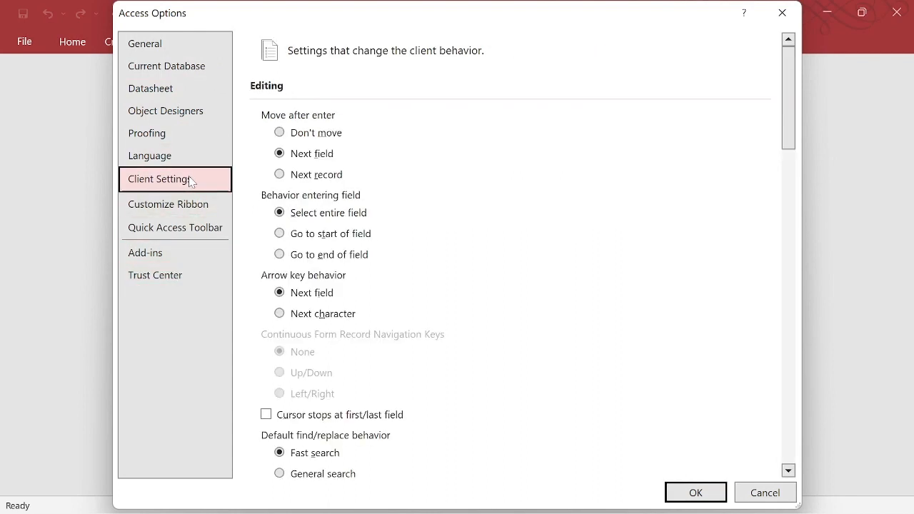
{"action": "scroll", "coordinate": [647, 314], "scroll_direction": "down", "scroll_amount": 3}
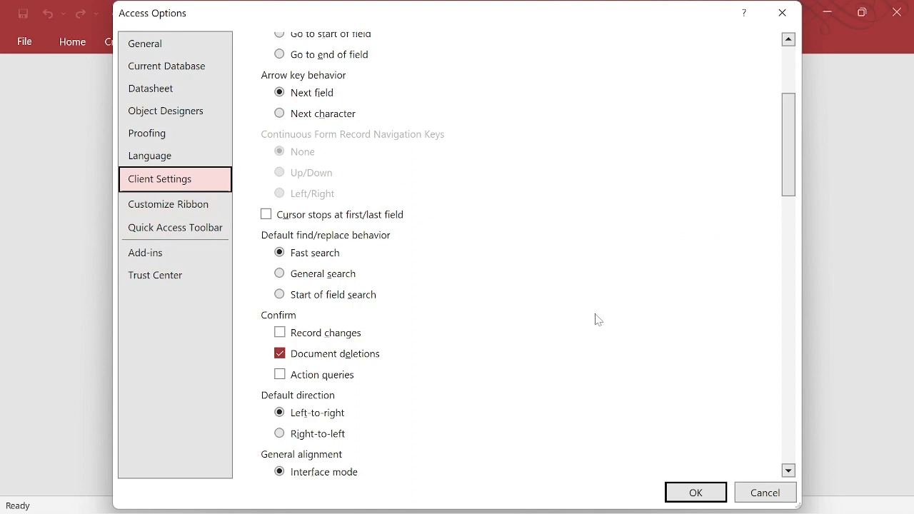
{"action": "left_click", "coordinate": [283, 334]}
{"action": "left_click", "coordinate": [284, 334]}
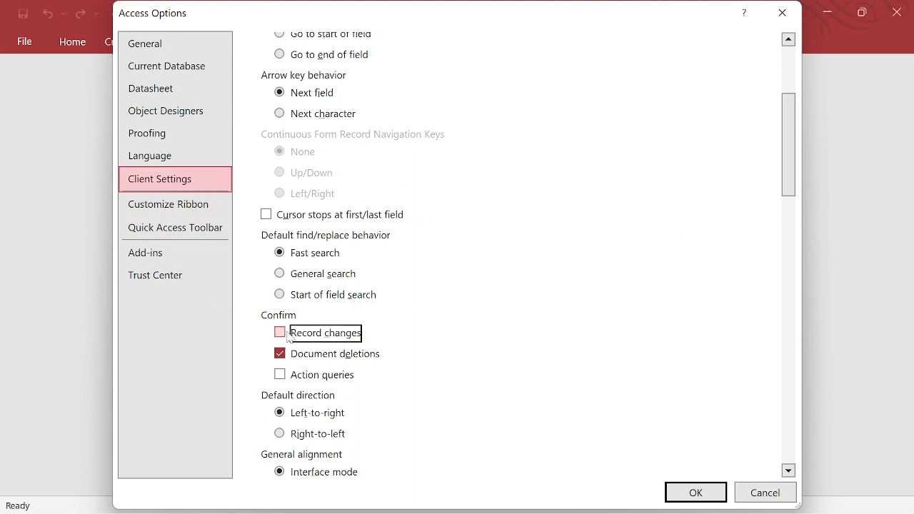
{"action": "left_click", "coordinate": [687, 490]}
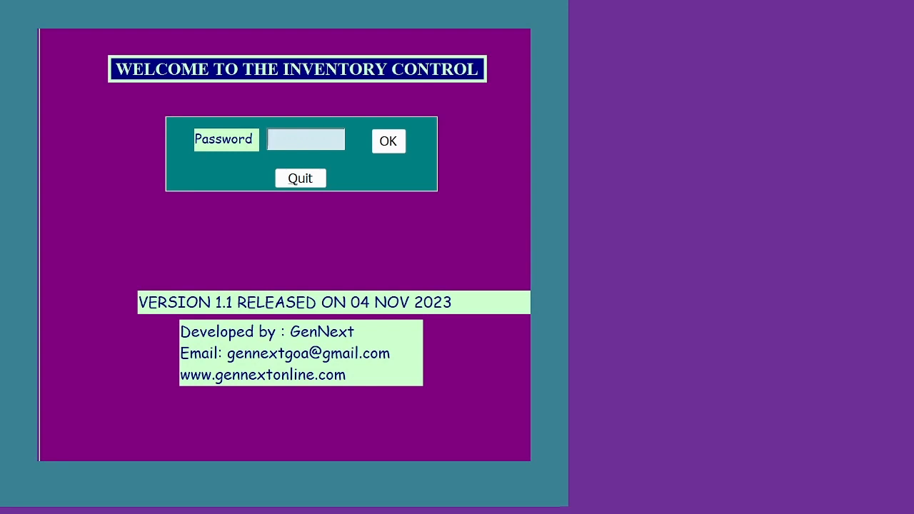
Step: Log in to the Inventory Controller with the administrator password
{"action": "type", "text": "*******"}
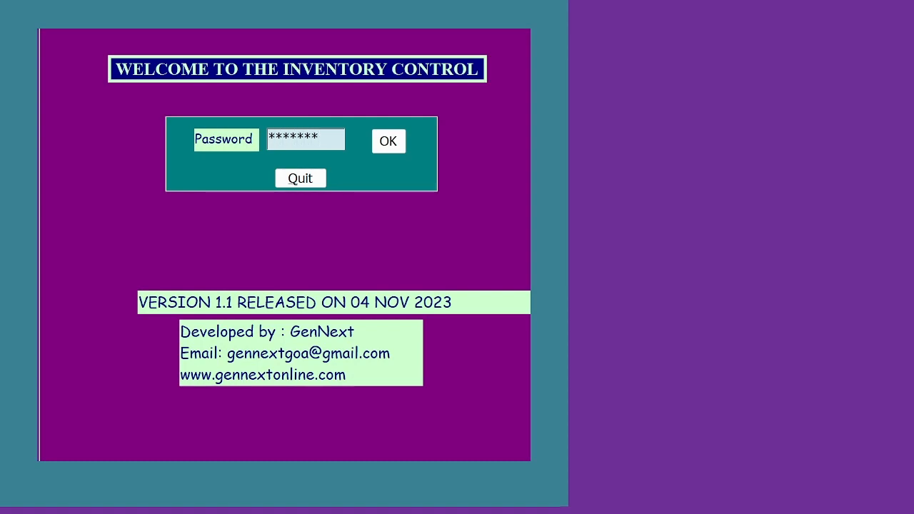
{"action": "key", "text": "Return"}
{"action": "key", "text": "Return"}
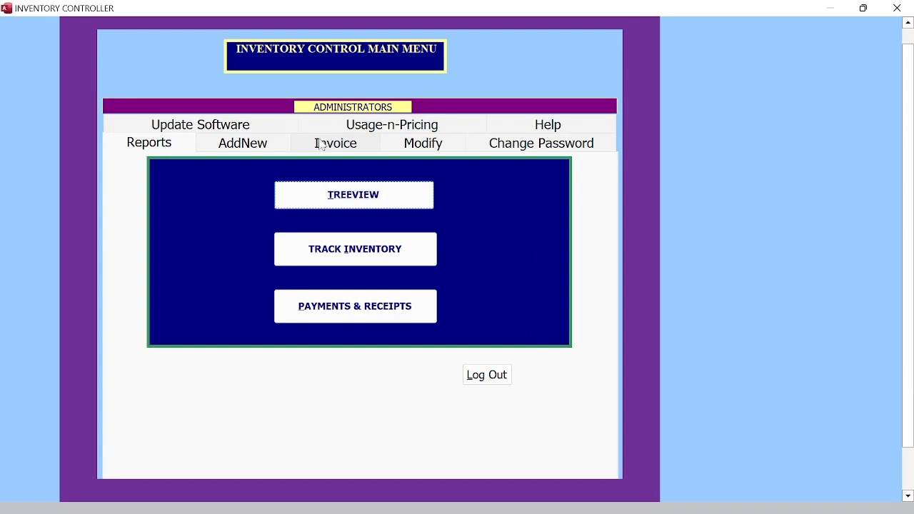
Step: Add an own-store record with the firm name and branch STORE3, then save and close it
{"action": "left_click", "coordinate": [242, 148]}
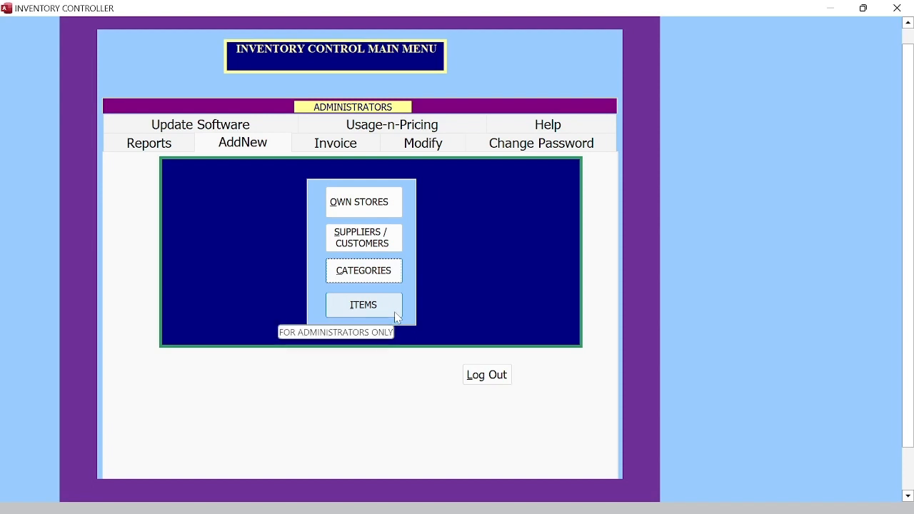
{"action": "left_click", "coordinate": [381, 205]}
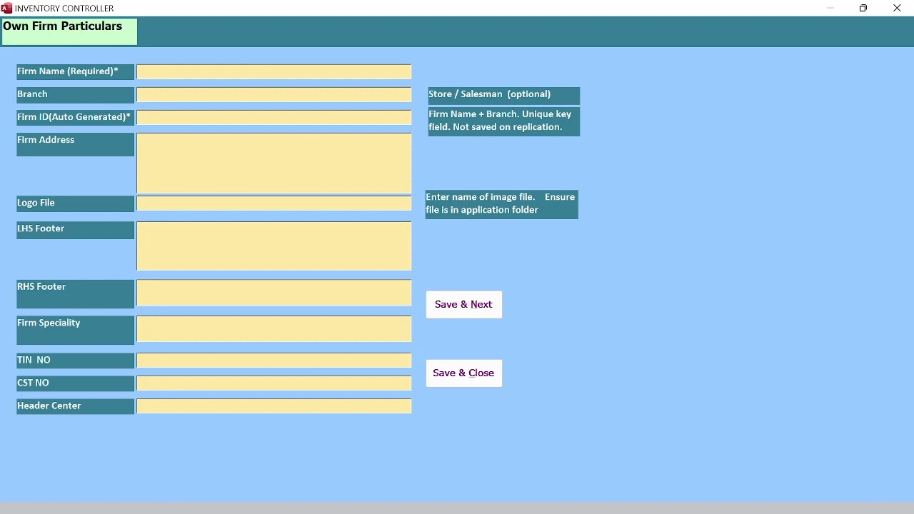
{"action": "type", "text": "JAGDISH"}
{"action": "key", "text": "Tab"}
{"action": "type", "text": "STORE3"}
{"action": "key", "text": "Tab"}
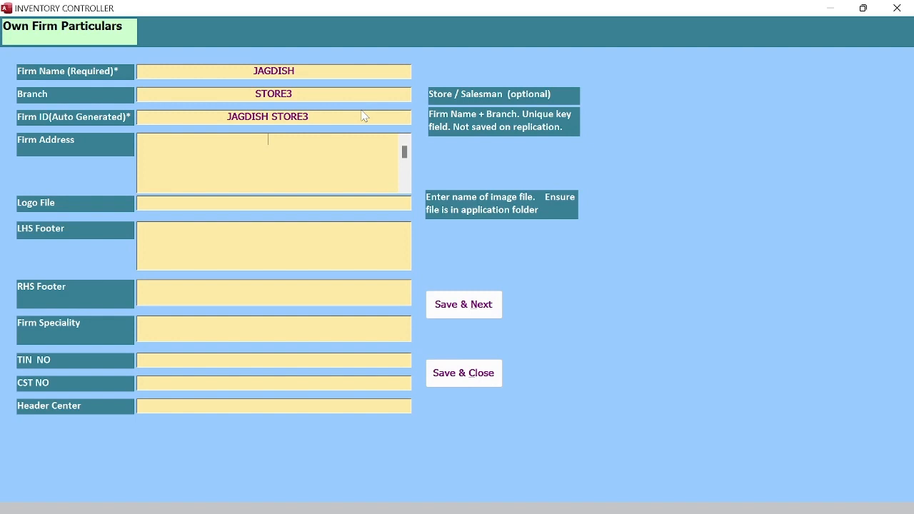
{"action": "left_click", "coordinate": [482, 385]}
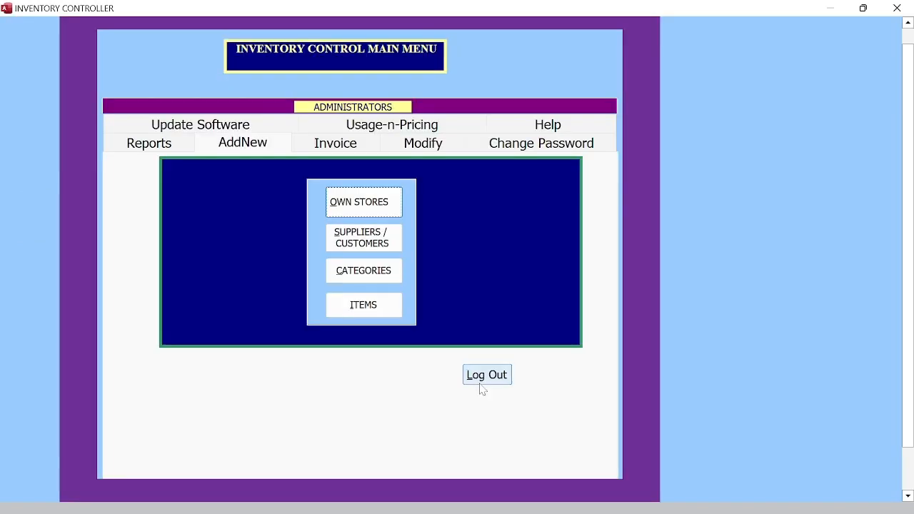
{"action": "left_click", "coordinate": [374, 240]}
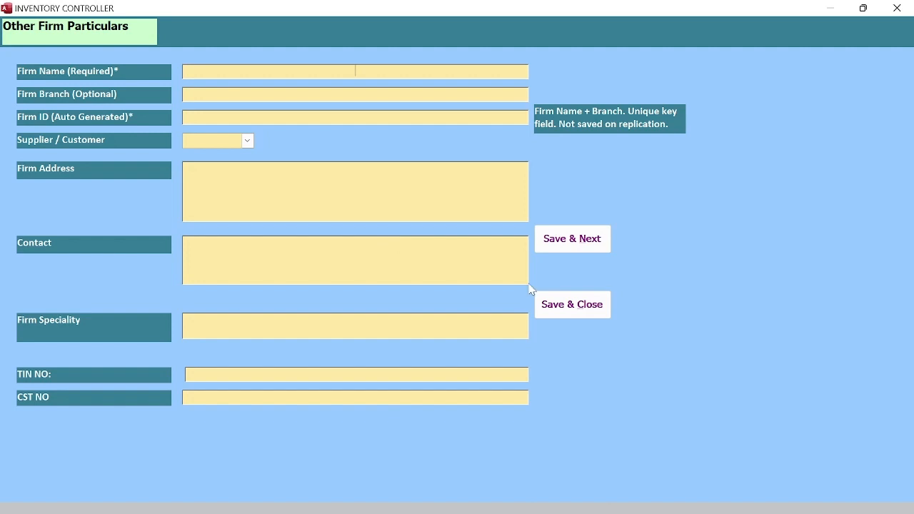
{"action": "left_click", "coordinate": [566, 307]}
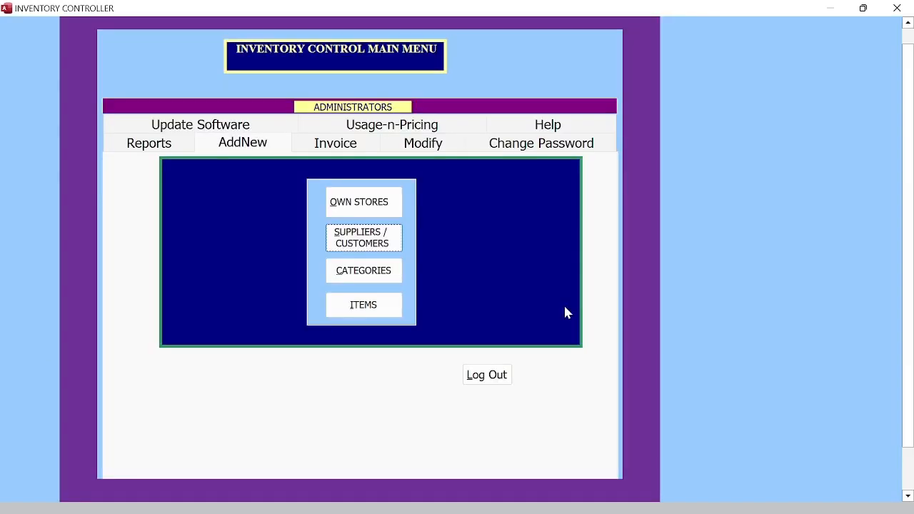
{"action": "left_click", "coordinate": [436, 145]}
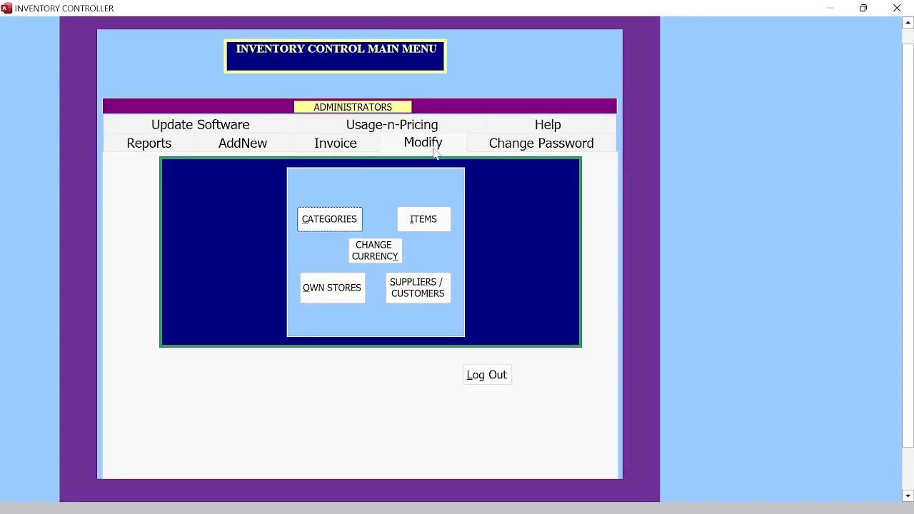
Step: Cut the STORE3 row from the own-stores list, then return to the AddNew menu
{"action": "left_click", "coordinate": [318, 298]}
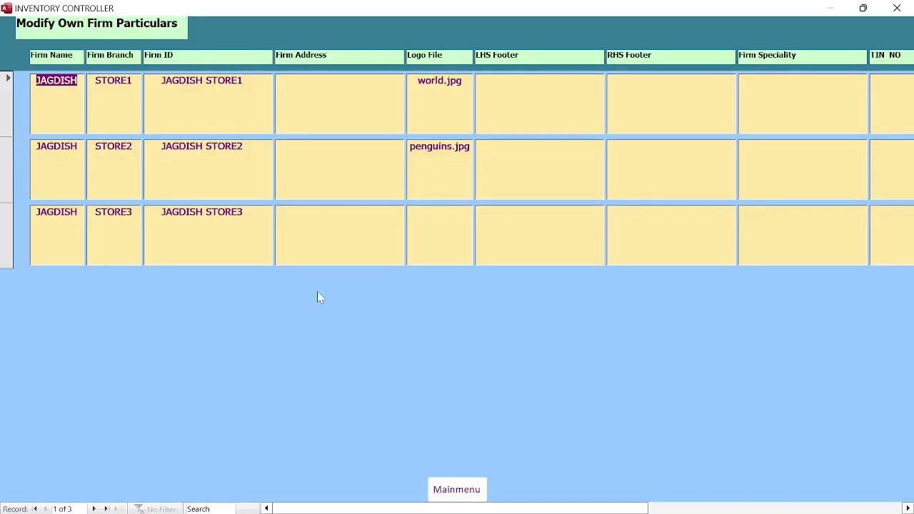
{"action": "left_click_drag", "start_coordinate": [398, 509], "coordinate": [613, 509]}
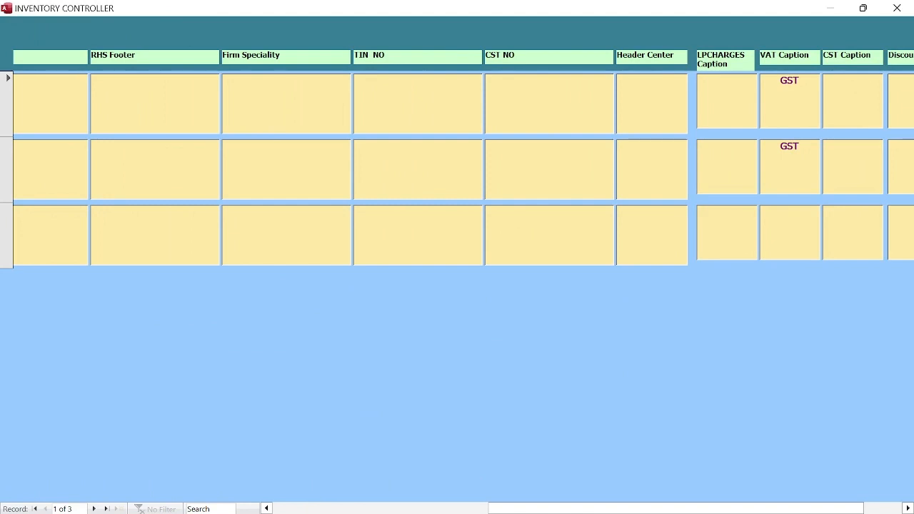
{"action": "left_click", "coordinate": [477, 504]}
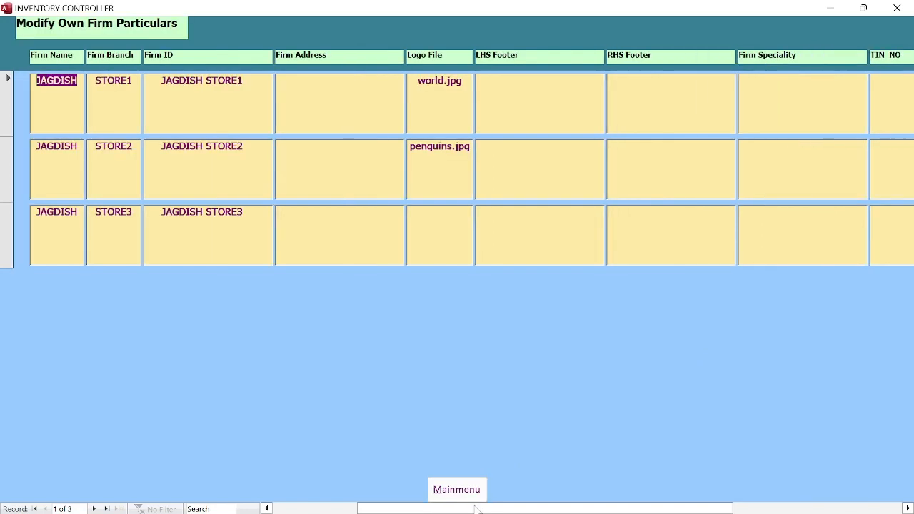
{"action": "left_click", "coordinate": [7, 216]}
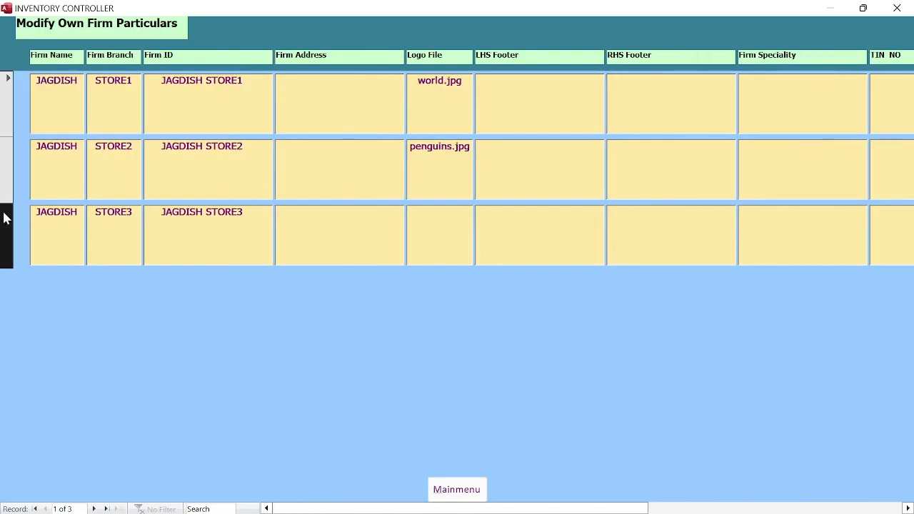
{"action": "right_click", "coordinate": [5, 215]}
{"action": "left_click", "coordinate": [21, 221]}
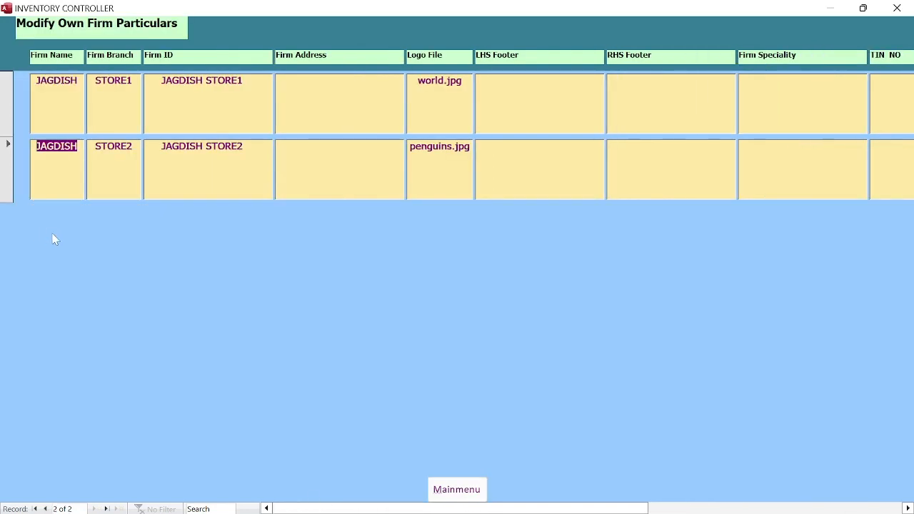
{"action": "left_click", "coordinate": [456, 488]}
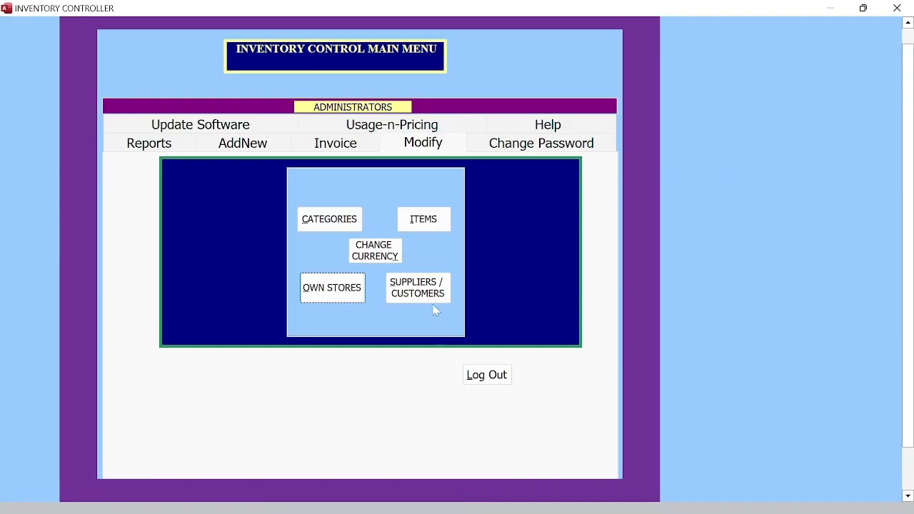
{"action": "left_click", "coordinate": [261, 143]}
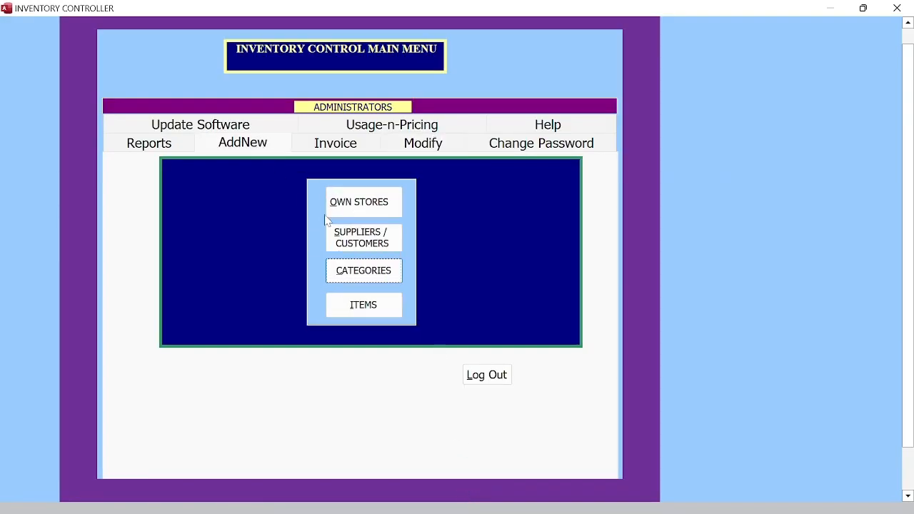
Step: Try adding INVENTORY category ELEC with item class FANS; dismiss the duplicate error
{"action": "left_click", "coordinate": [371, 274]}
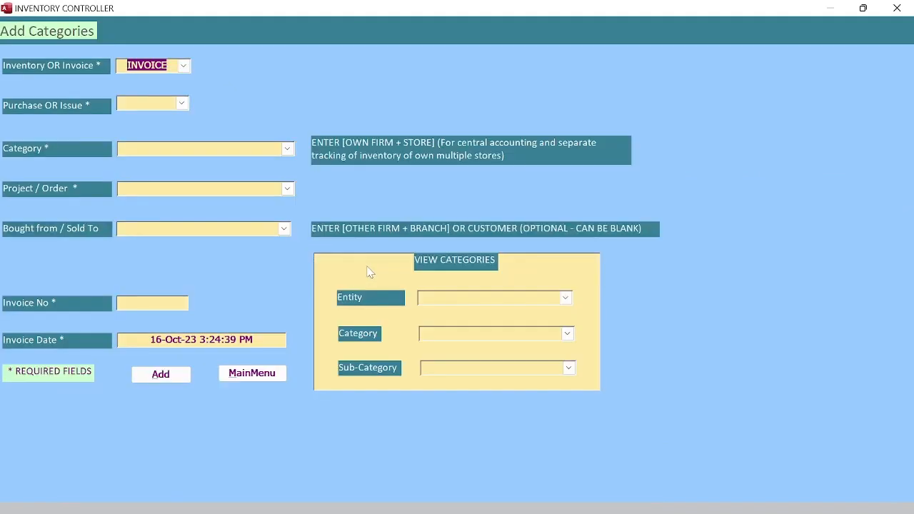
{"action": "left_click", "coordinate": [184, 66]}
{"action": "left_click", "coordinate": [157, 80]}
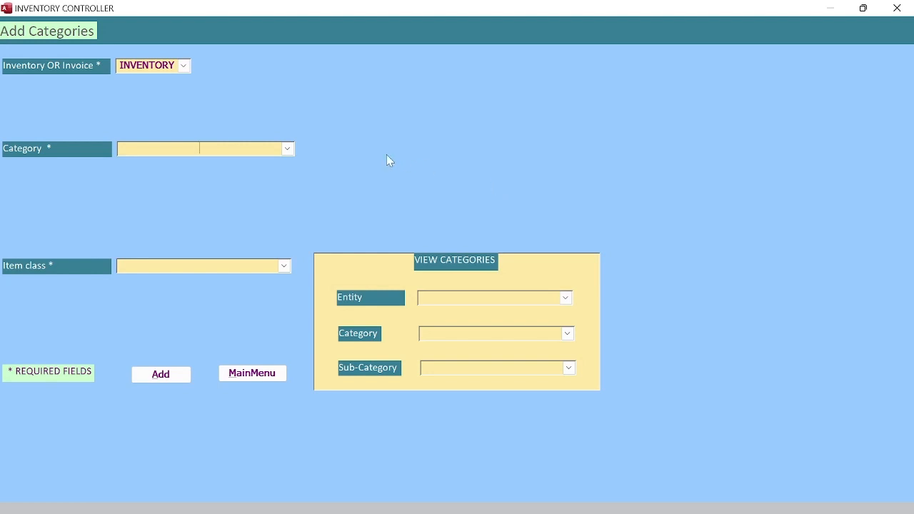
{"action": "left_click", "coordinate": [286, 149]}
{"action": "left_click", "coordinate": [286, 162]}
{"action": "left_click", "coordinate": [284, 265]}
{"action": "left_click", "coordinate": [281, 279]}
{"action": "left_click", "coordinate": [171, 376]}
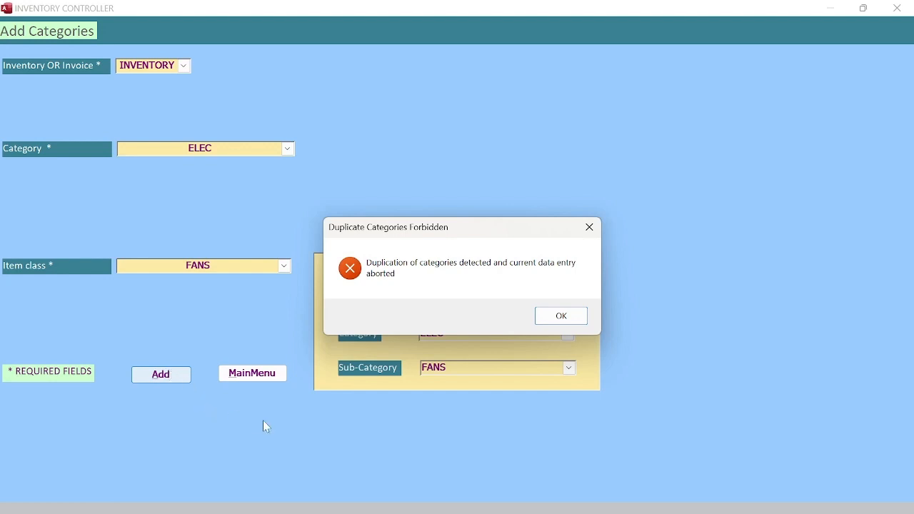
{"action": "left_click", "coordinate": [561, 317]}
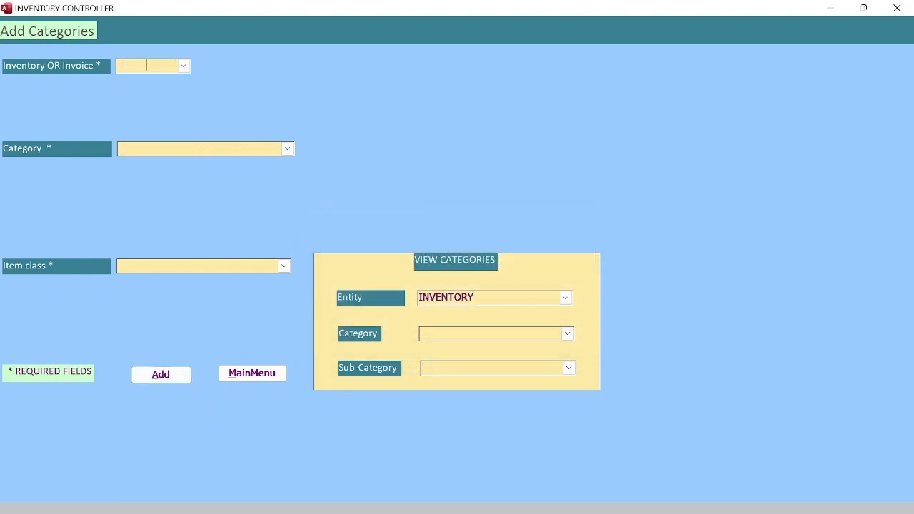
Step: View category ELEC with sub-category FANS in the category viewer, then return to the main menu
{"action": "left_click", "coordinate": [568, 333]}
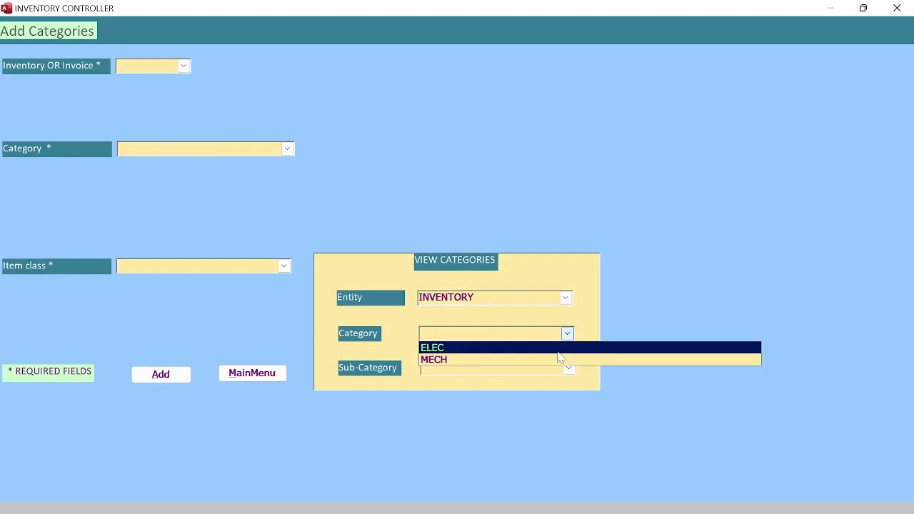
{"action": "left_click", "coordinate": [564, 348]}
{"action": "left_click", "coordinate": [568, 368]}
{"action": "left_click", "coordinate": [564, 381]}
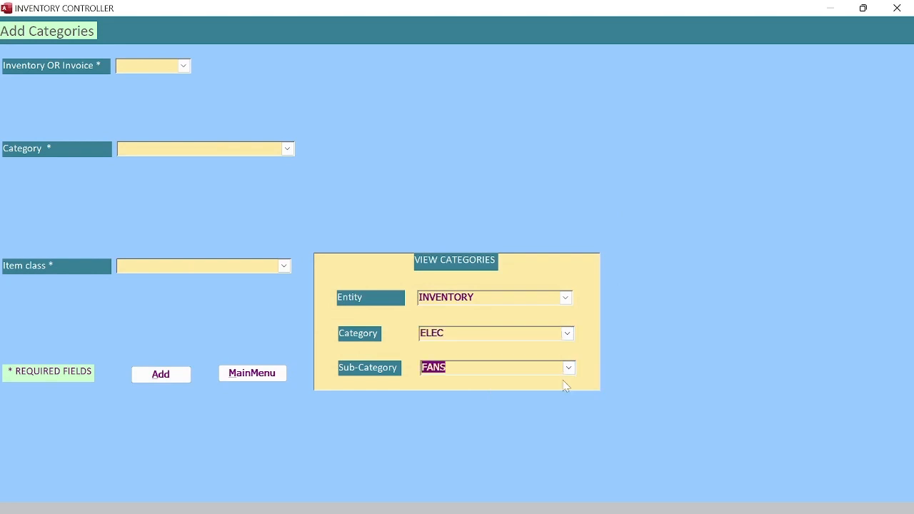
{"action": "left_click", "coordinate": [246, 377]}
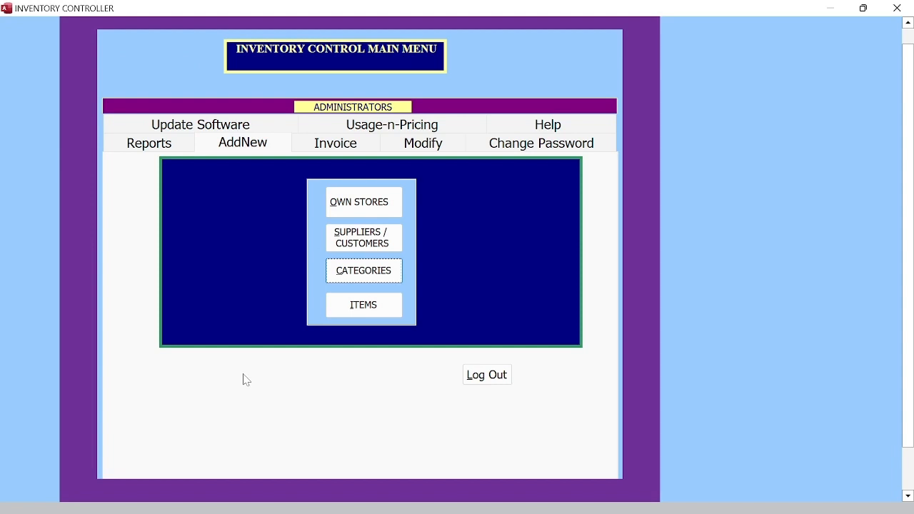
{"action": "left_click", "coordinate": [358, 305]}
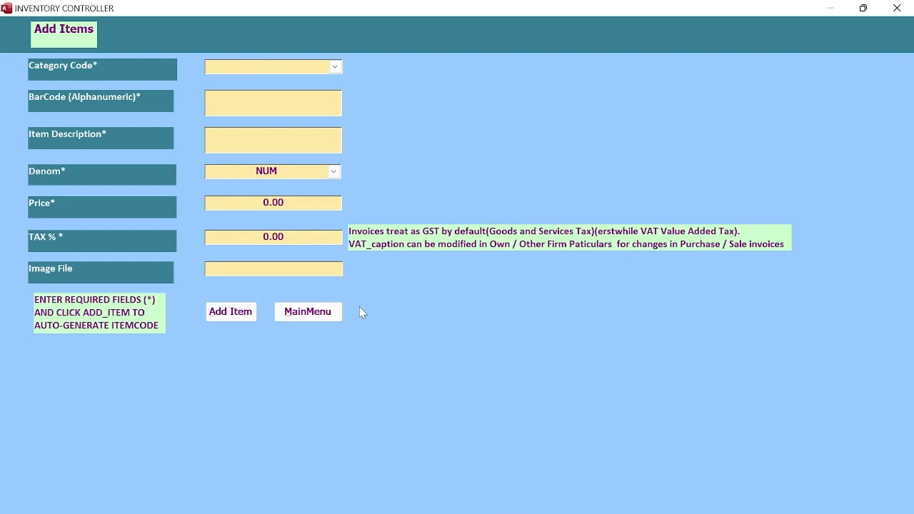
{"action": "left_click", "coordinate": [335, 66]}
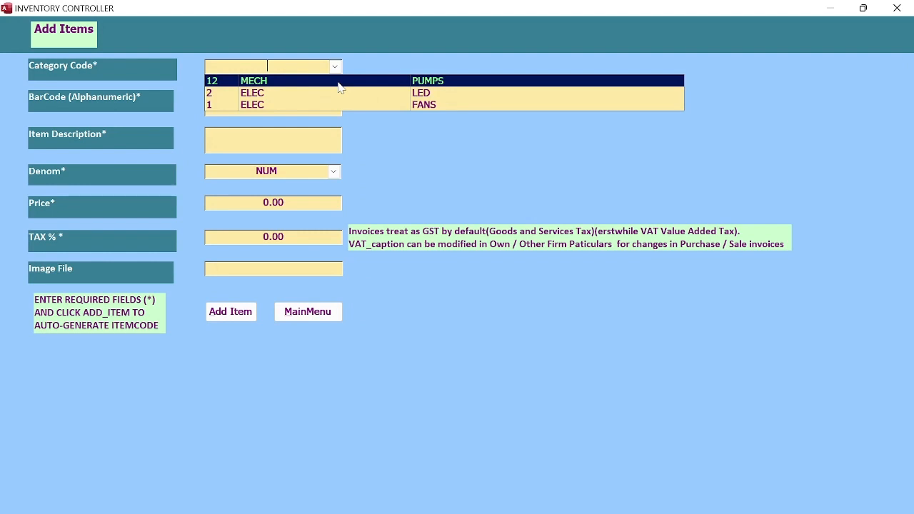
{"action": "left_click", "coordinate": [338, 81]}
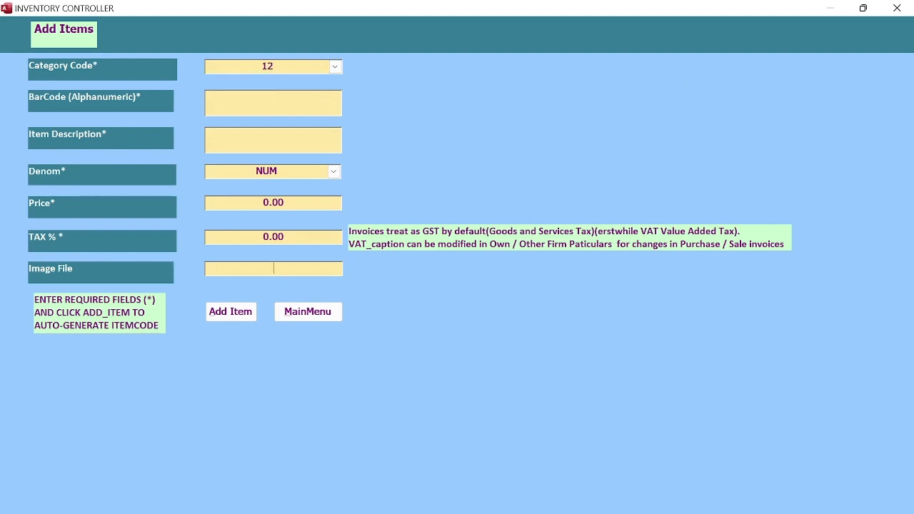
{"action": "left_click", "coordinate": [274, 270]}
{"action": "left_click", "coordinate": [310, 318]}
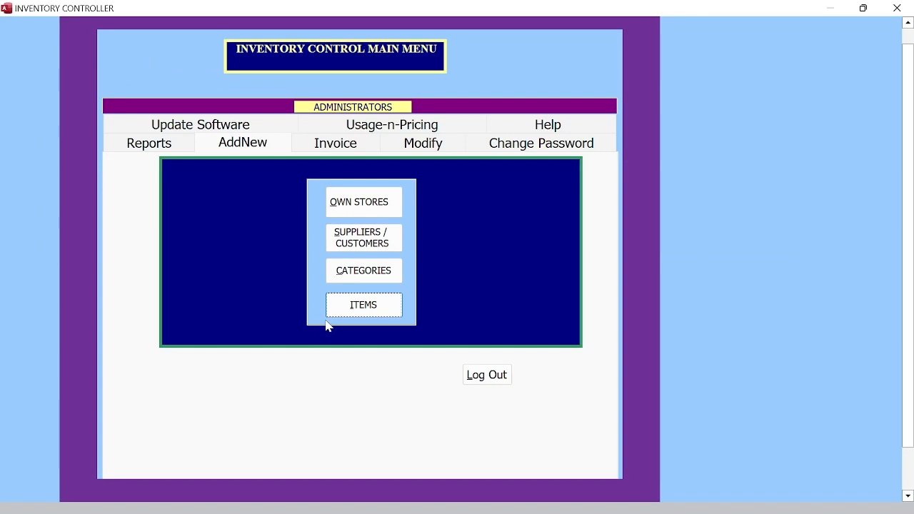
Step: Fill a PURCHASE entry for the first store, INITIAL STOCK, invoice 1, then leave without adding
{"action": "left_click", "coordinate": [345, 274]}
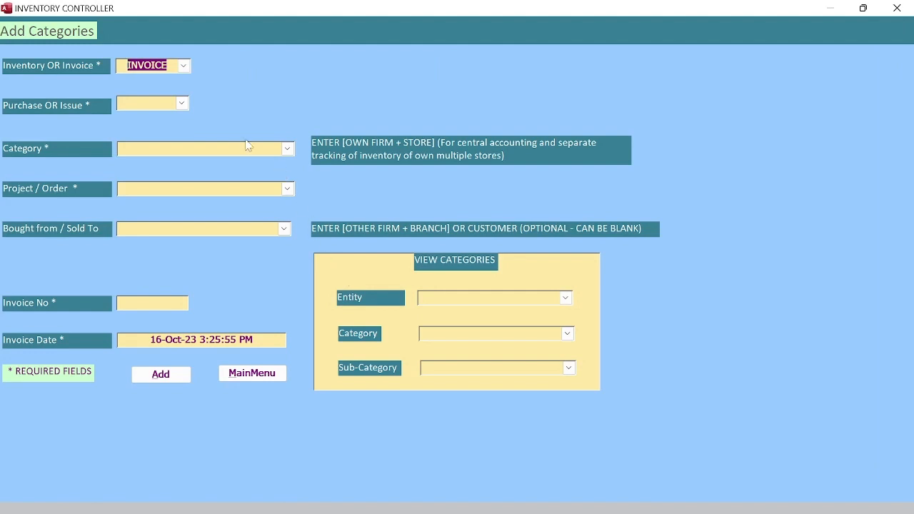
{"action": "left_click", "coordinate": [181, 104]}
{"action": "left_click", "coordinate": [169, 118]}
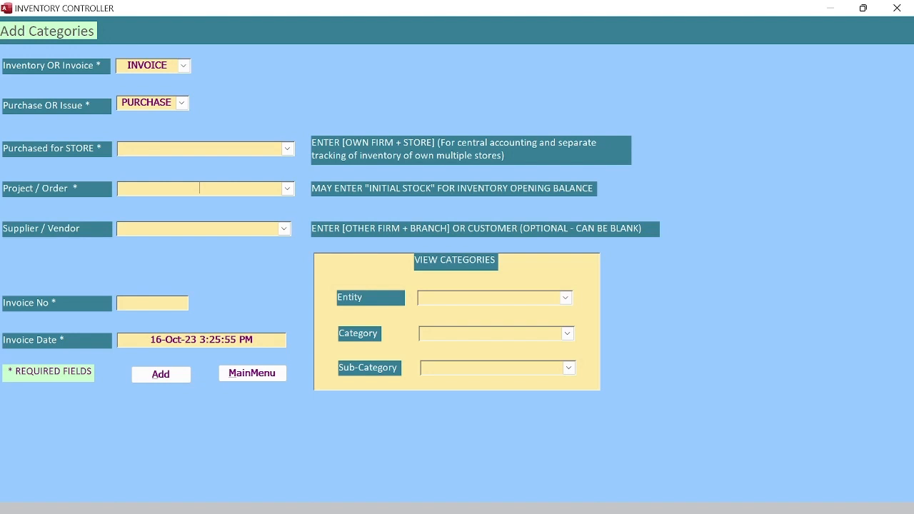
{"action": "left_click", "coordinate": [286, 150]}
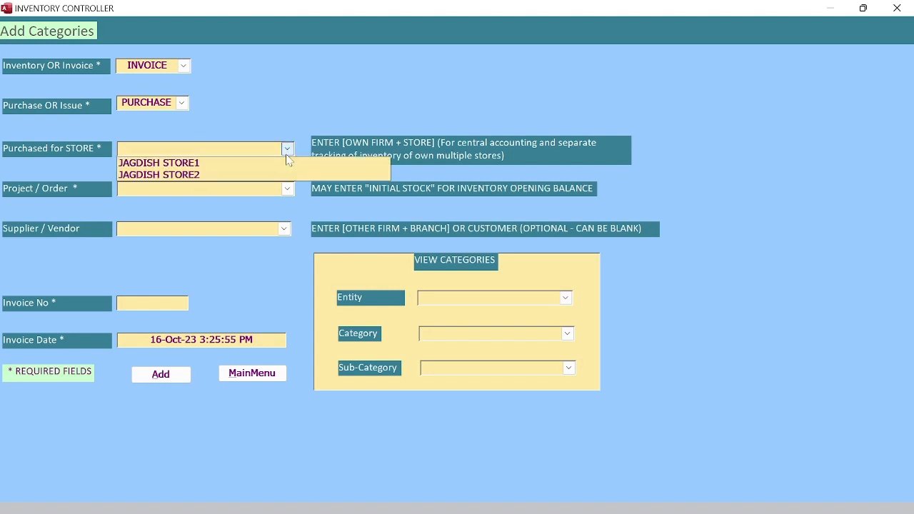
{"action": "left_click", "coordinate": [286, 164]}
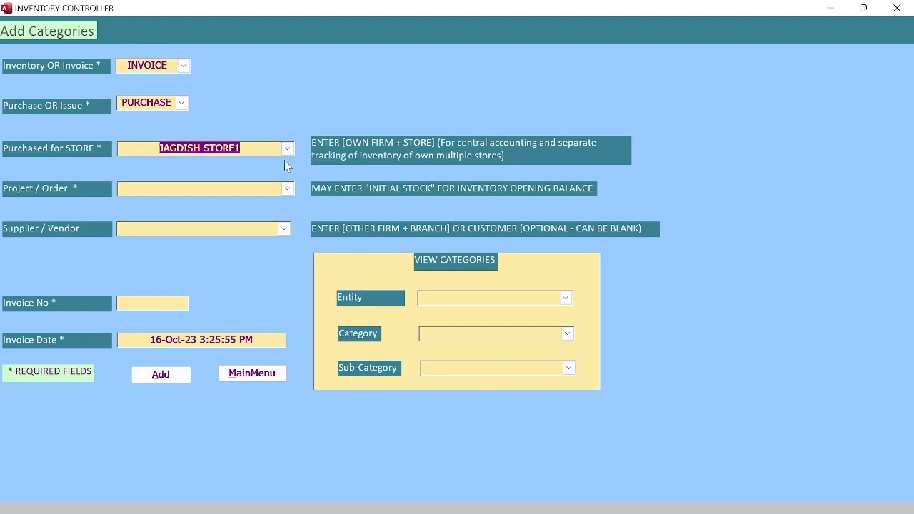
{"action": "left_click", "coordinate": [285, 190]}
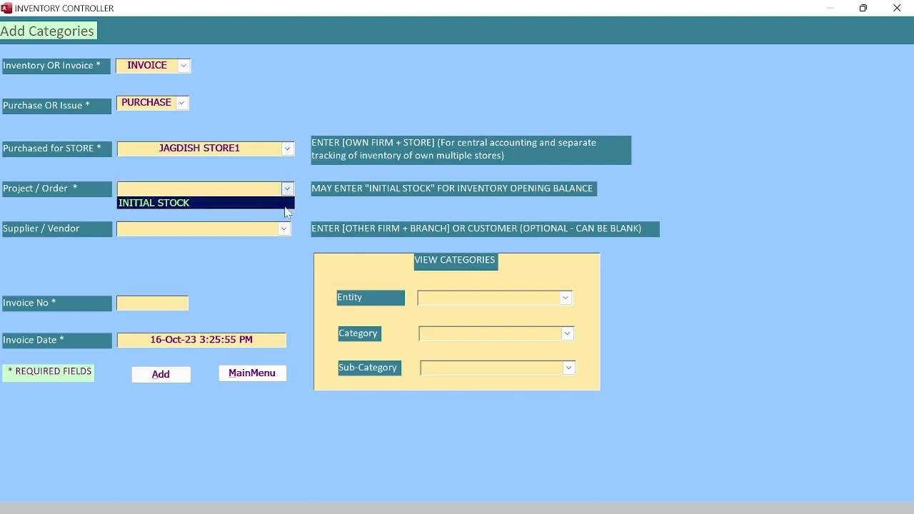
{"action": "left_click", "coordinate": [285, 204]}
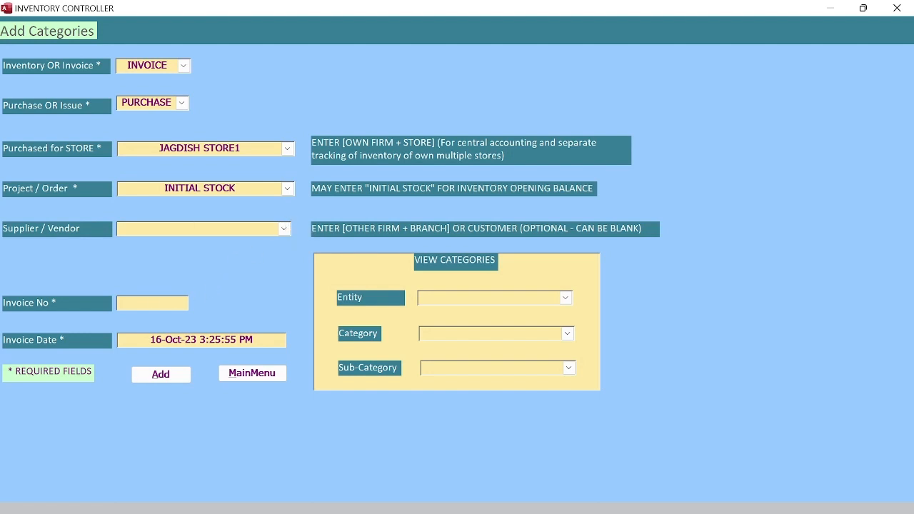
{"action": "type", "text": "1"}
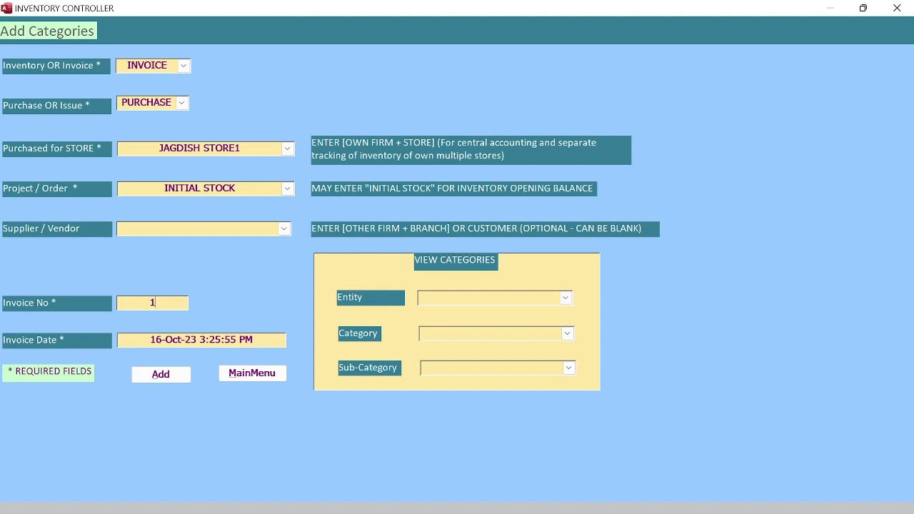
{"action": "left_click", "coordinate": [255, 374]}
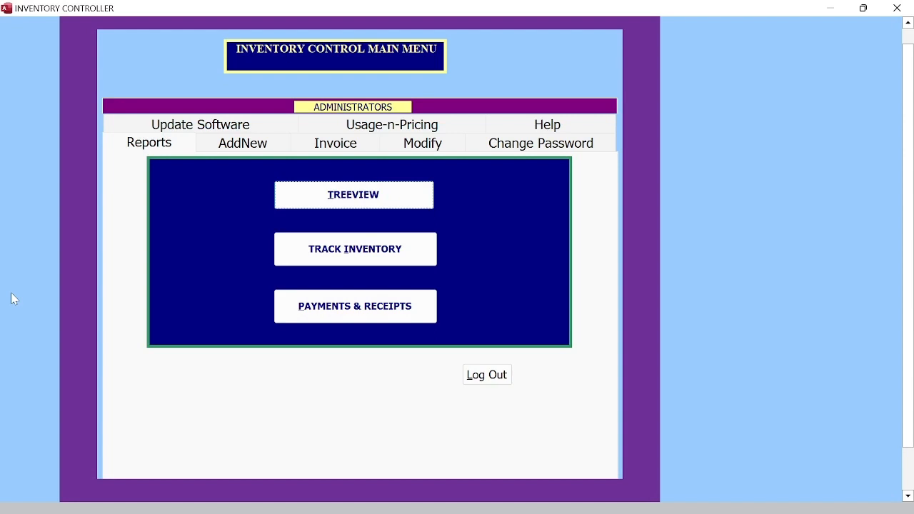
Step: Open CREATE / MODIFY / PRINT INVOICE from the Invoice page of the main menu
{"action": "left_click", "coordinate": [336, 145]}
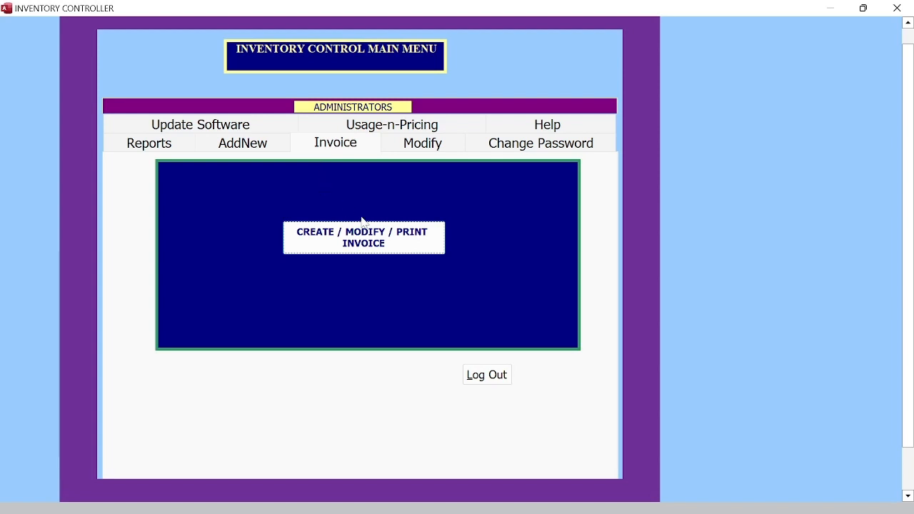
{"action": "left_click", "coordinate": [362, 242]}
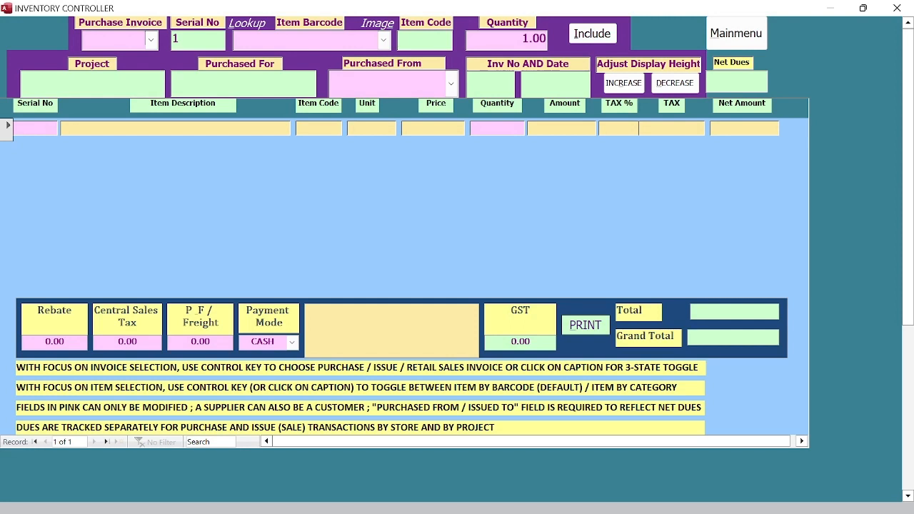
Step: Show purchase invoice 4 (LED 10W, FAN TABLE, FAN CEILING, total 2,146.00), then close it
{"action": "left_click", "coordinate": [132, 24]}
{"action": "left_click", "coordinate": [134, 27]}
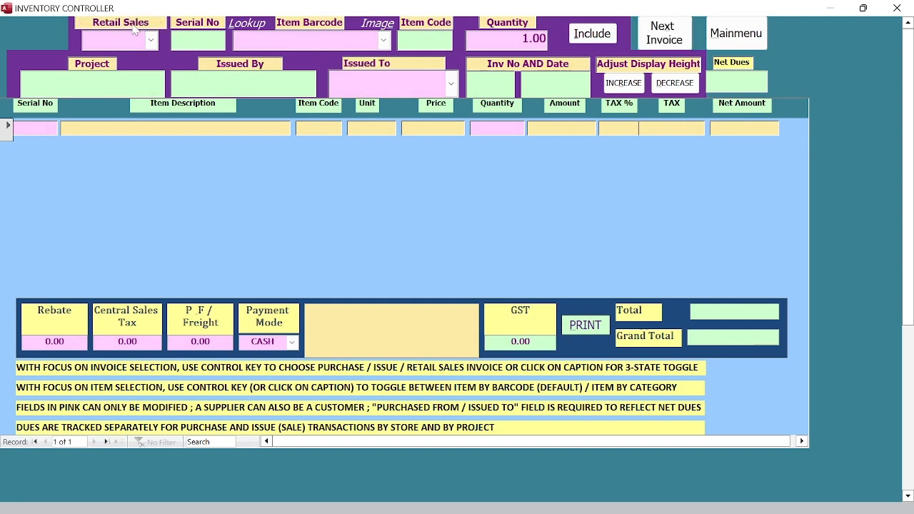
{"action": "left_click", "coordinate": [134, 27]}
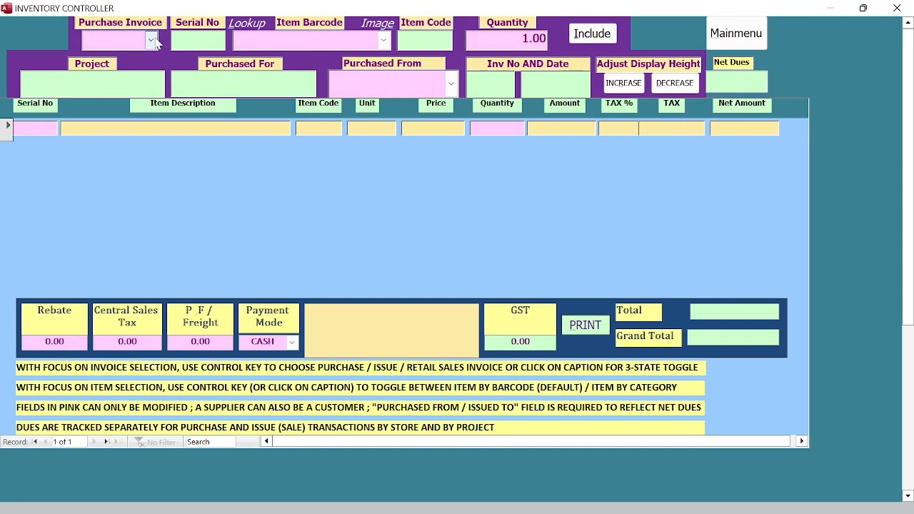
{"action": "left_click", "coordinate": [152, 40]}
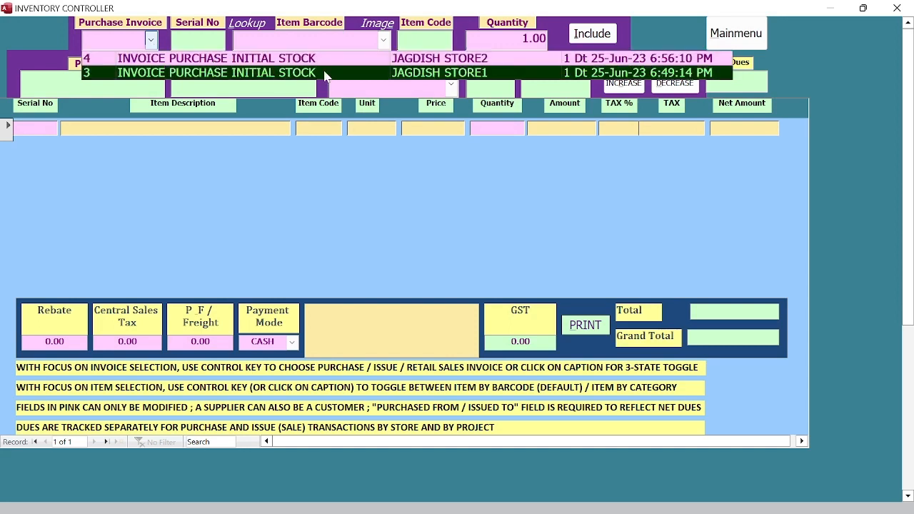
{"action": "left_click", "coordinate": [397, 62]}
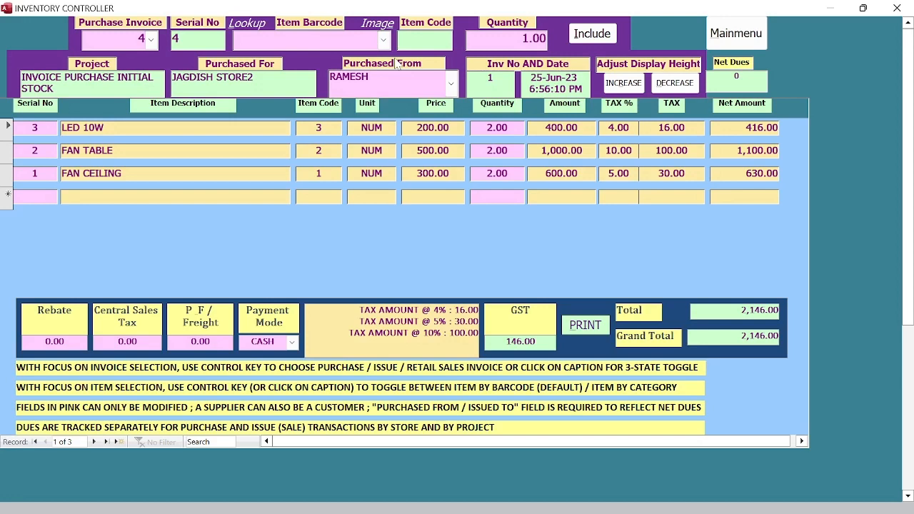
{"action": "left_click", "coordinate": [384, 42]}
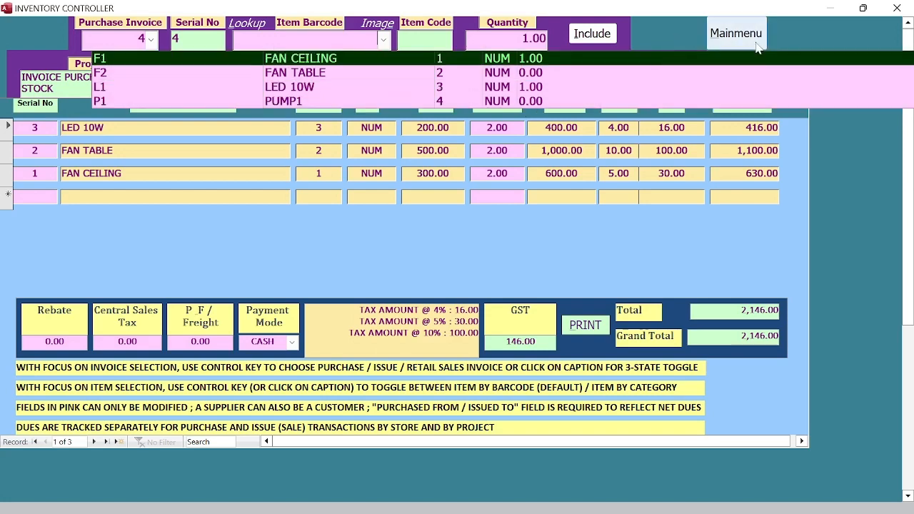
{"action": "left_click", "coordinate": [721, 36]}
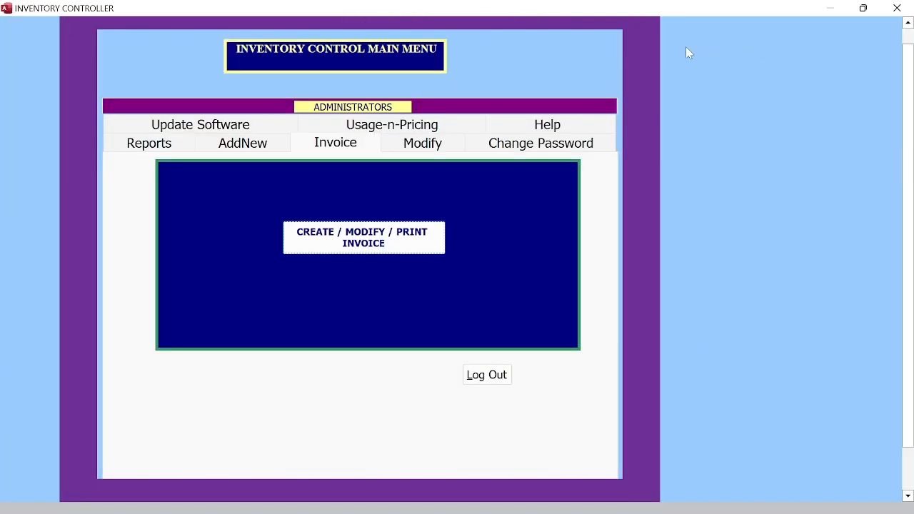
Step: Filter the stock balance tree view to the second own store, then close it
{"action": "left_click", "coordinate": [172, 145]}
{"action": "left_click", "coordinate": [344, 197]}
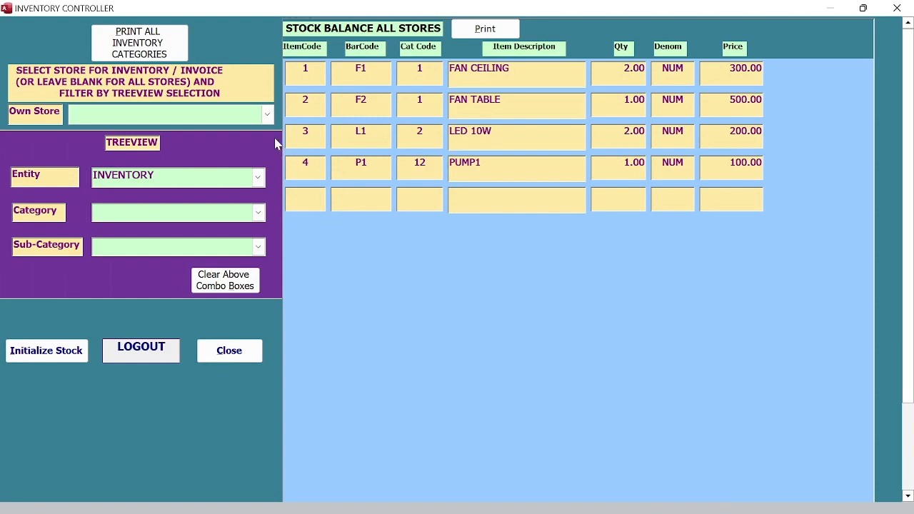
{"action": "left_click", "coordinate": [268, 115]}
{"action": "left_click", "coordinate": [230, 145]}
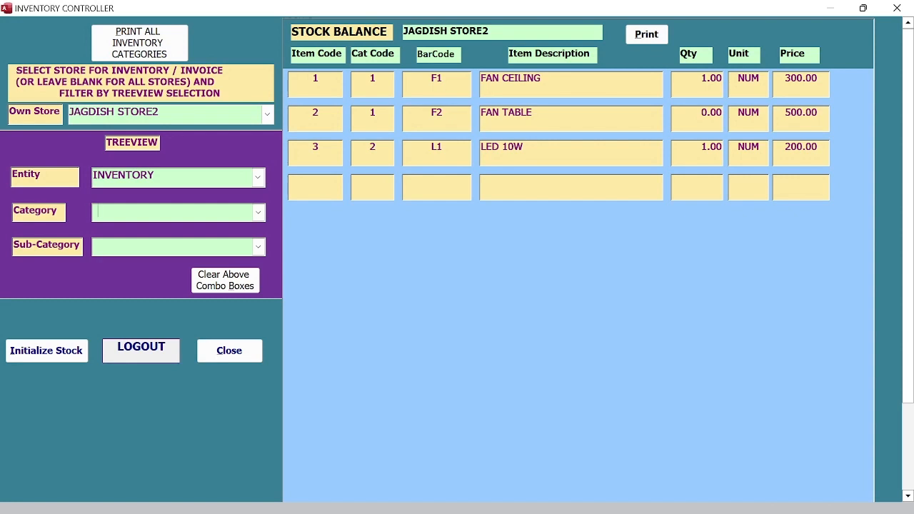
{"action": "left_click", "coordinate": [247, 346]}
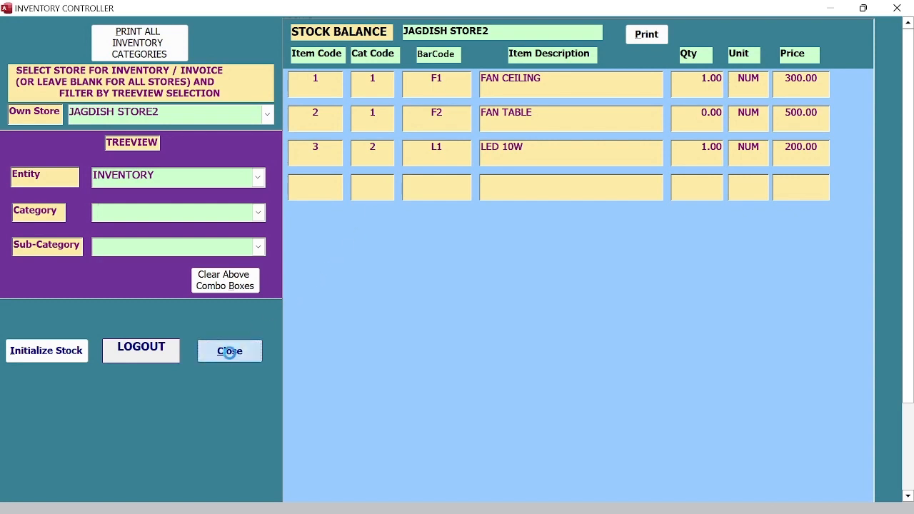
Step: Reopen the invoice form and bring up the list of purchase invoices
{"action": "left_click", "coordinate": [314, 145]}
{"action": "left_click", "coordinate": [357, 236]}
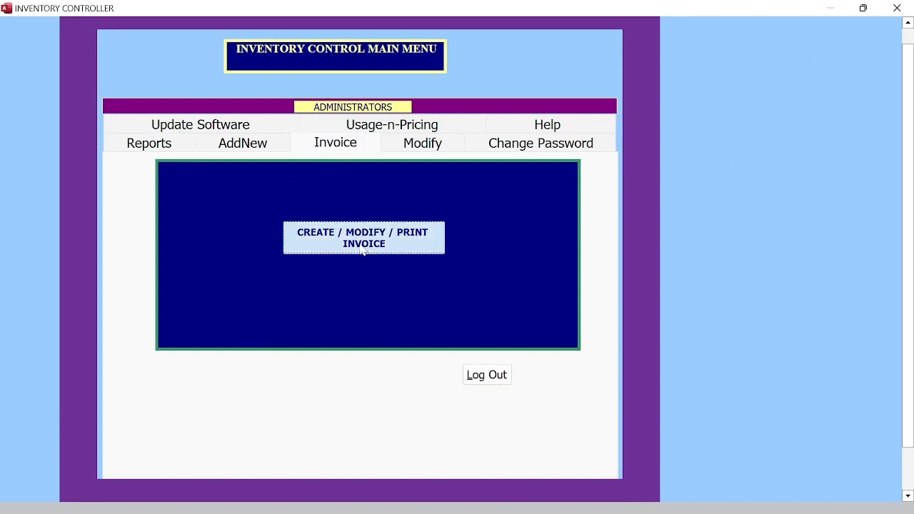
{"action": "left_click", "coordinate": [150, 40]}
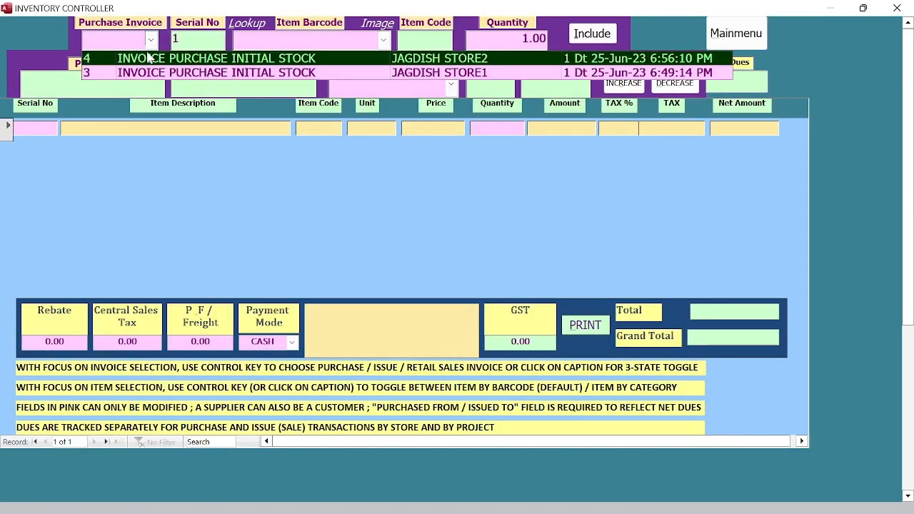
Step: Add PUMP1 (barcode P1) twice to purchase invoice 4, bringing the total to 2,350.00
{"action": "left_click", "coordinate": [149, 58]}
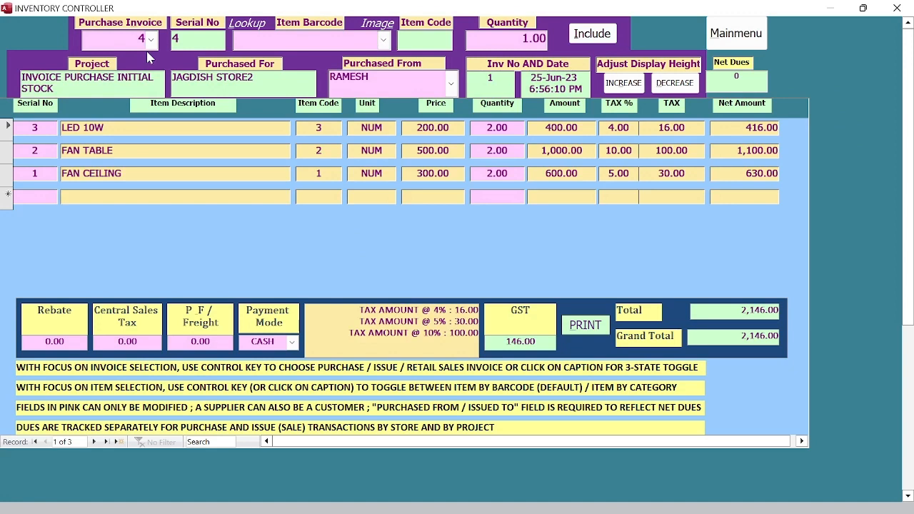
{"action": "left_click", "coordinate": [384, 40]}
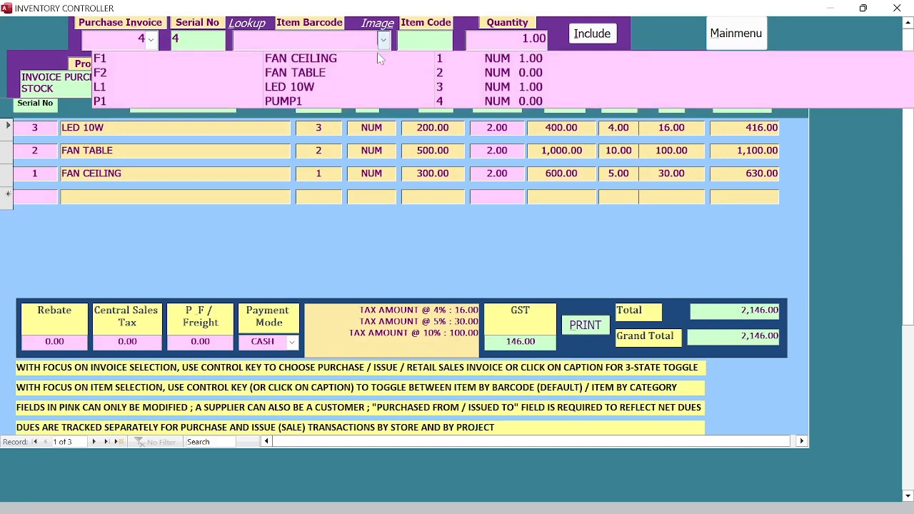
{"action": "left_click", "coordinate": [373, 105]}
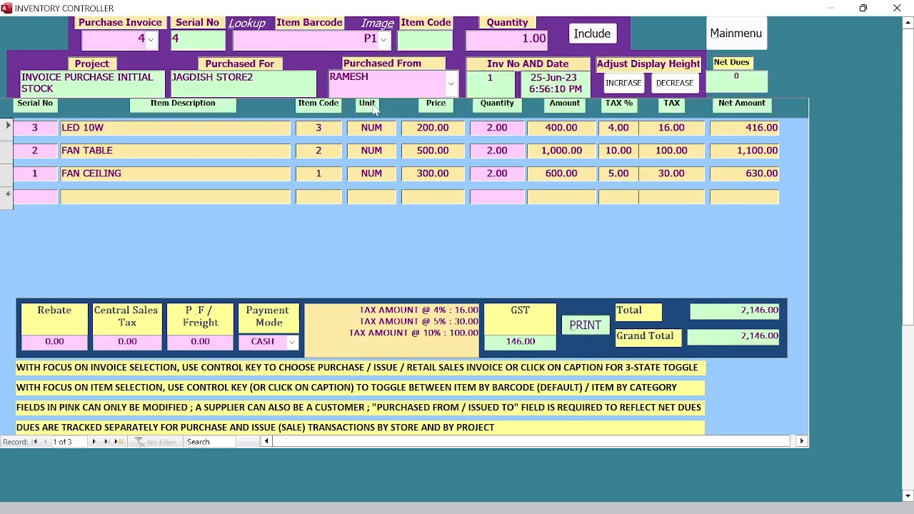
{"action": "left_click", "coordinate": [586, 39]}
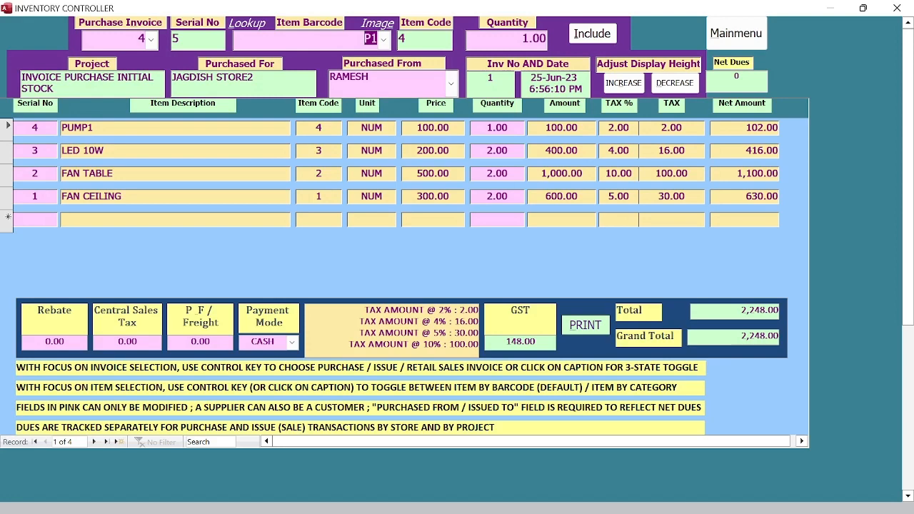
{"action": "left_click", "coordinate": [385, 41]}
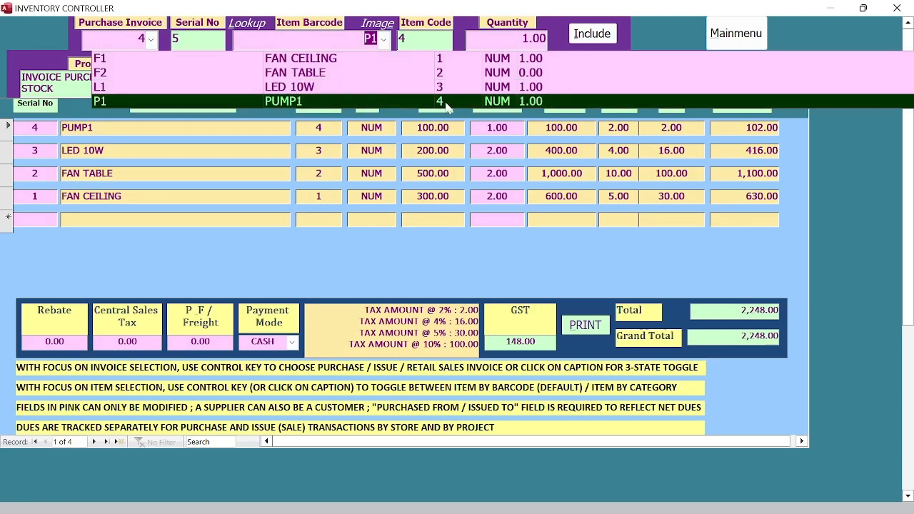
{"action": "left_click", "coordinate": [519, 101]}
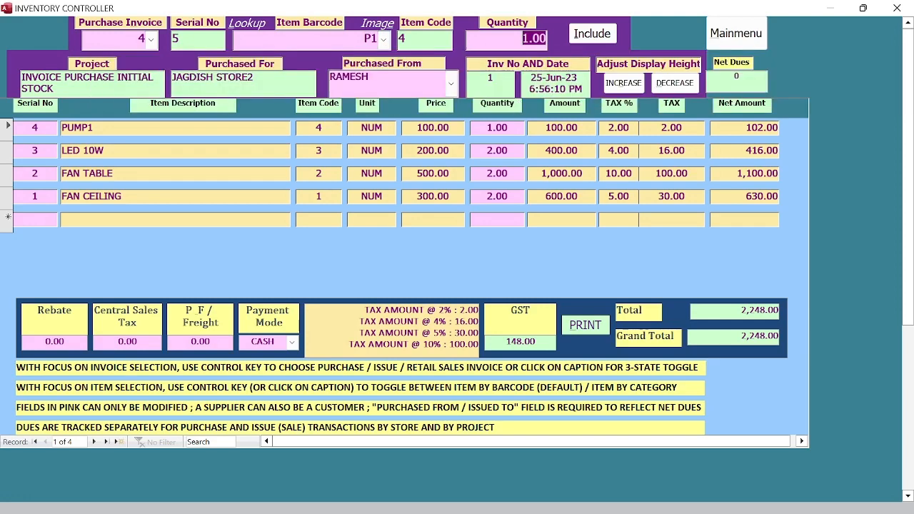
{"action": "left_click", "coordinate": [592, 34]}
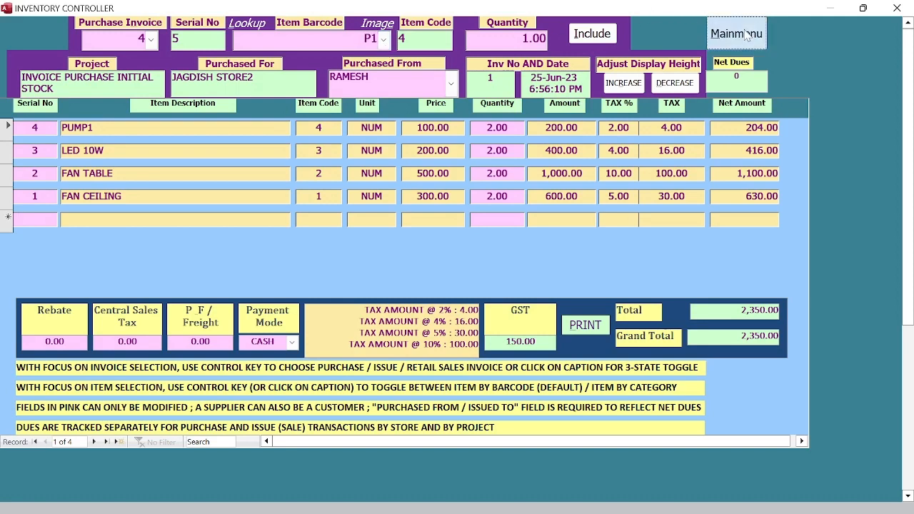
{"action": "left_click", "coordinate": [714, 30]}
{"action": "left_click", "coordinate": [155, 147]}
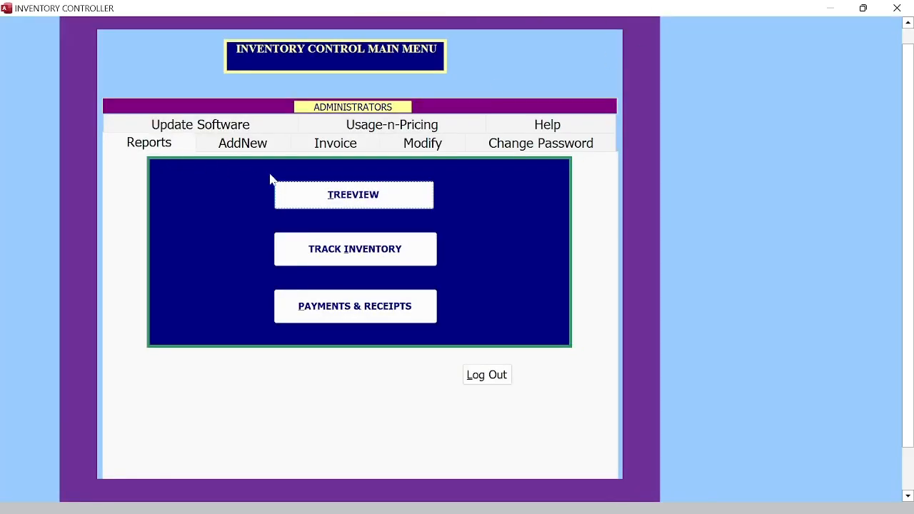
Step: Check the second store's stock balance in TREEVIEW (PUMP1 at 2.00), then show the Invoice page
{"action": "left_click", "coordinate": [346, 193]}
{"action": "left_click", "coordinate": [268, 117]}
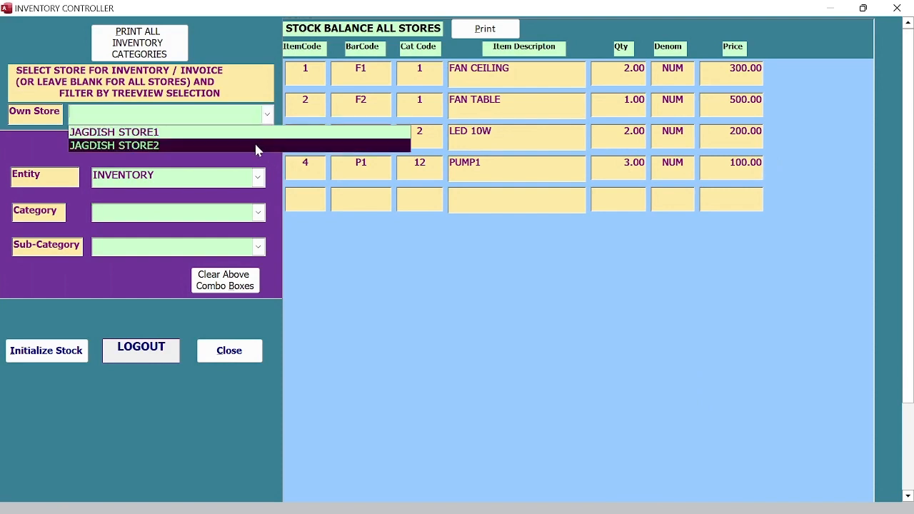
{"action": "left_click", "coordinate": [255, 142]}
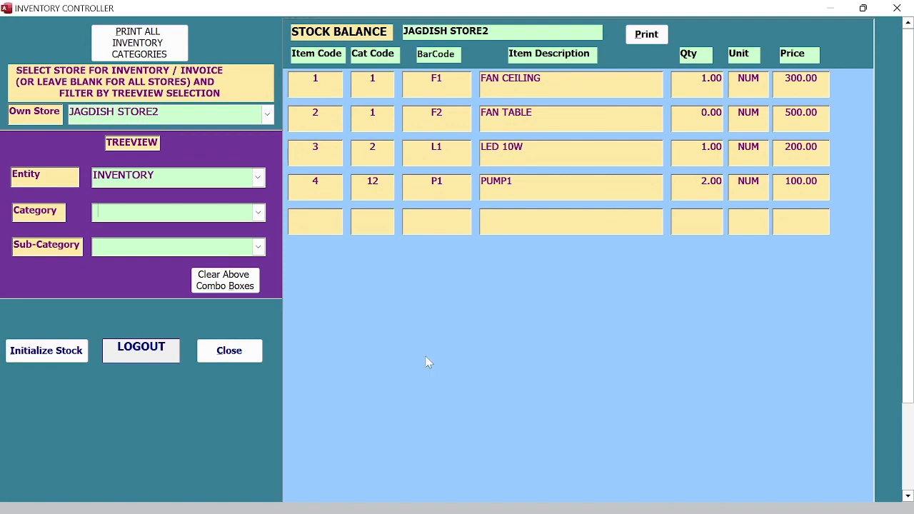
{"action": "left_click", "coordinate": [255, 351]}
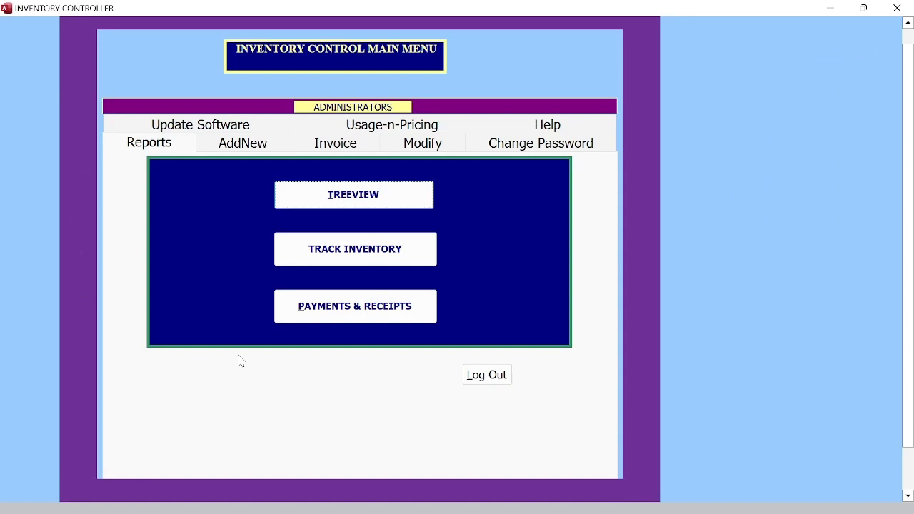
{"action": "left_click", "coordinate": [337, 147]}
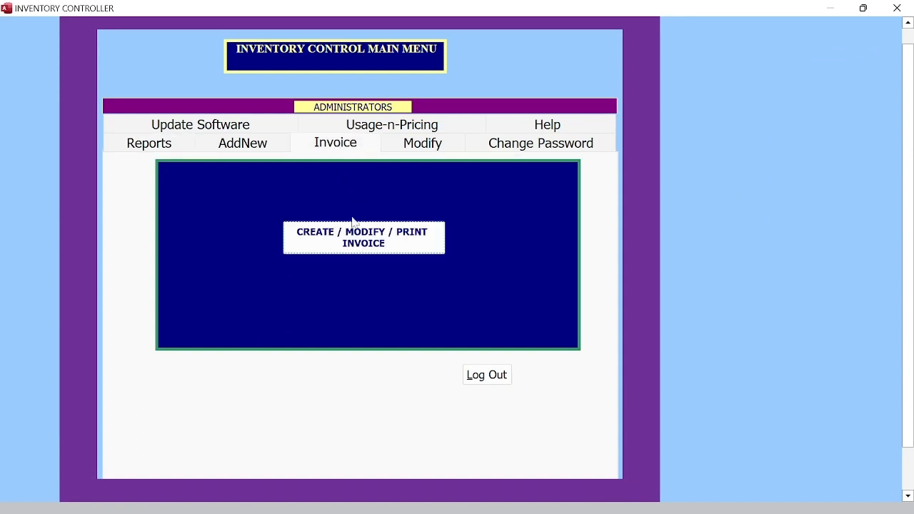
Step: Load purchase invoice 4 and include another PUMP1, raising its quantity to 3
{"action": "left_click", "coordinate": [351, 240]}
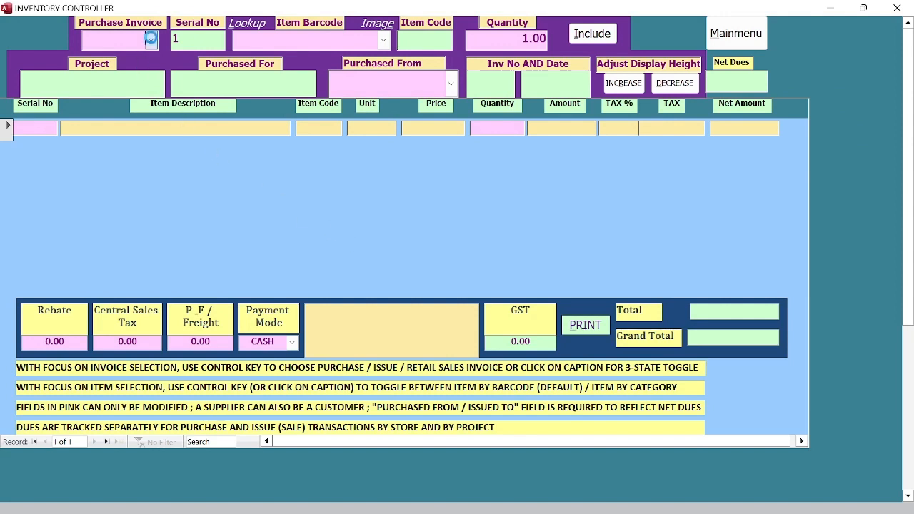
{"action": "left_click", "coordinate": [151, 39]}
{"action": "left_click", "coordinate": [150, 60]}
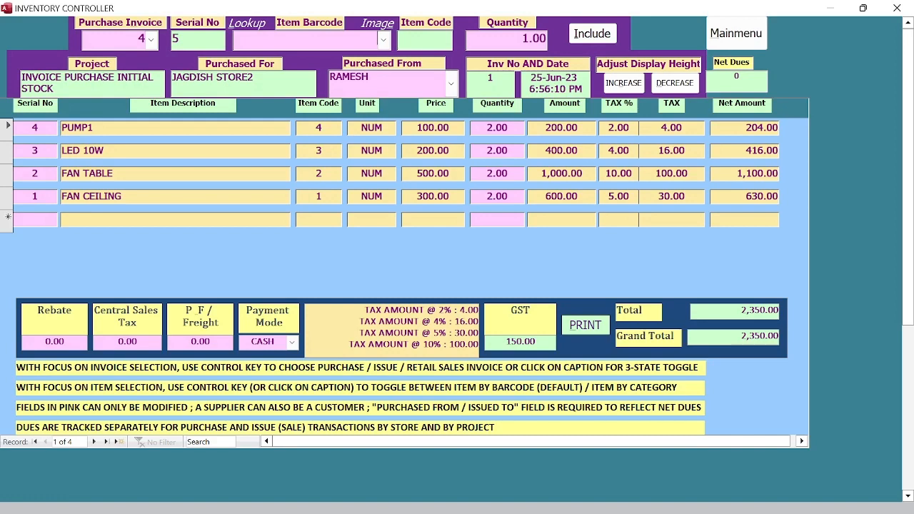
{"action": "left_click", "coordinate": [384, 40]}
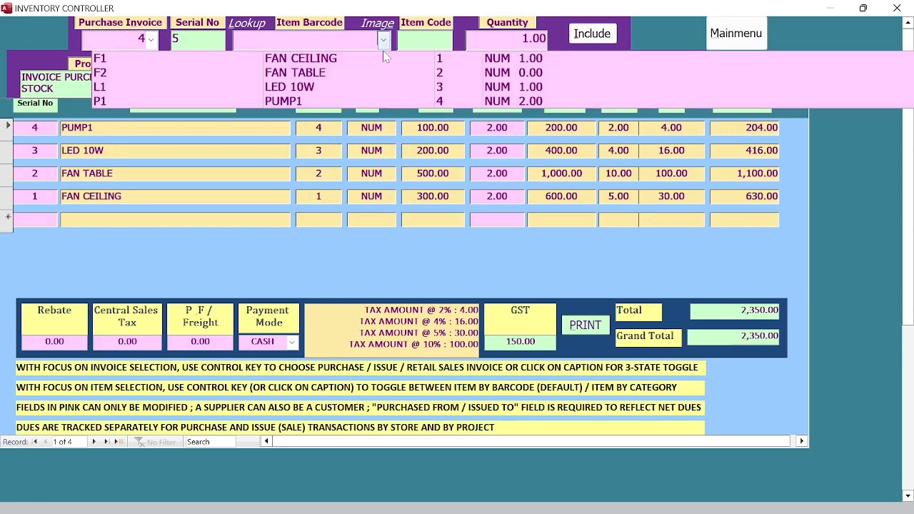
{"action": "left_click", "coordinate": [379, 100]}
{"action": "left_click", "coordinate": [590, 36]}
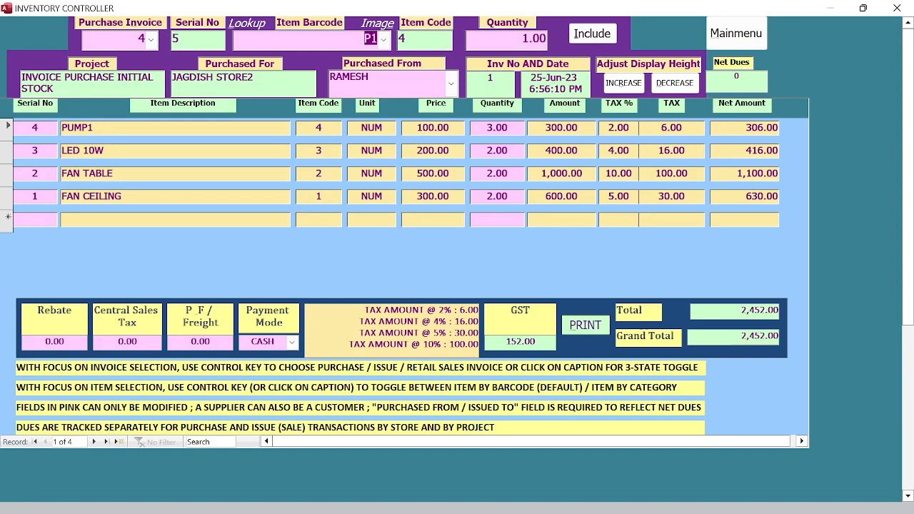
Step: Change PUMP1's quantity to 1 after a rejected zero entry, giving net 102.00
{"action": "left_click", "coordinate": [497, 128]}
{"action": "type", "text": "0"}
{"action": "key", "text": "Return"}
{"action": "left_click", "coordinate": [507, 310]}
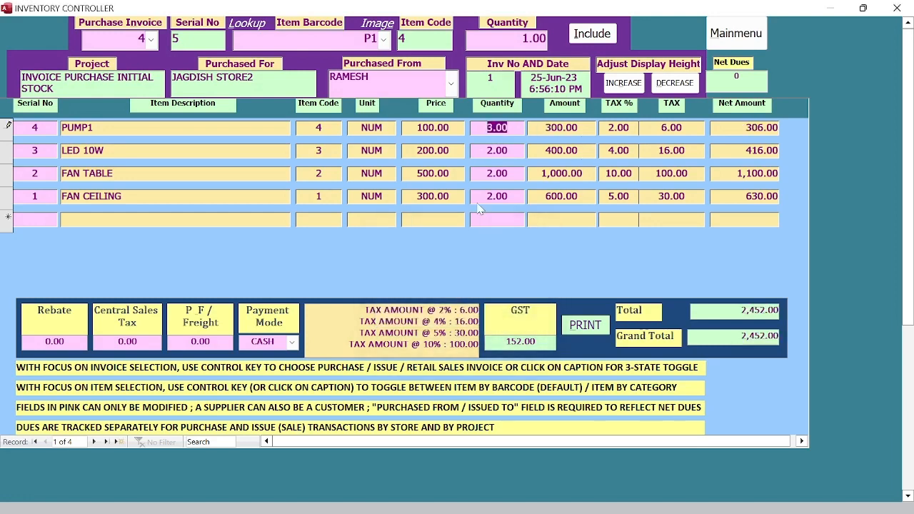
{"action": "left_click", "coordinate": [510, 129]}
{"action": "left_click_drag", "start_coordinate": [509, 128], "coordinate": [486, 128]}
{"action": "type", "text": "1"}
{"action": "left_click", "coordinate": [9, 132]}
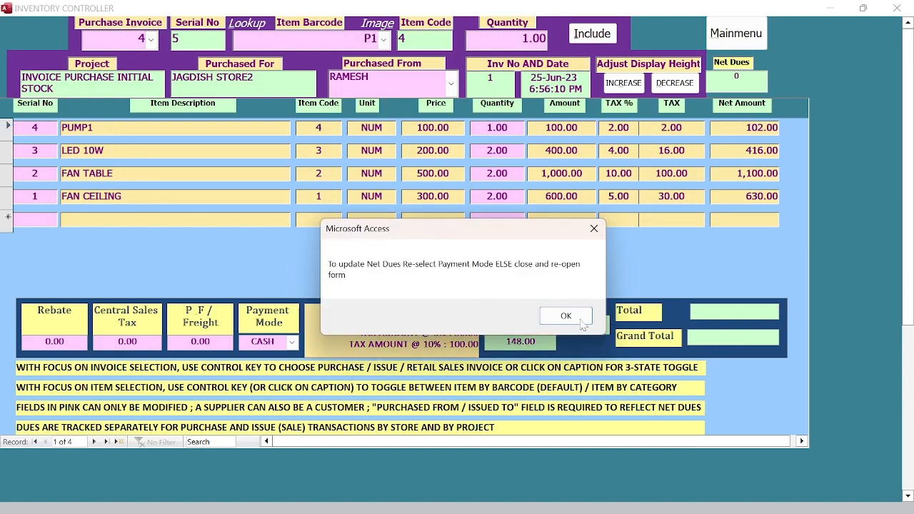
Step: Set invoice 4's payment mode to DUE so net dues read 2248, then cut the PUMP1 line
{"action": "left_click", "coordinate": [575, 318]}
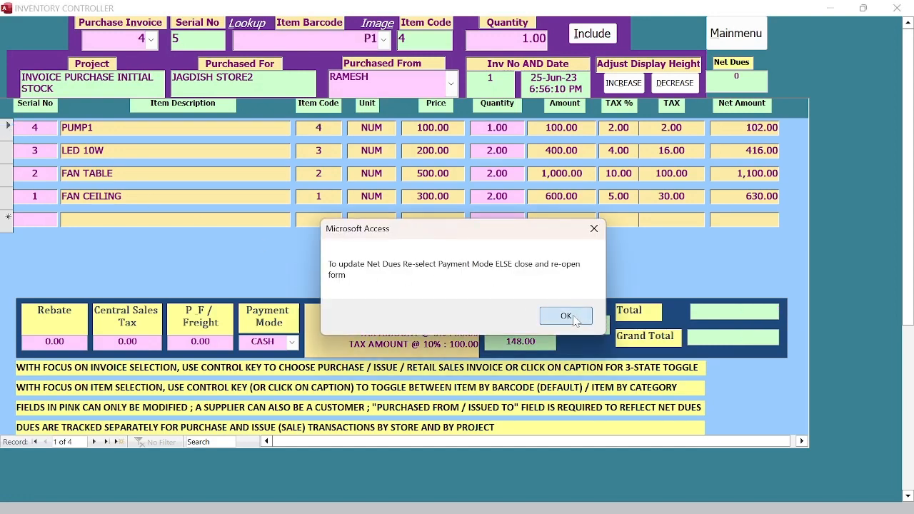
{"action": "left_click", "coordinate": [292, 342]}
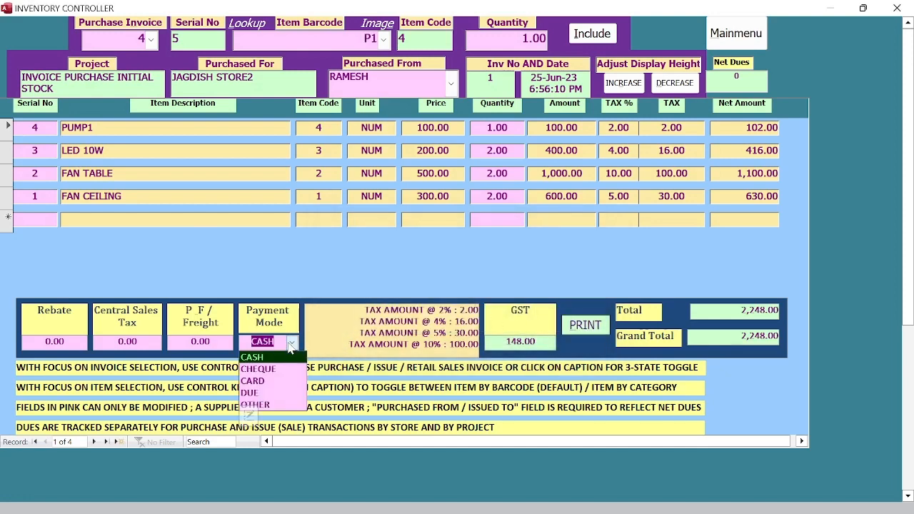
{"action": "left_click", "coordinate": [276, 362]}
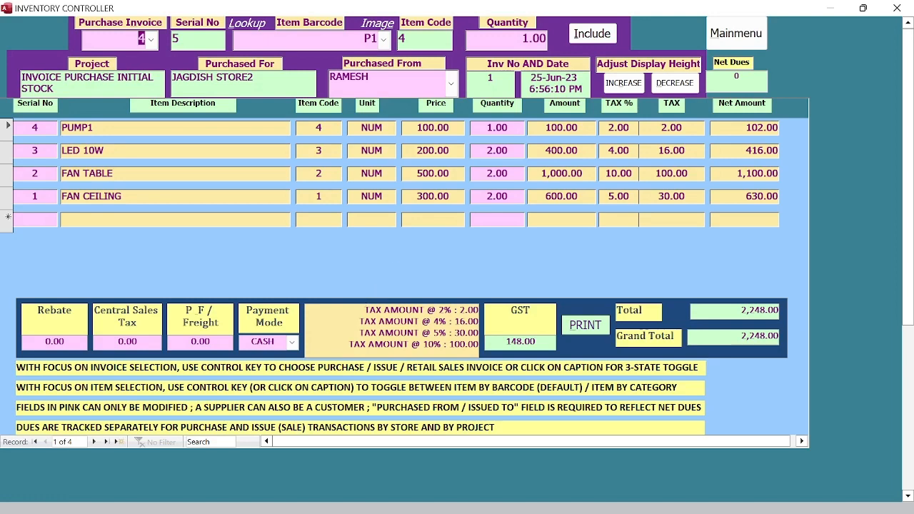
{"action": "left_click", "coordinate": [295, 345]}
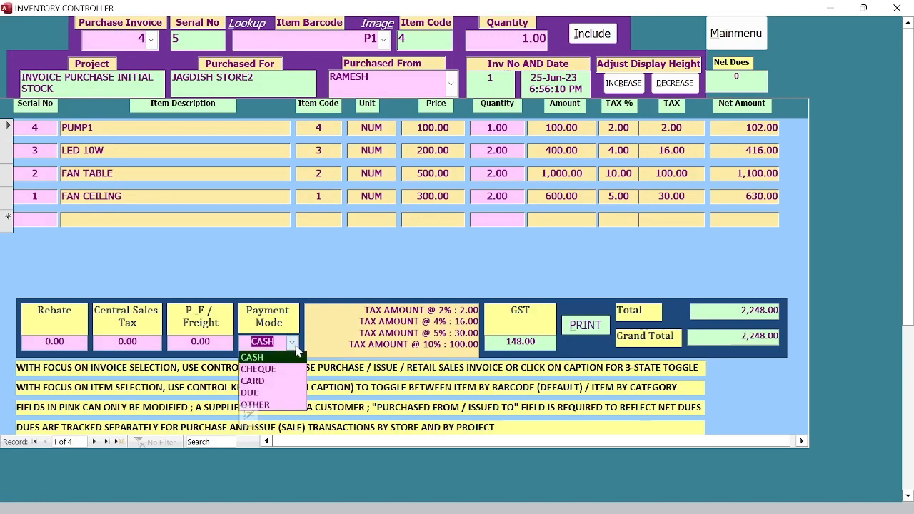
{"action": "left_click", "coordinate": [274, 393]}
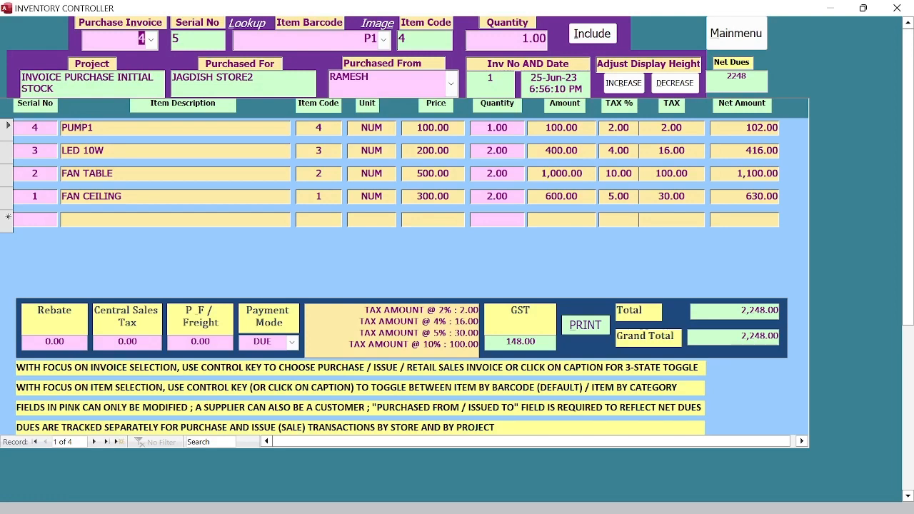
{"action": "right_click", "coordinate": [8, 132]}
{"action": "left_click", "coordinate": [26, 144]}
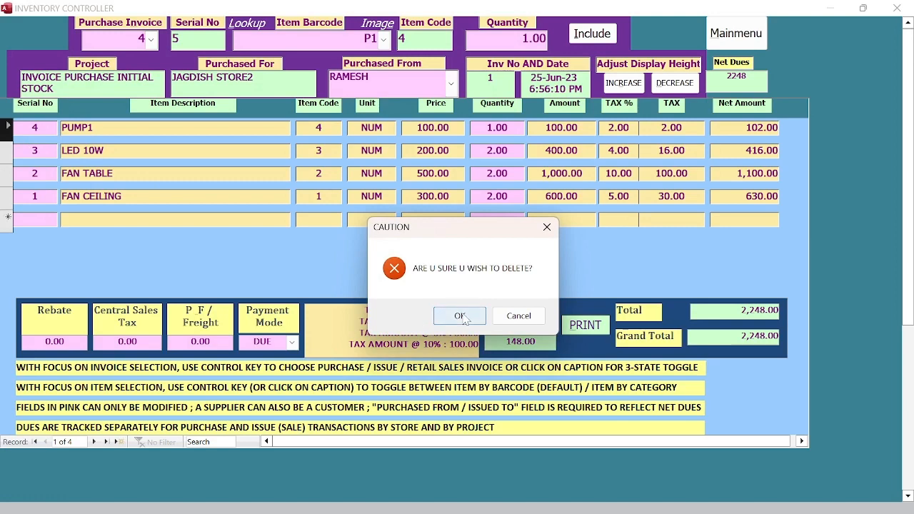
Step: Confirm deleting the PUMP1 line from purchase invoice 4
{"action": "left_click", "coordinate": [460, 317]}
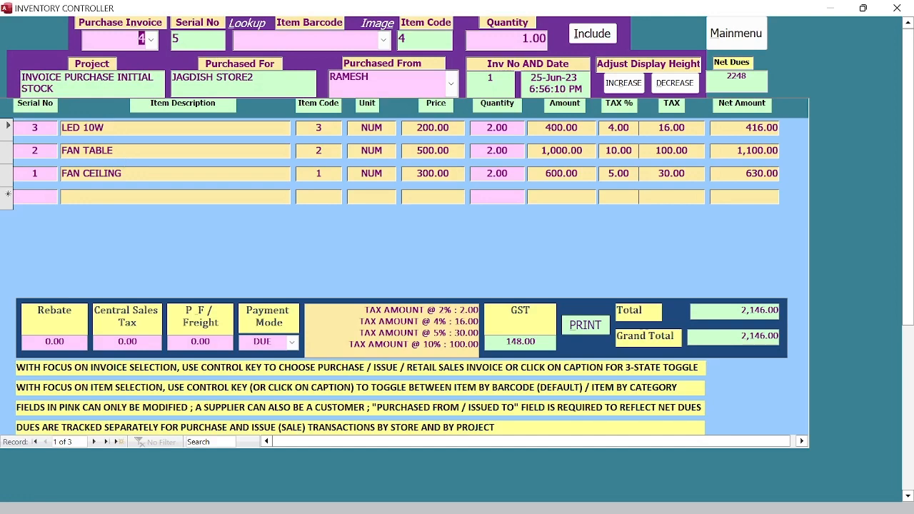
Step: Try cutting the FAN TABLE line and accept the warning that deletion would make stock negative
{"action": "left_click", "coordinate": [508, 151]}
{"action": "left_click", "coordinate": [384, 39]}
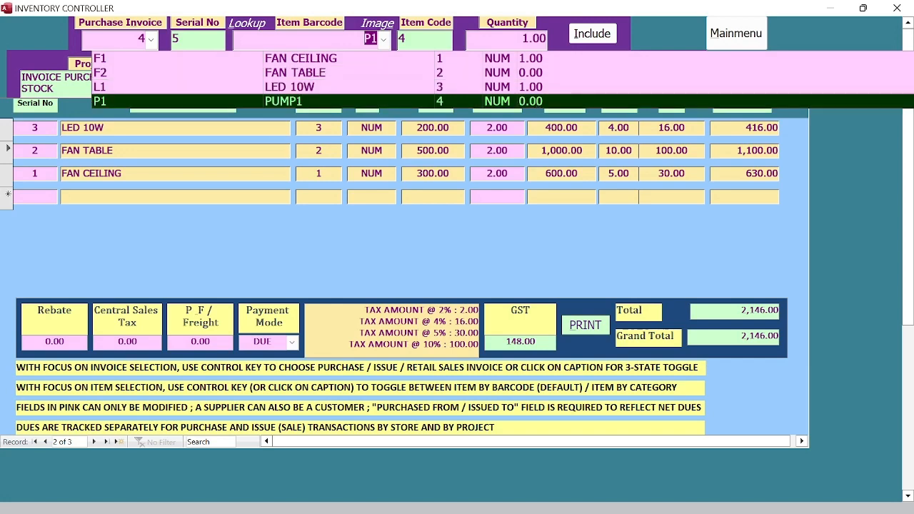
{"action": "left_click", "coordinate": [9, 159]}
{"action": "right_click", "coordinate": [7, 157]}
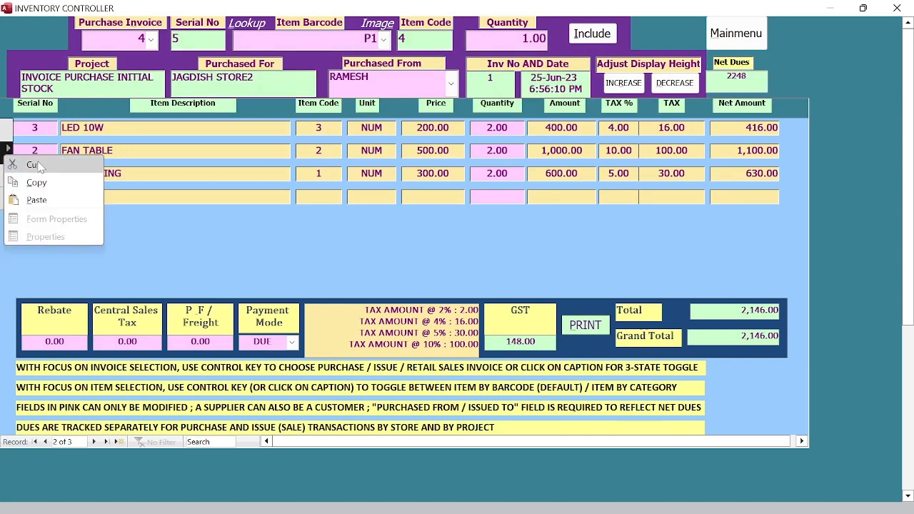
{"action": "left_click", "coordinate": [36, 165]}
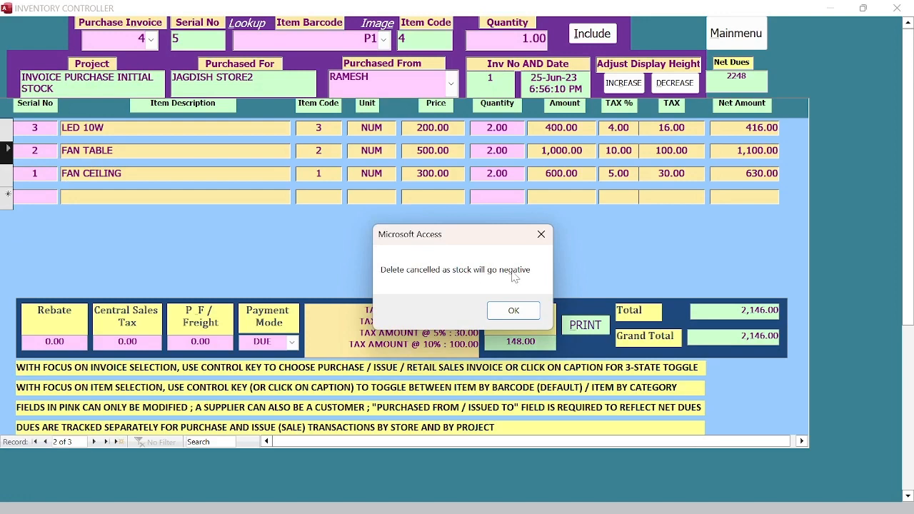
{"action": "left_click", "coordinate": [513, 312]}
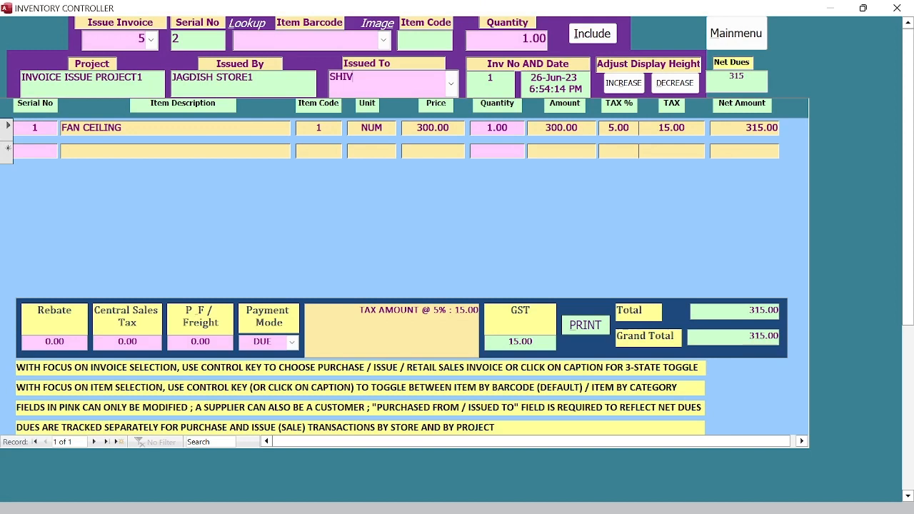
Step: Browse issue invoices 7 and 8, then load issue invoice 5 with its FAN CEILING line
{"action": "left_click", "coordinate": [151, 40]}
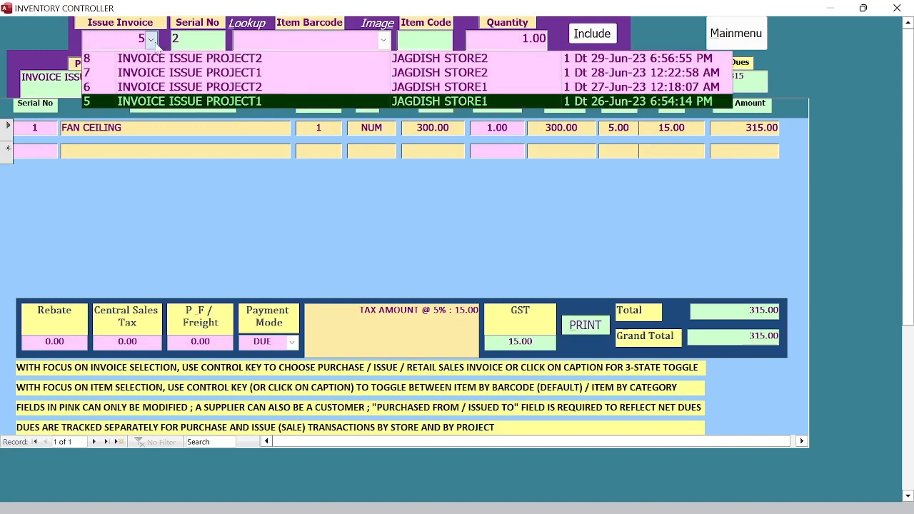
{"action": "left_click", "coordinate": [152, 76]}
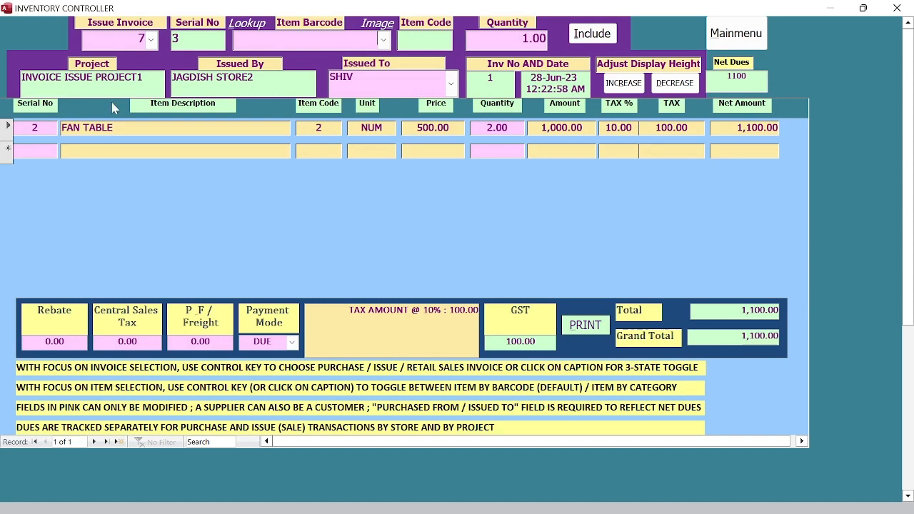
{"action": "left_click", "coordinate": [151, 39]}
{"action": "left_click", "coordinate": [153, 60]}
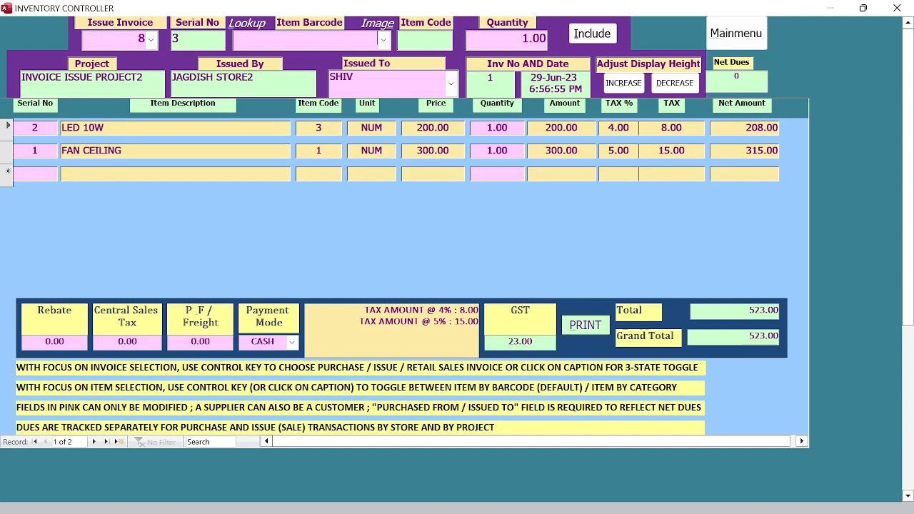
{"action": "left_click", "coordinate": [151, 40]}
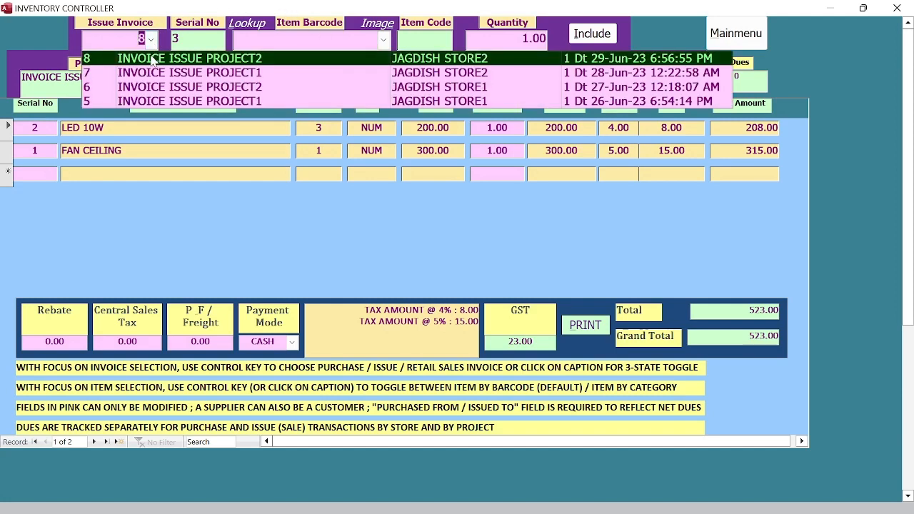
{"action": "left_click", "coordinate": [159, 101]}
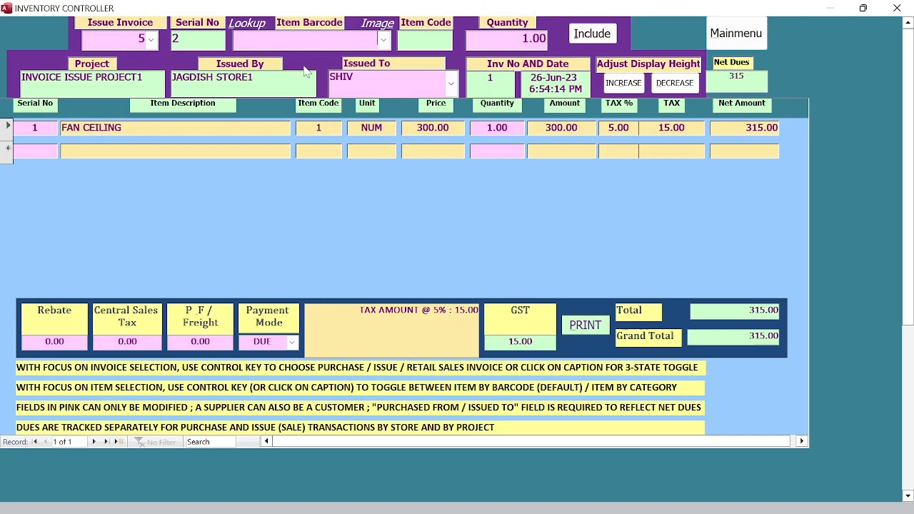
Step: Set FAN CEILING's quantity to 2 after quantity 3 is rejected as stock deficient
{"action": "left_click", "coordinate": [384, 41]}
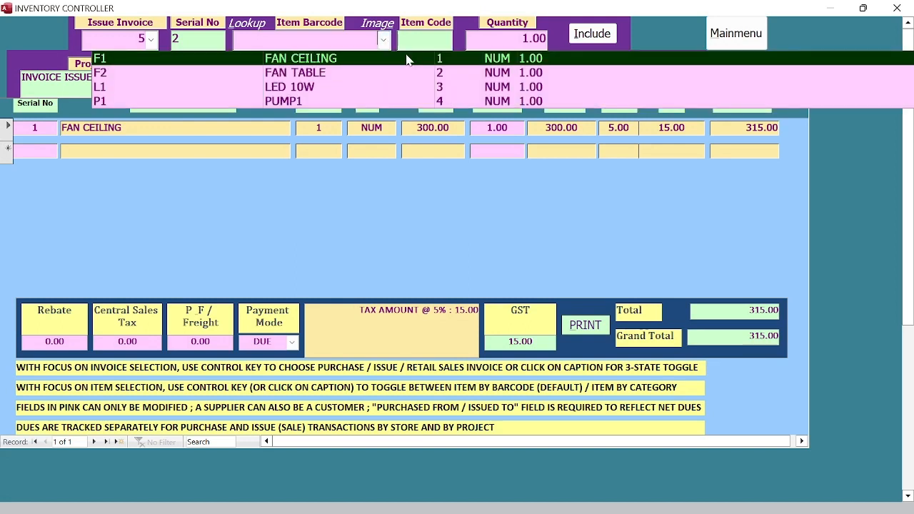
{"action": "left_click", "coordinate": [308, 167]}
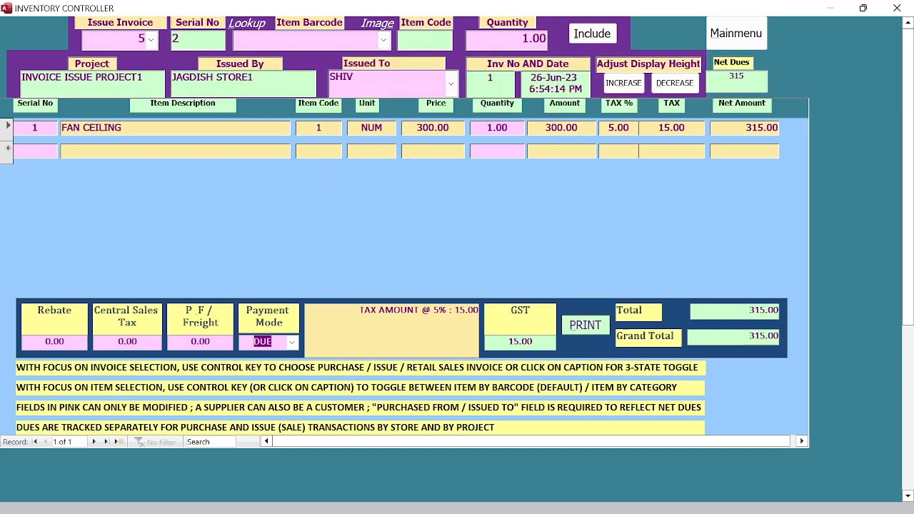
{"action": "left_click_drag", "start_coordinate": [487, 128], "coordinate": [509, 128]}
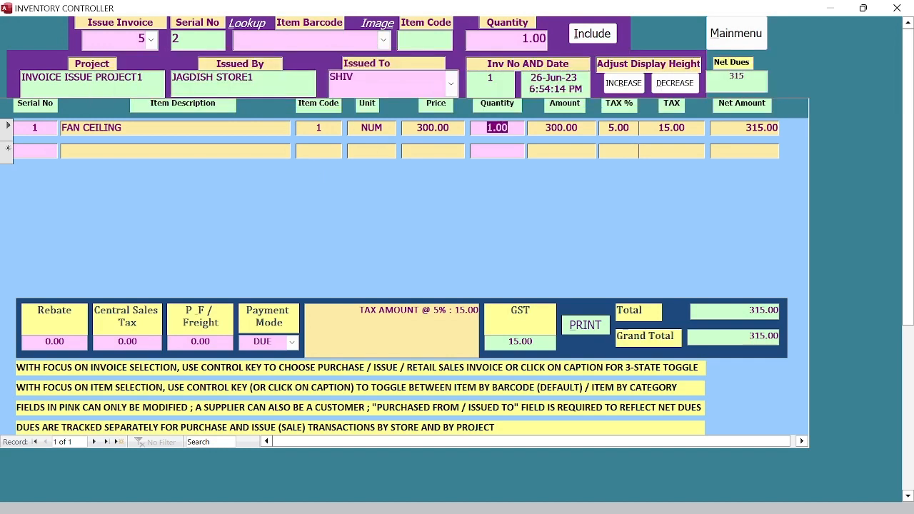
{"action": "type", "text": "3"}
{"action": "left_click", "coordinate": [537, 129]}
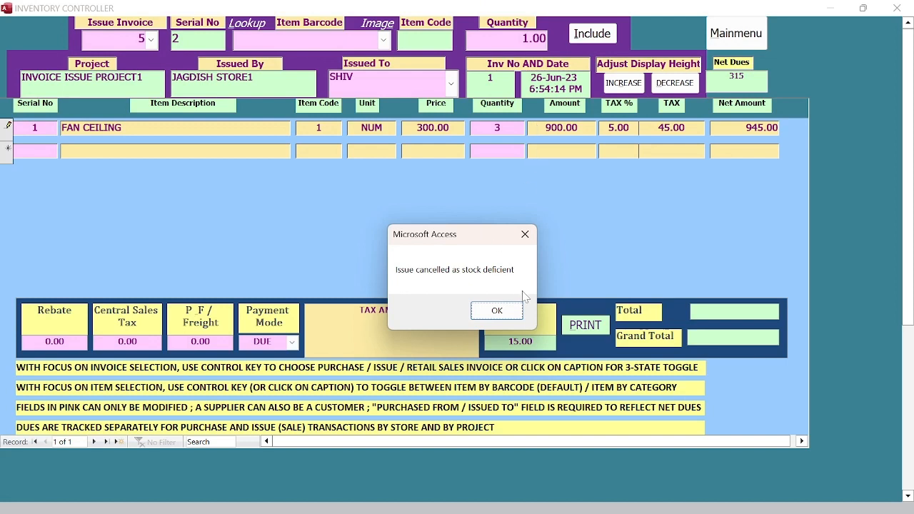
{"action": "left_click", "coordinate": [497, 312]}
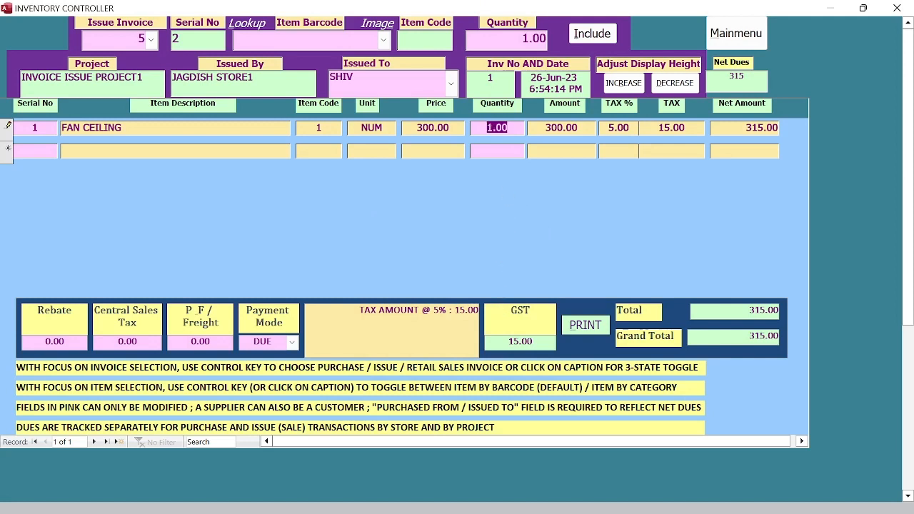
{"action": "type", "text": "2"}
{"action": "key", "text": "Return"}
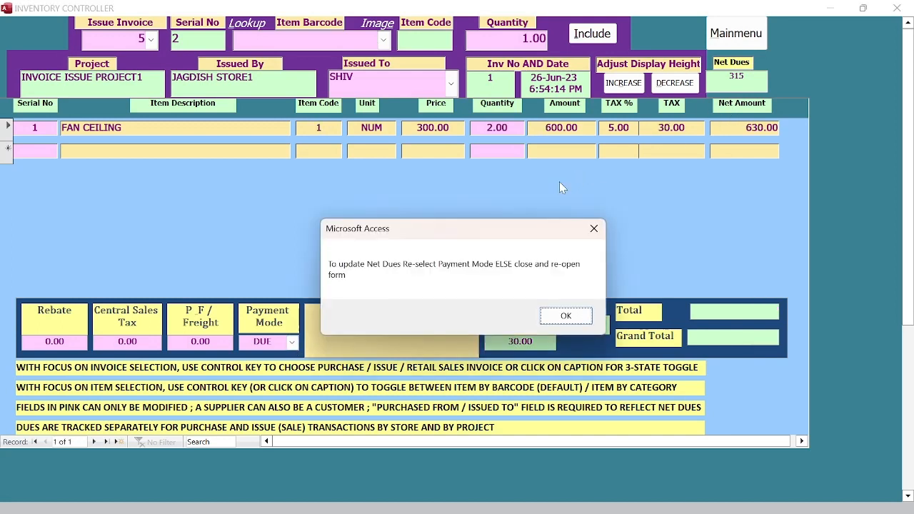
Step: Re-select DUE as the payment mode so invoice 5's Net Dues updates to 630
{"action": "left_click", "coordinate": [566, 316]}
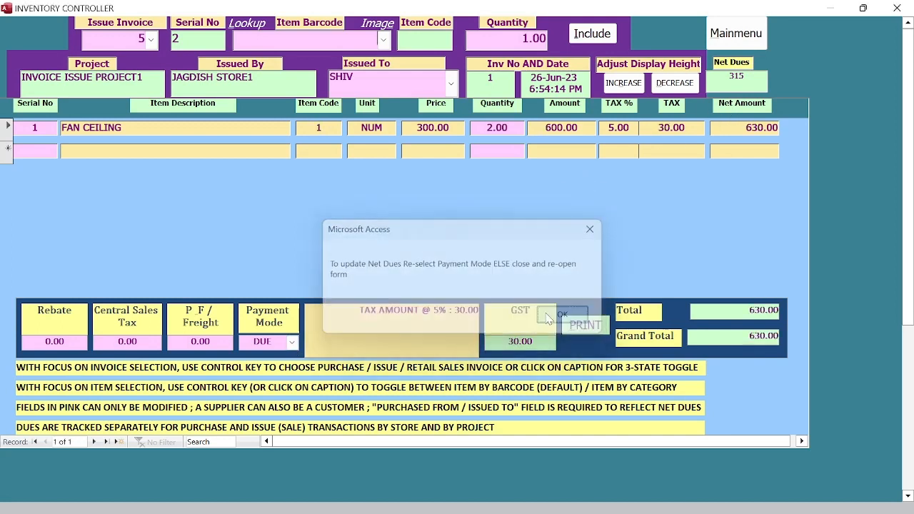
{"action": "left_click", "coordinate": [292, 342]}
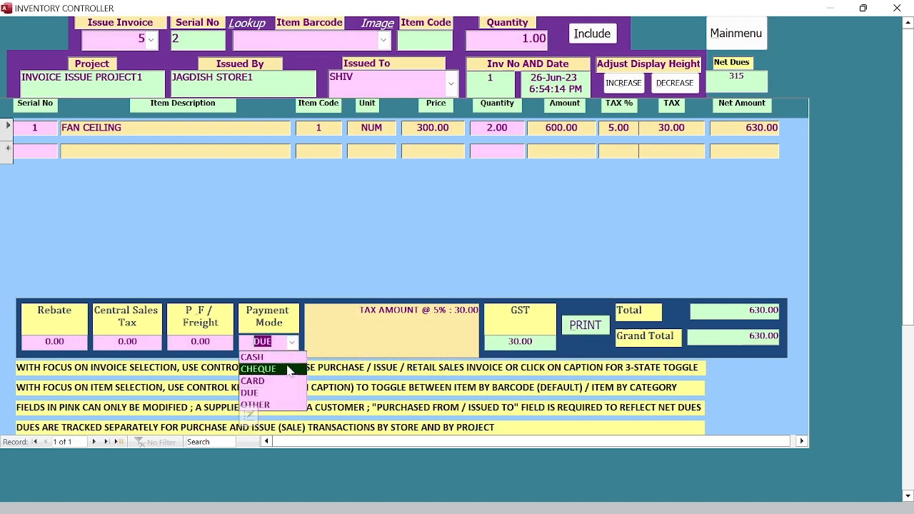
{"action": "left_click", "coordinate": [288, 394]}
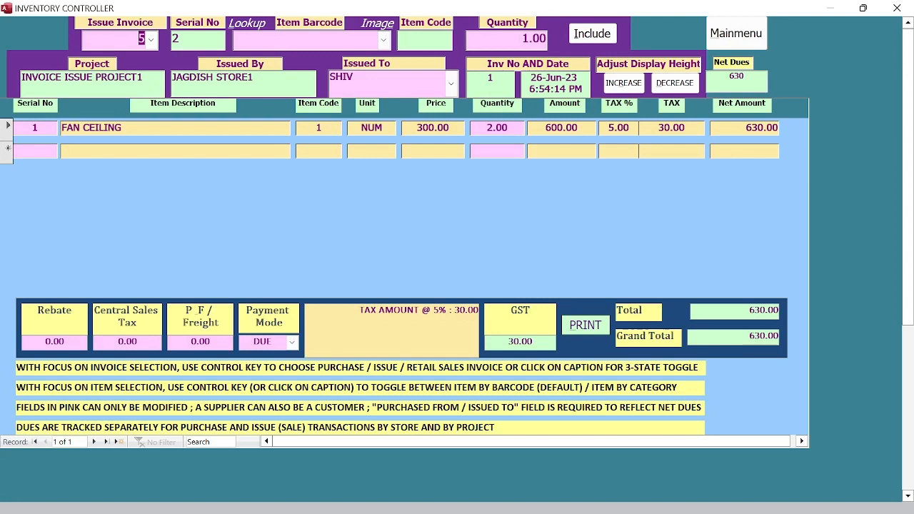
{"action": "left_click", "coordinate": [150, 39]}
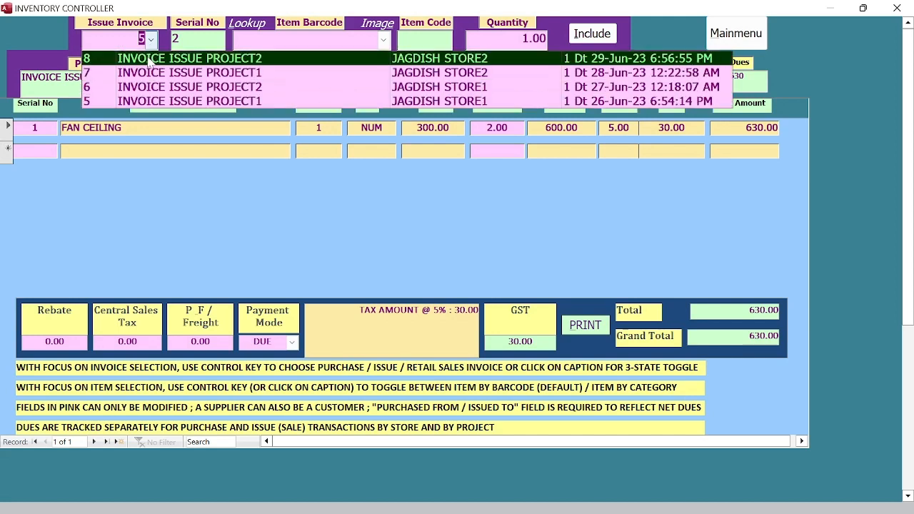
Step: Load issue invoice 8 and delete both its LED 10W and FAN CEILING lines
{"action": "left_click", "coordinate": [153, 60]}
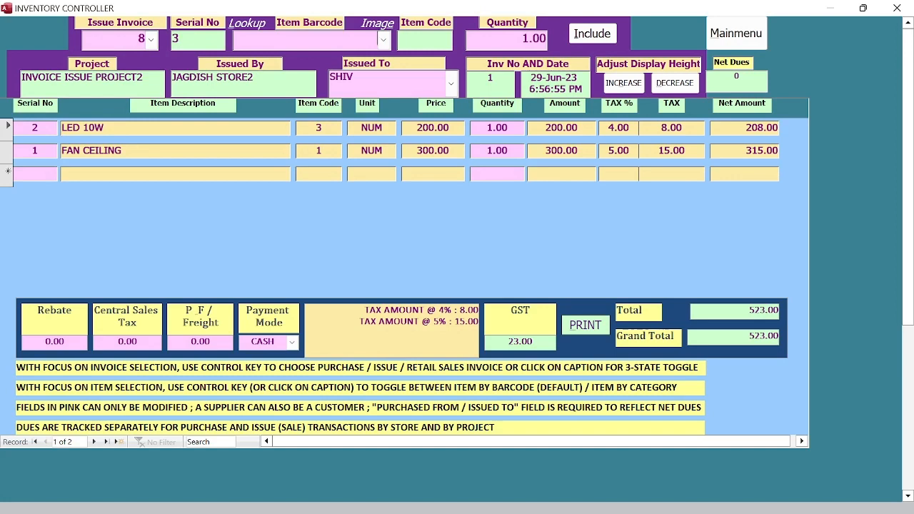
{"action": "left_click", "coordinate": [382, 37]}
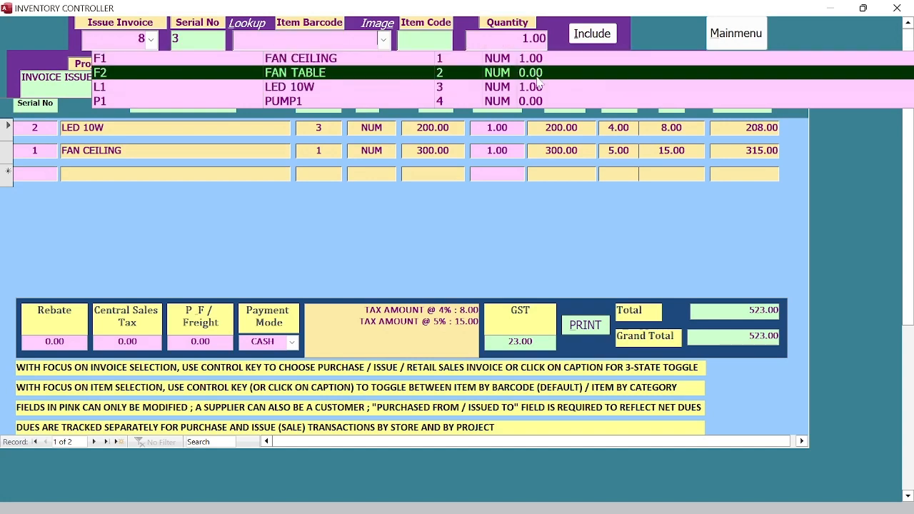
{"action": "left_click", "coordinate": [384, 203]}
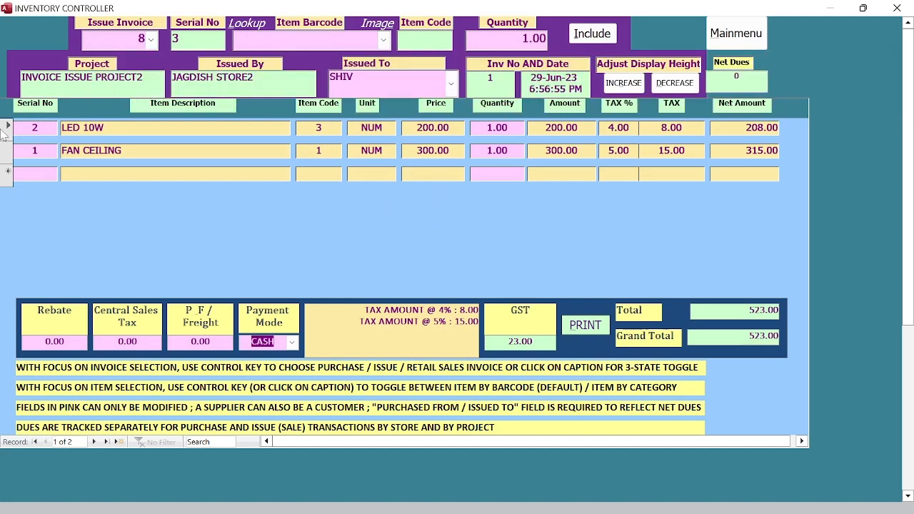
{"action": "left_click_drag", "start_coordinate": [9, 137], "coordinate": [9, 155]}
{"action": "right_click", "coordinate": [8, 168]}
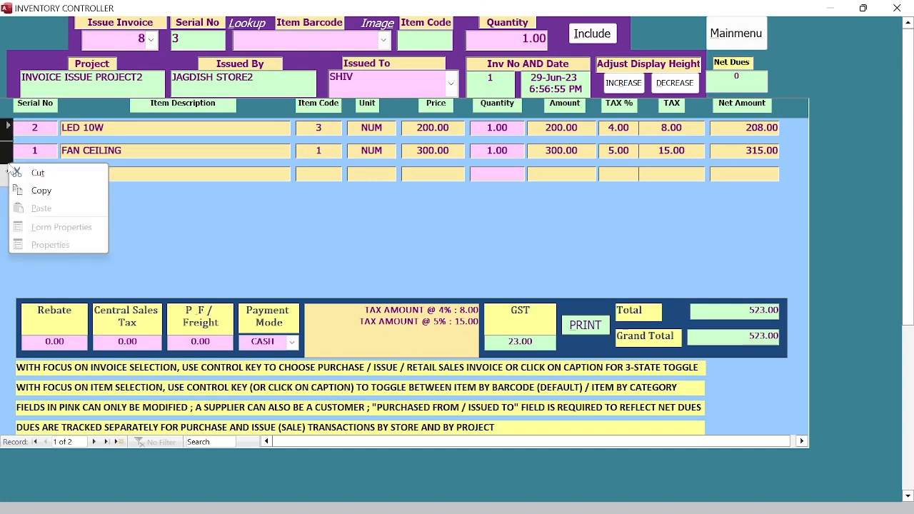
{"action": "left_click", "coordinate": [37, 173]}
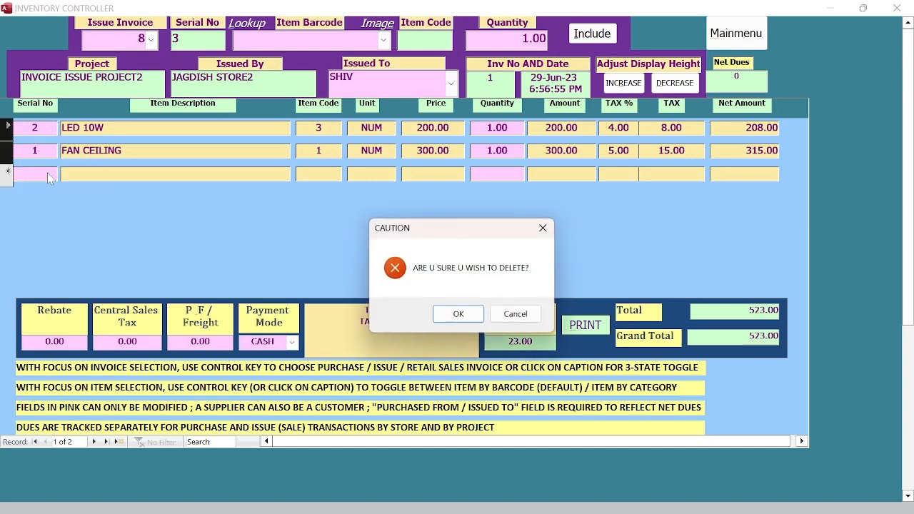
{"action": "left_click", "coordinate": [461, 319]}
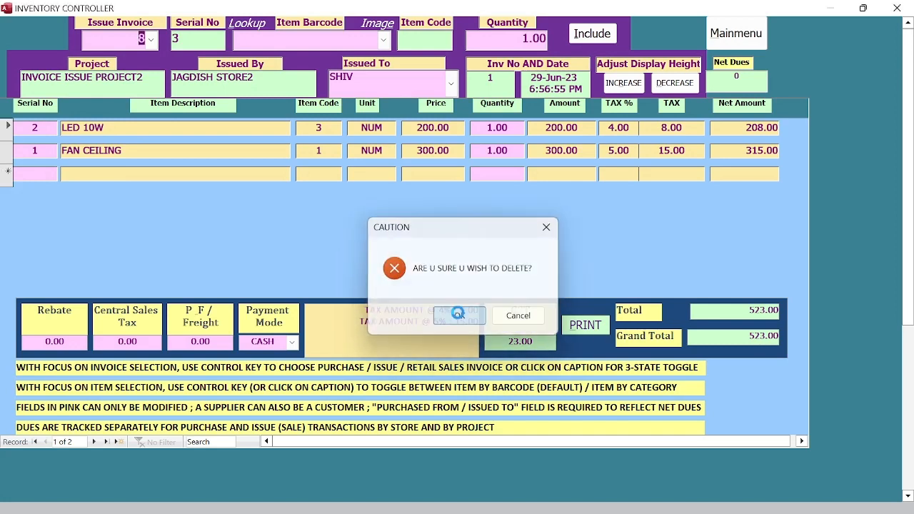
{"action": "left_click", "coordinate": [459, 316]}
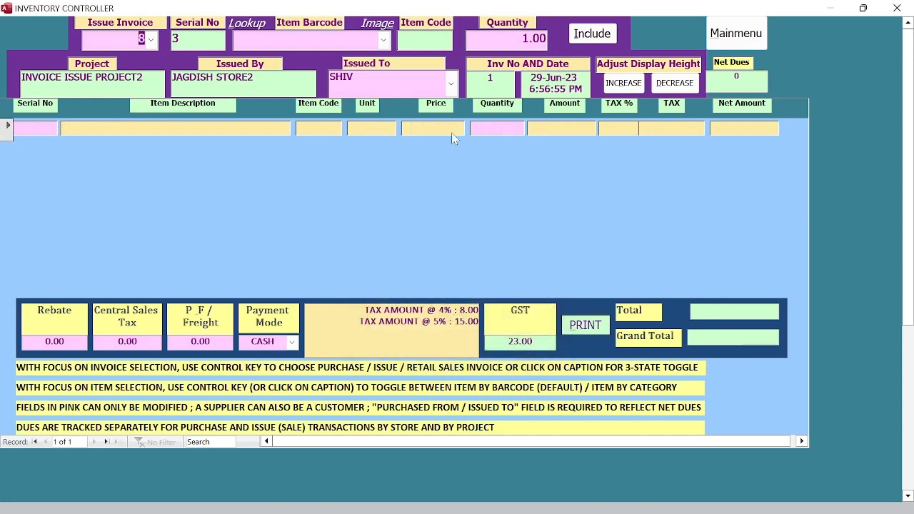
Step: Re-add FAN CEILING (F1) and LED 10W (L1) to issue invoice 8, restoring the 523.00 total
{"action": "left_click", "coordinate": [383, 40]}
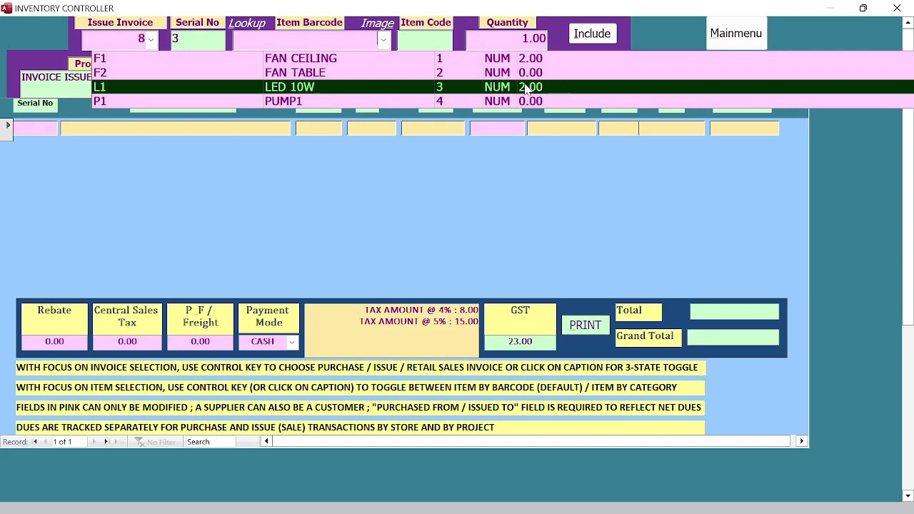
{"action": "left_click", "coordinate": [530, 177]}
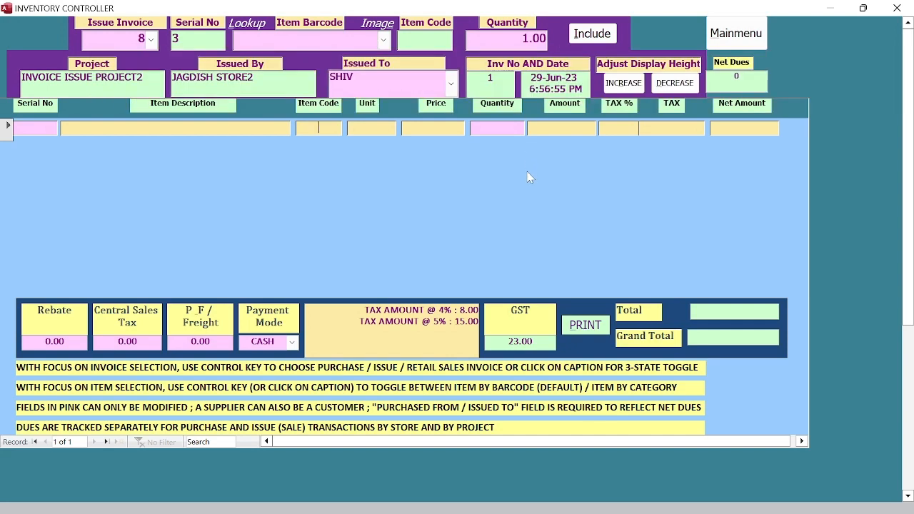
{"action": "left_click", "coordinate": [384, 40]}
{"action": "left_click", "coordinate": [378, 57]}
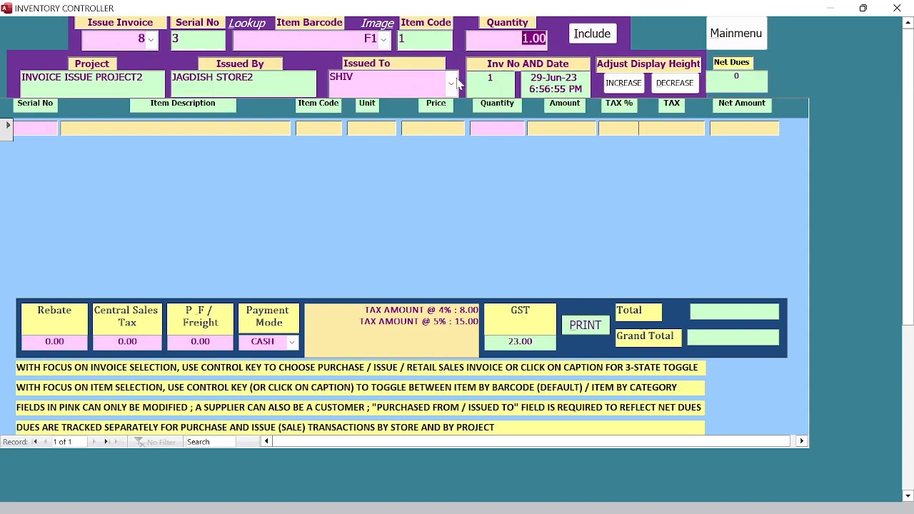
{"action": "left_click", "coordinate": [595, 34]}
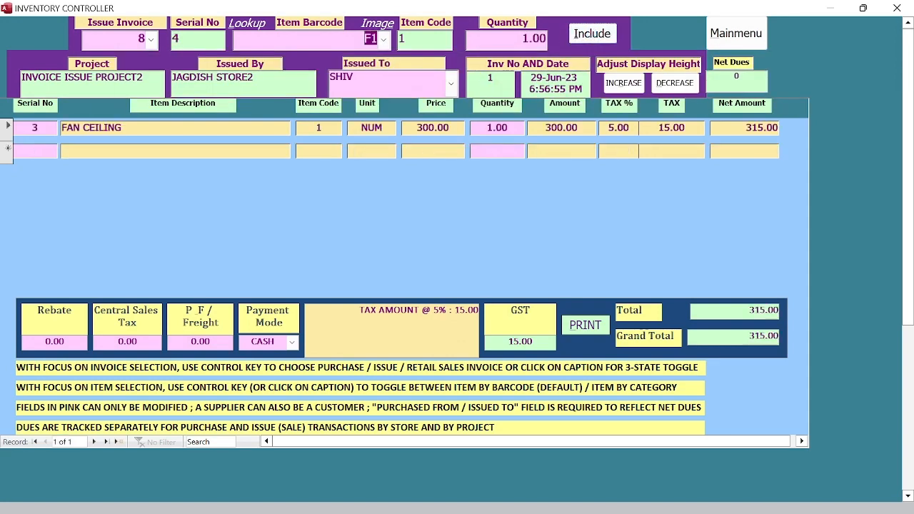
{"action": "left_click", "coordinate": [383, 40]}
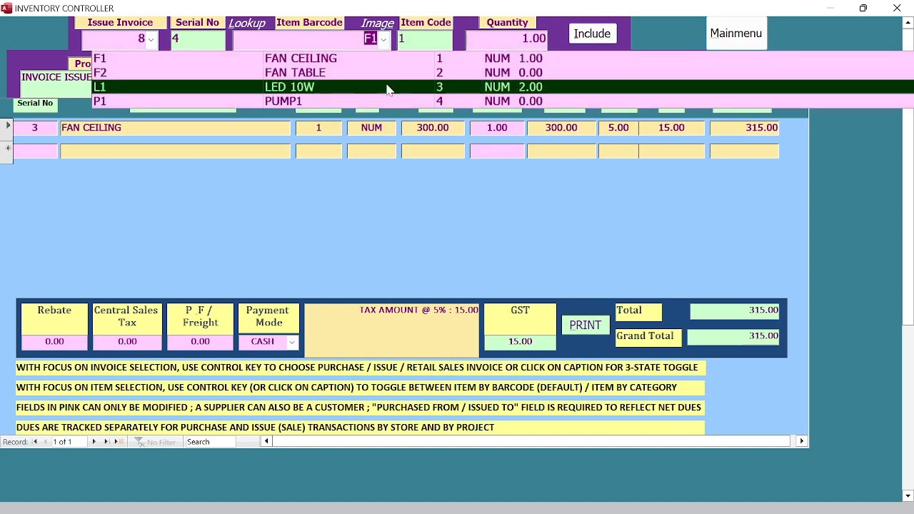
{"action": "left_click", "coordinate": [387, 87]}
{"action": "left_click", "coordinate": [590, 36]}
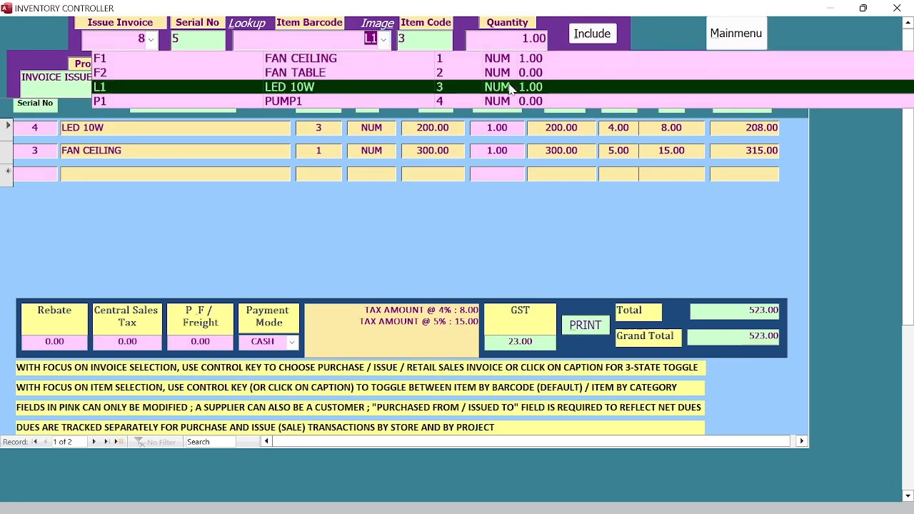
{"action": "left_click", "coordinate": [418, 220]}
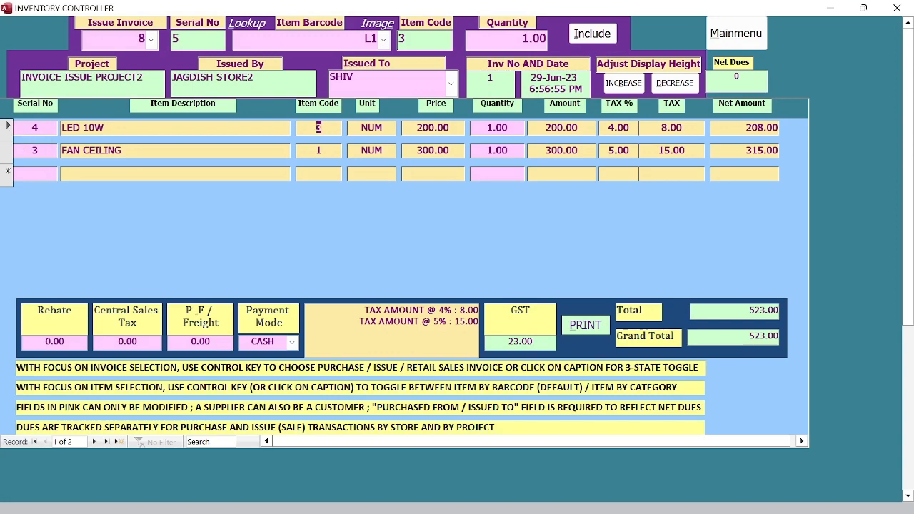
{"action": "left_click", "coordinate": [35, 128]}
Step: Give invoice 8's first line, LED 10W, serial number 1
{"action": "type", "text": "1"}
{"action": "key", "text": "Tab"}
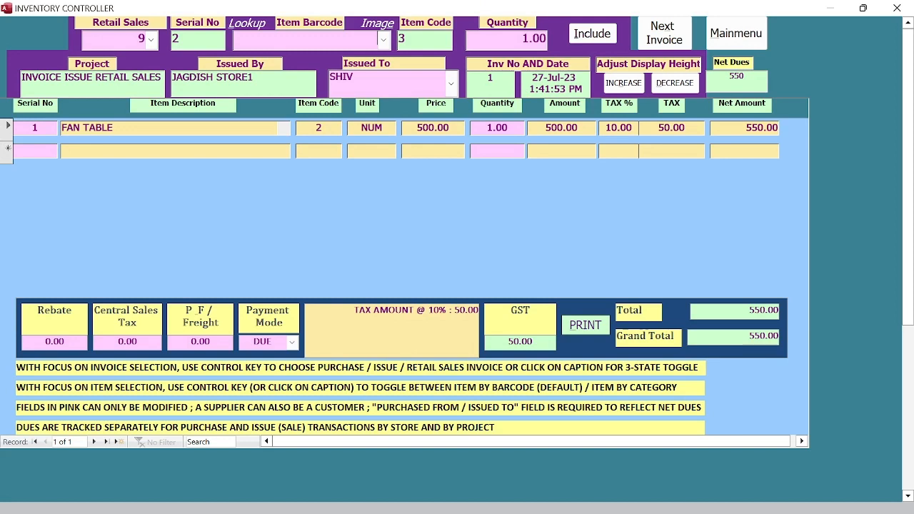
Step: Load retail sales invoice 10, a single PUMP1 line totalling 102.00 in CASH
{"action": "left_click", "coordinate": [150, 40]}
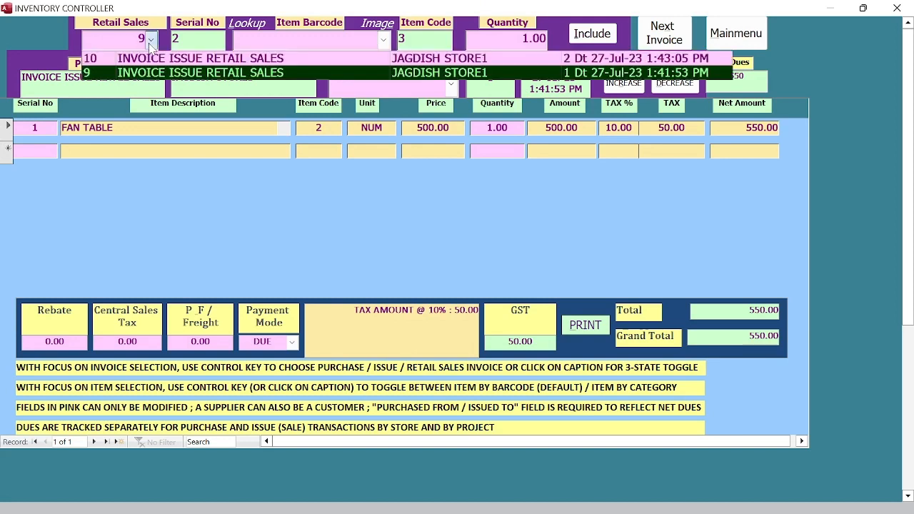
{"action": "left_click", "coordinate": [151, 59]}
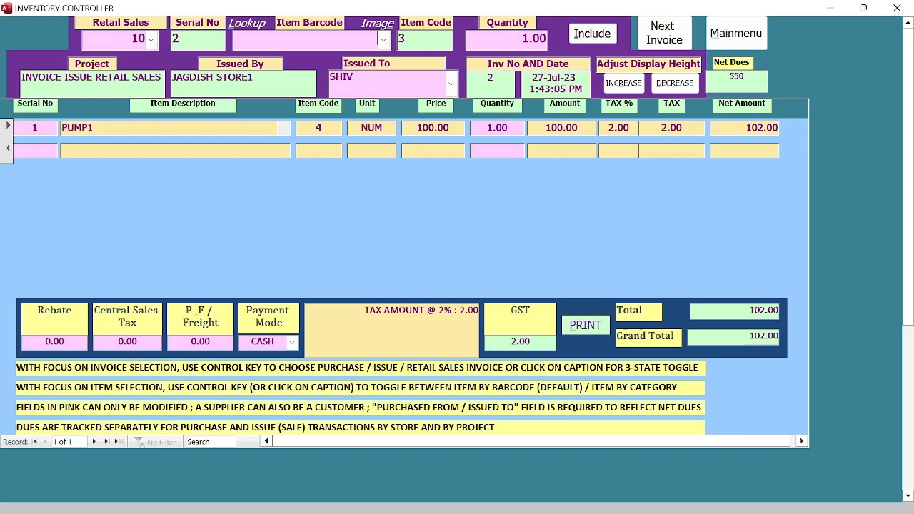
Step: Open the Issued To customer list and close it without changing the recipient
{"action": "left_click", "coordinate": [452, 85]}
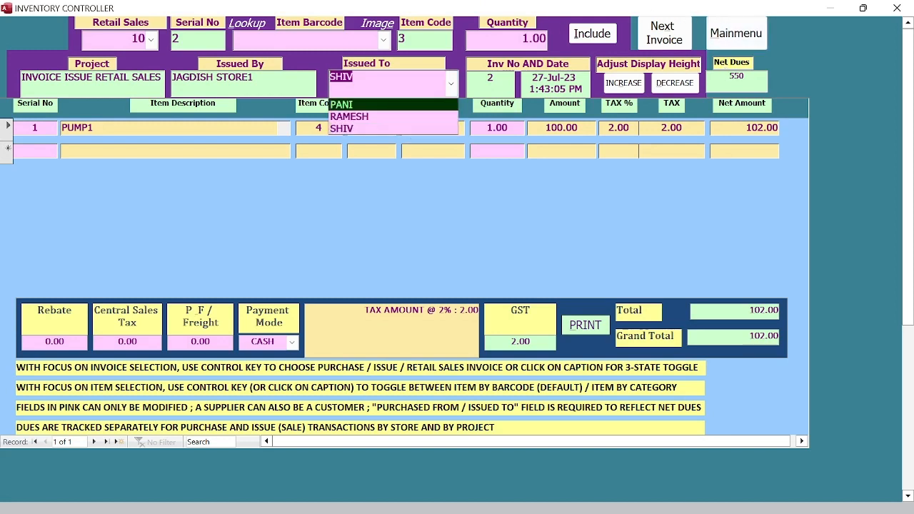
{"action": "left_click", "coordinate": [745, 77]}
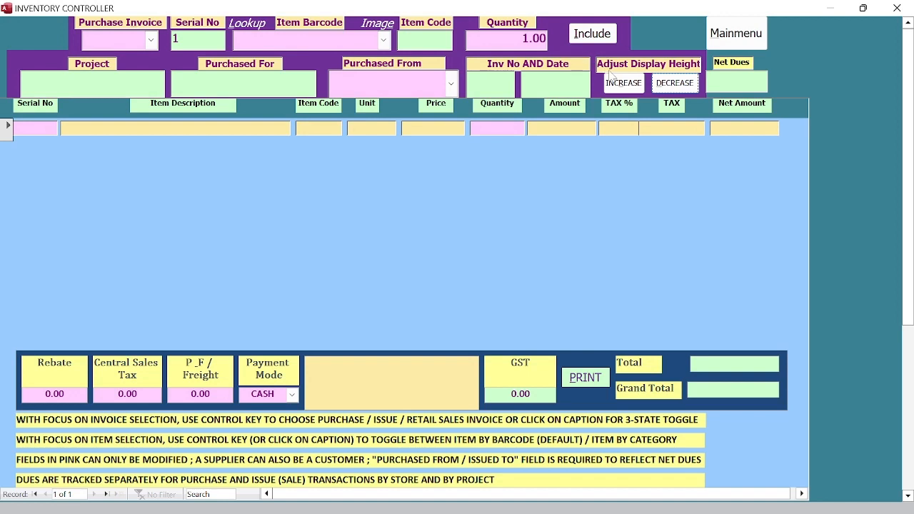
Step: Make the purchase invoice's item list area taller with repeated INCREASE clicks
{"action": "left_click", "coordinate": [628, 84]}
{"action": "left_click", "coordinate": [632, 86]}
{"action": "left_click", "coordinate": [632, 86]}
{"action": "left_click", "coordinate": [632, 85]}
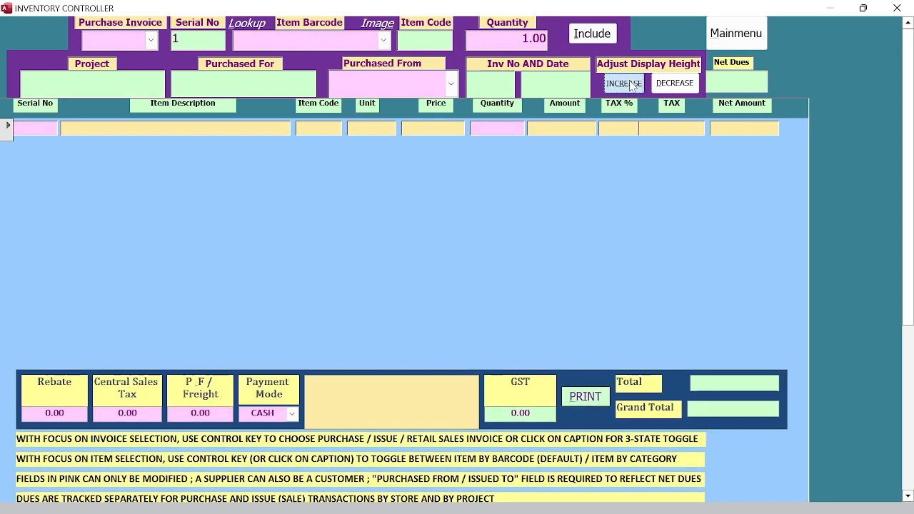
{"action": "left_click", "coordinate": [632, 85]}
{"action": "left_click", "coordinate": [632, 86]}
{"action": "left_click", "coordinate": [632, 86]}
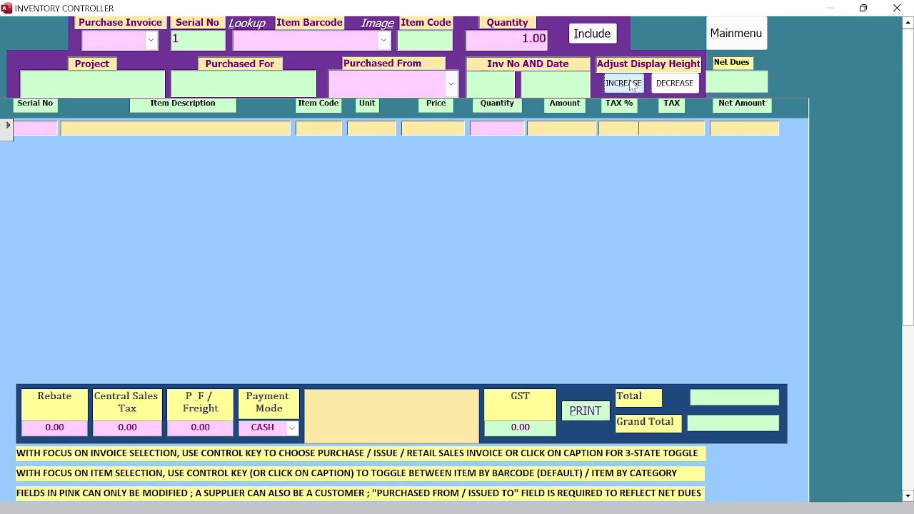
{"action": "left_click", "coordinate": [632, 86]}
{"action": "left_click", "coordinate": [632, 86]}
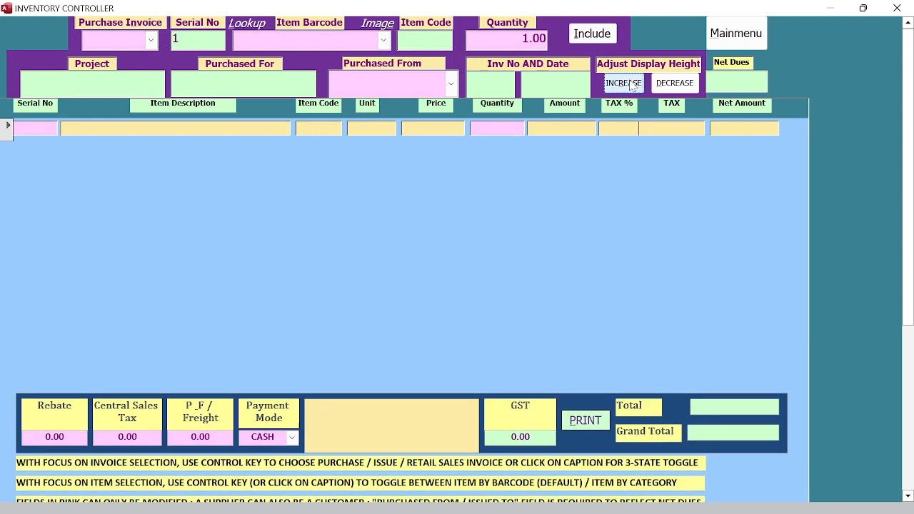
{"action": "left_click", "coordinate": [632, 86]}
{"action": "left_click", "coordinate": [632, 86]}
{"action": "left_click", "coordinate": [632, 86]}
{"action": "left_click", "coordinate": [632, 86]}
{"action": "left_click", "coordinate": [632, 86]}
{"action": "left_click", "coordinate": [632, 86]}
{"action": "left_click", "coordinate": [632, 85]}
{"action": "left_click", "coordinate": [632, 86]}
{"action": "left_click", "coordinate": [632, 86]}
{"action": "left_click", "coordinate": [632, 86]}
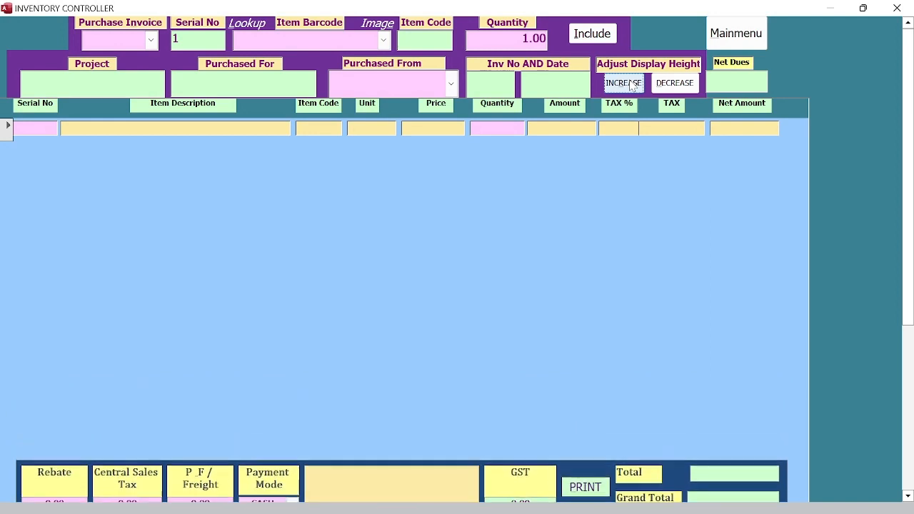
{"action": "left_click", "coordinate": [632, 86]}
{"action": "left_click", "coordinate": [632, 86]}
{"action": "left_click", "coordinate": [632, 86]}
{"action": "left_click", "coordinate": [632, 86]}
{"action": "left_click", "coordinate": [632, 86]}
{"action": "left_click", "coordinate": [632, 86]}
{"action": "left_click", "coordinate": [632, 86]}
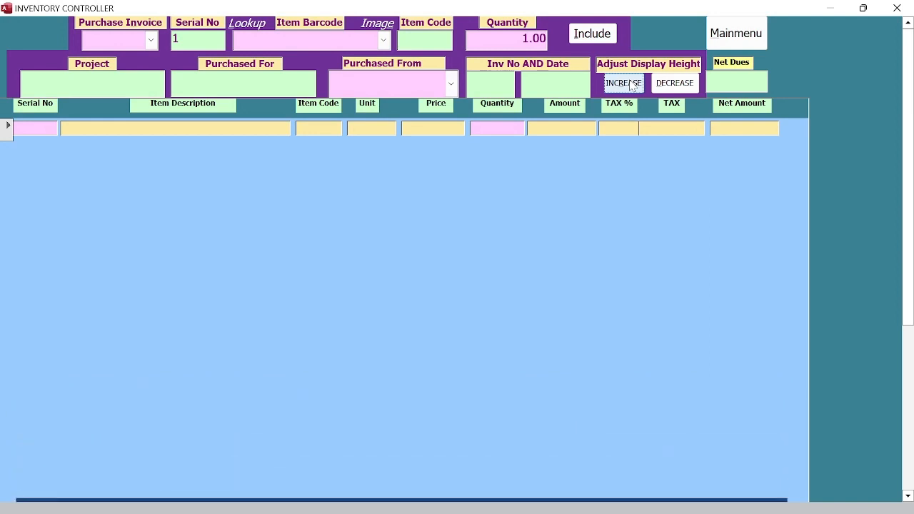
Step: Shrink the item list back slightly with five DECREASE clicks
{"action": "left_click", "coordinate": [674, 84]}
{"action": "left_click", "coordinate": [675, 84]}
{"action": "left_click", "coordinate": [675, 84]}
{"action": "left_click", "coordinate": [675, 84]}
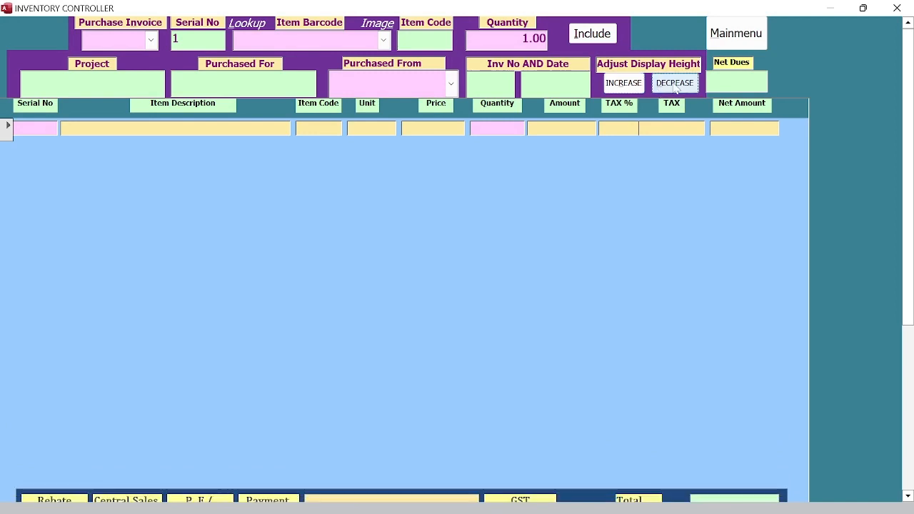
{"action": "left_click", "coordinate": [675, 85]}
{"action": "left_click", "coordinate": [675, 84]}
{"action": "left_click", "coordinate": [675, 84]}
{"action": "left_click", "coordinate": [675, 84]}
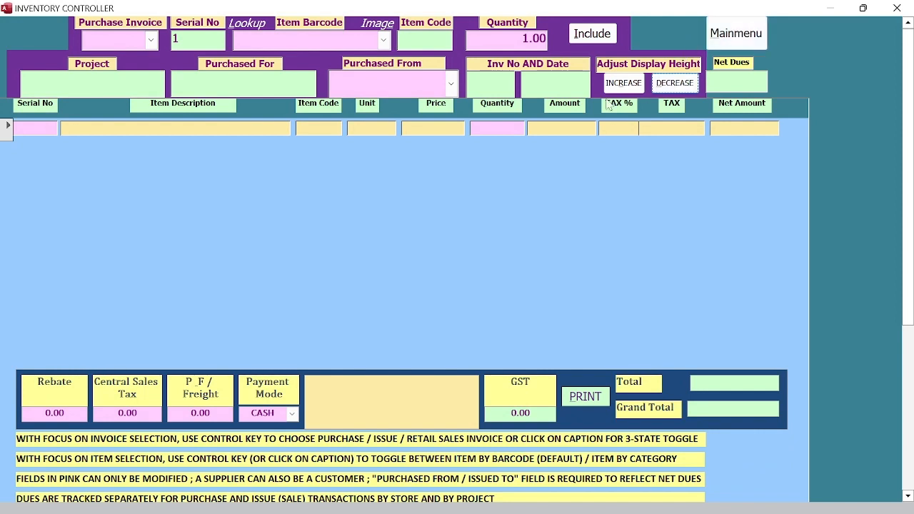
Step: Choose item 1 (barcode F1) via Inventory Search and view its ceiling fan picture
{"action": "left_click", "coordinate": [244, 28]}
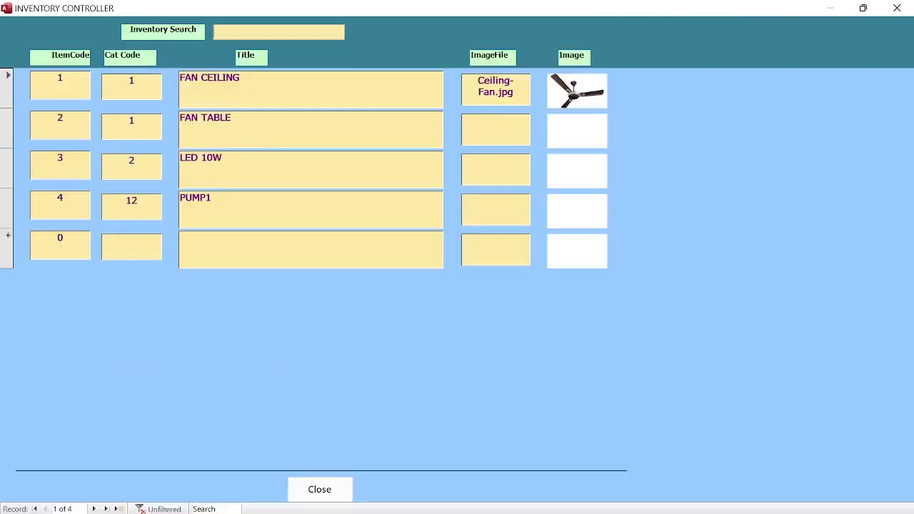
{"action": "left_click", "coordinate": [8, 102]}
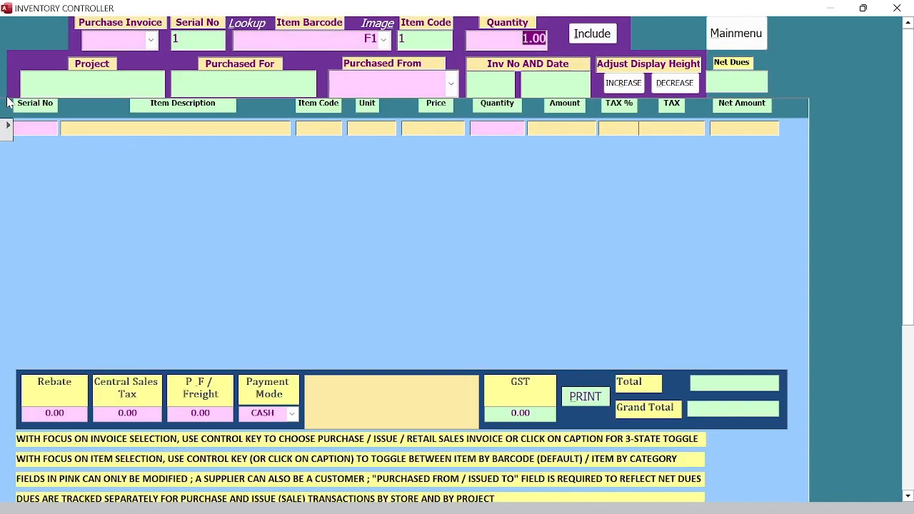
{"action": "left_click", "coordinate": [378, 29]}
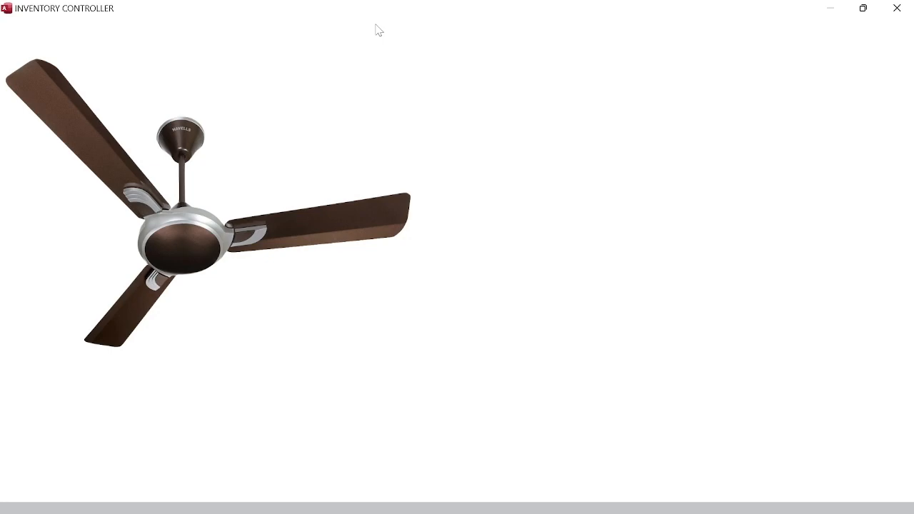
{"action": "left_click", "coordinate": [378, 30]}
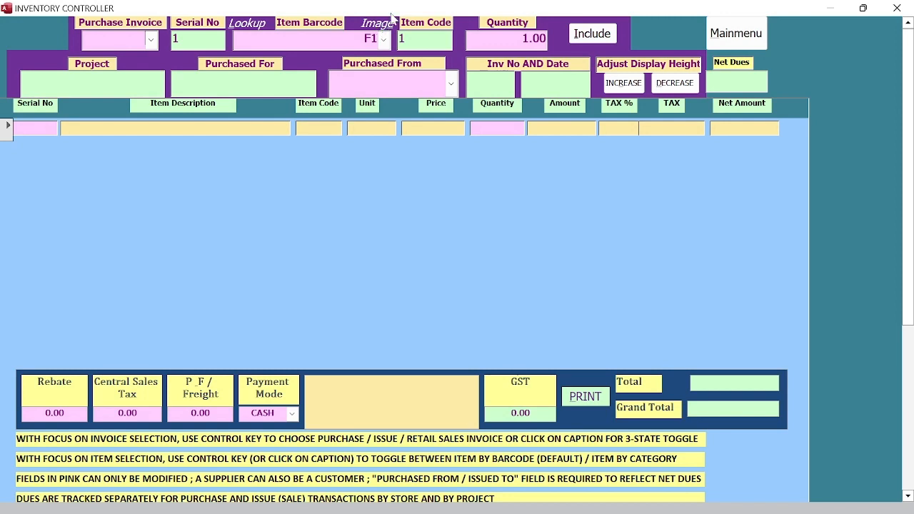
Step: Switch the item lookup to item name and choose FAN CEILING as the item
{"action": "left_click", "coordinate": [298, 27]}
{"action": "left_click", "coordinate": [299, 27]}
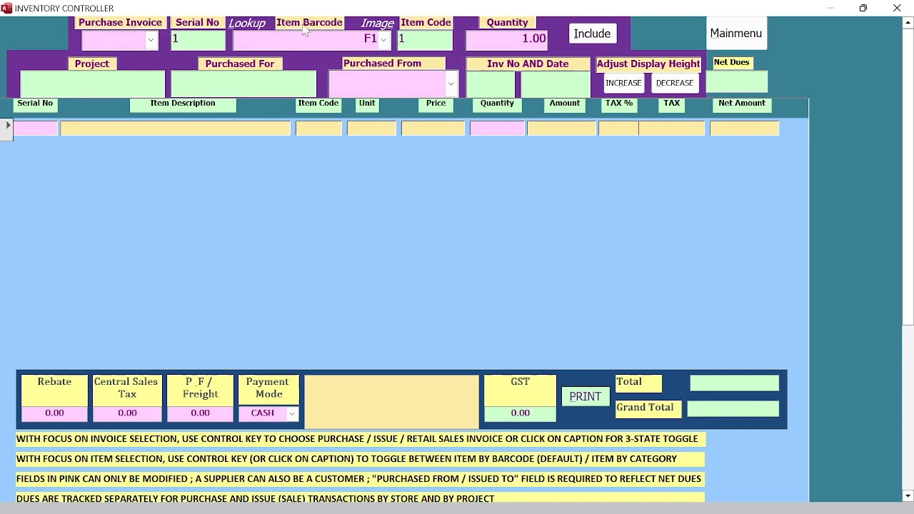
{"action": "left_click", "coordinate": [385, 45]}
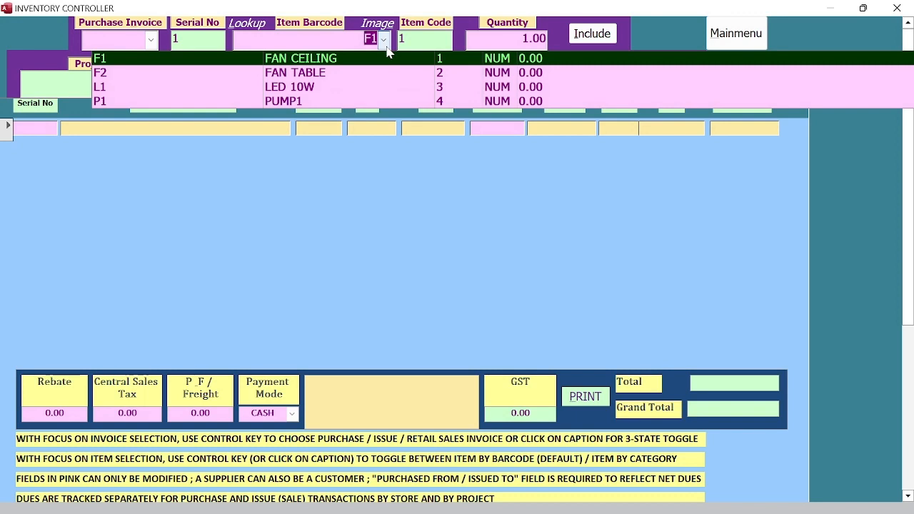
{"action": "left_click", "coordinate": [386, 47]}
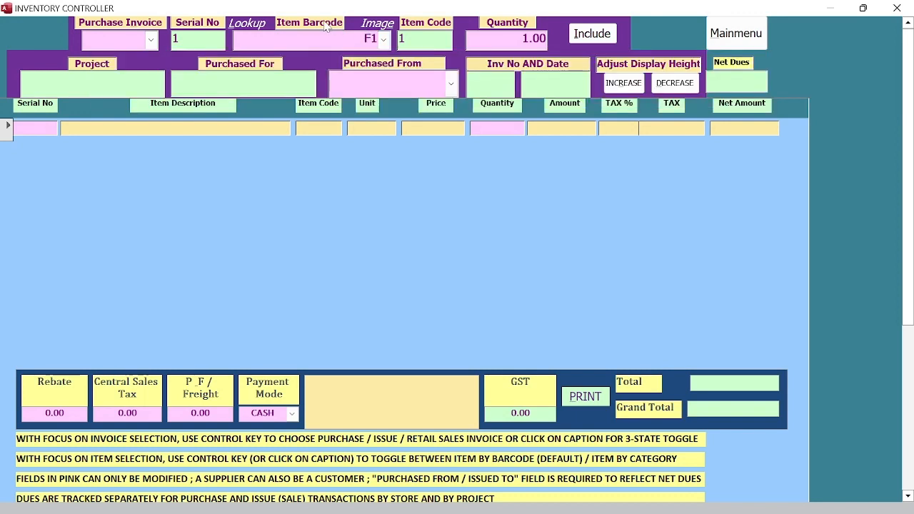
{"action": "left_click", "coordinate": [384, 39]}
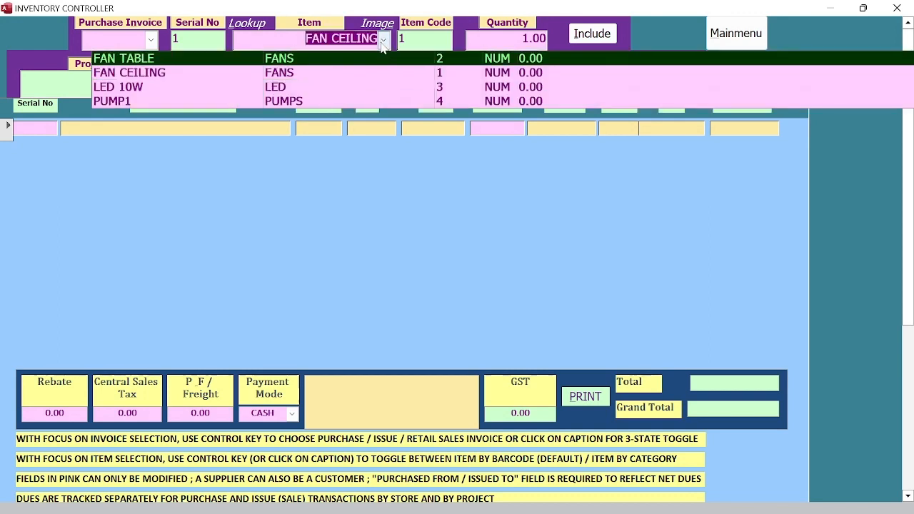
{"action": "left_click", "coordinate": [383, 42]}
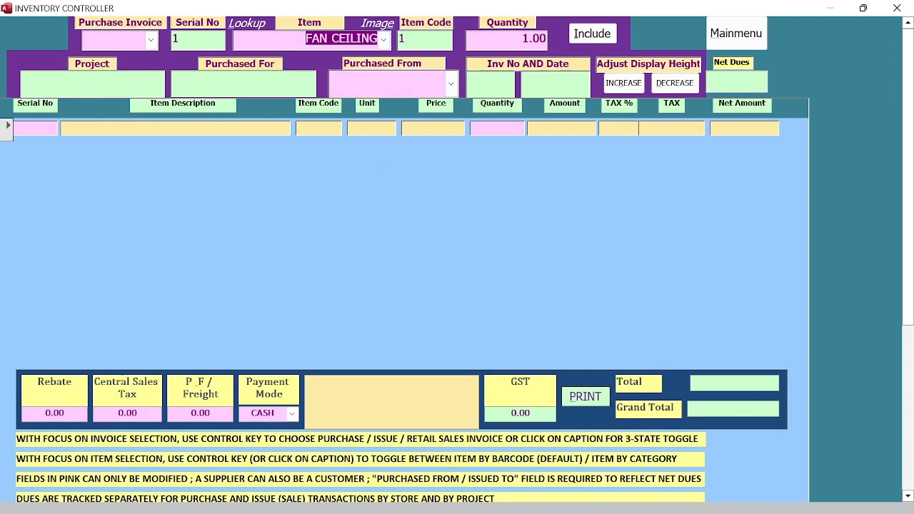
{"action": "left_click", "coordinate": [151, 39]}
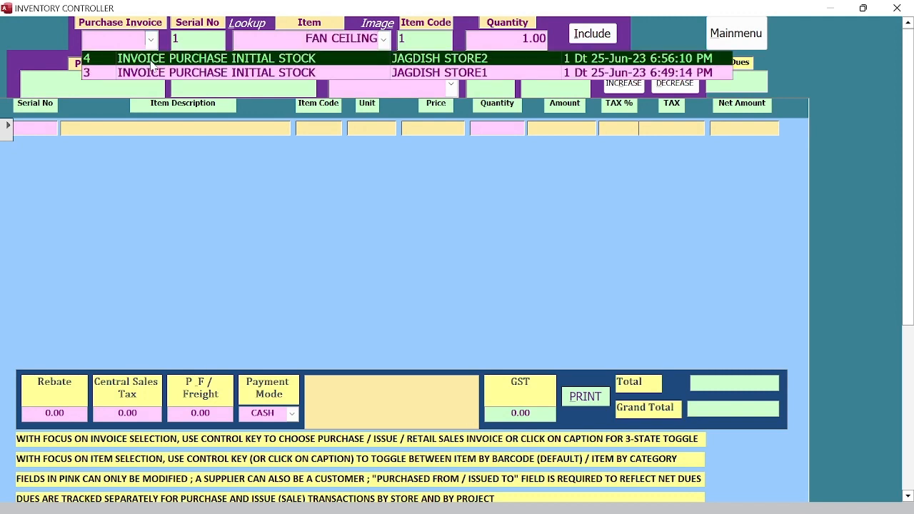
Step: Load purchase invoice 4 for JAGDISH STORE2 and print-preview its 2,146.00 total
{"action": "left_click", "coordinate": [151, 64]}
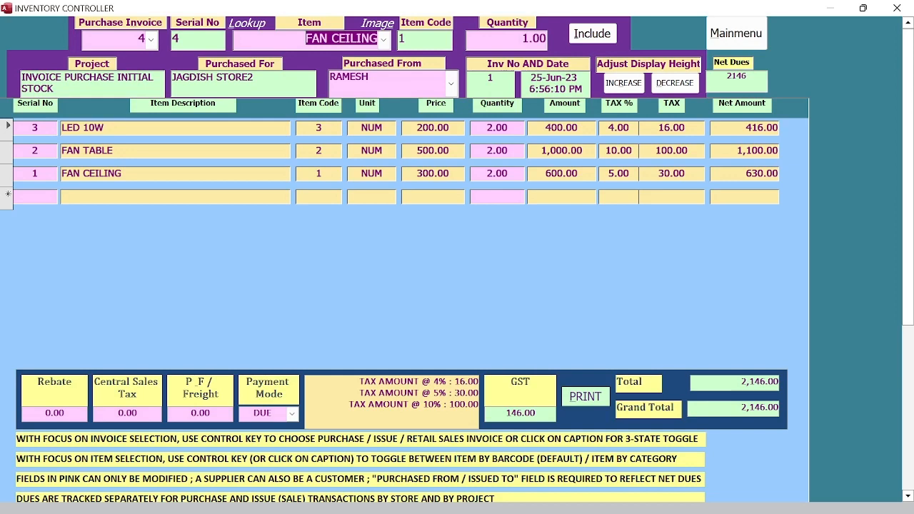
{"action": "left_click", "coordinate": [583, 399]}
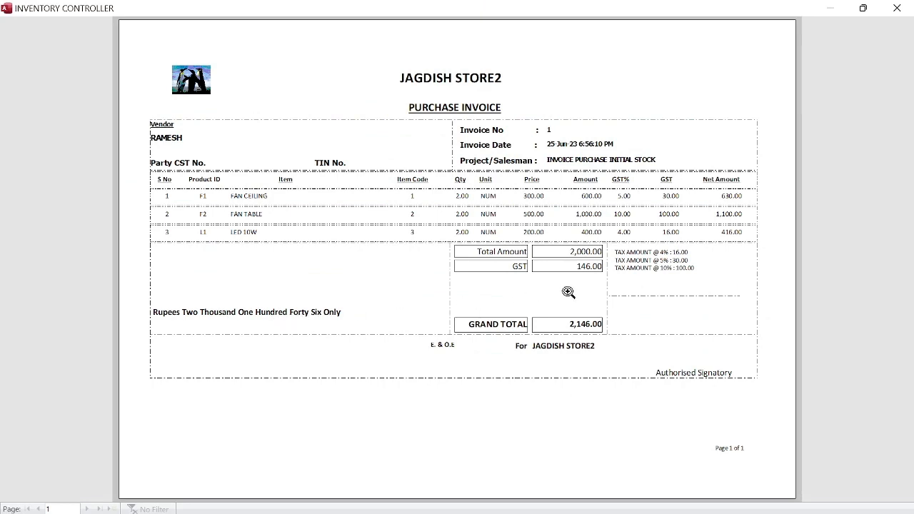
Step: Zoom into the purchase invoice preview, then close it
{"action": "left_click", "coordinate": [634, 256]}
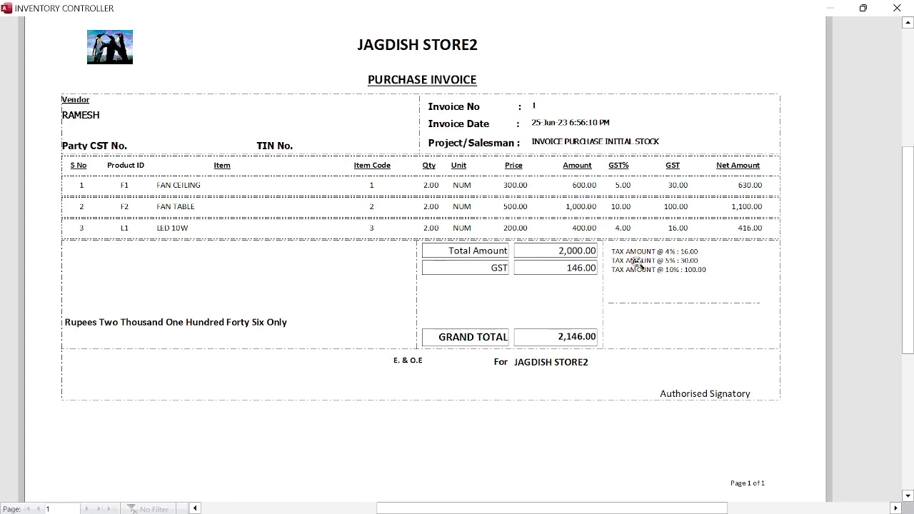
{"action": "right_click", "coordinate": [636, 262]}
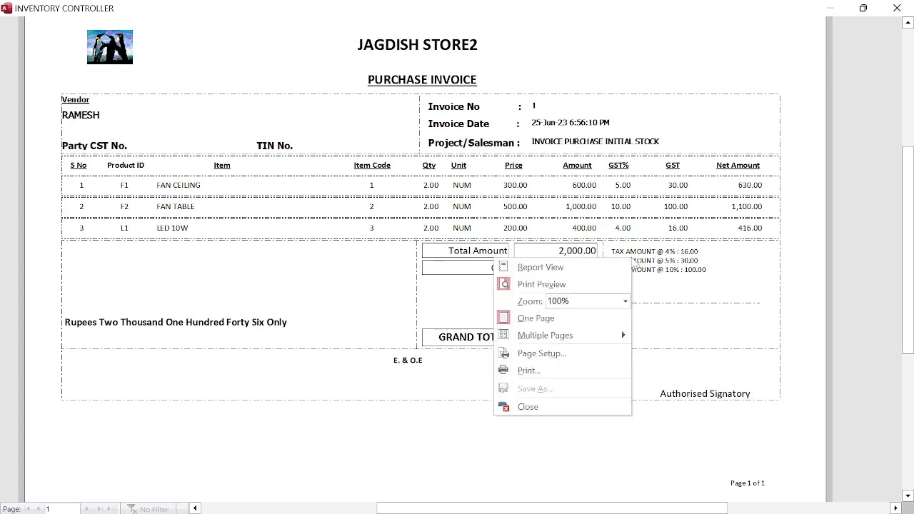
{"action": "left_click", "coordinate": [580, 408]}
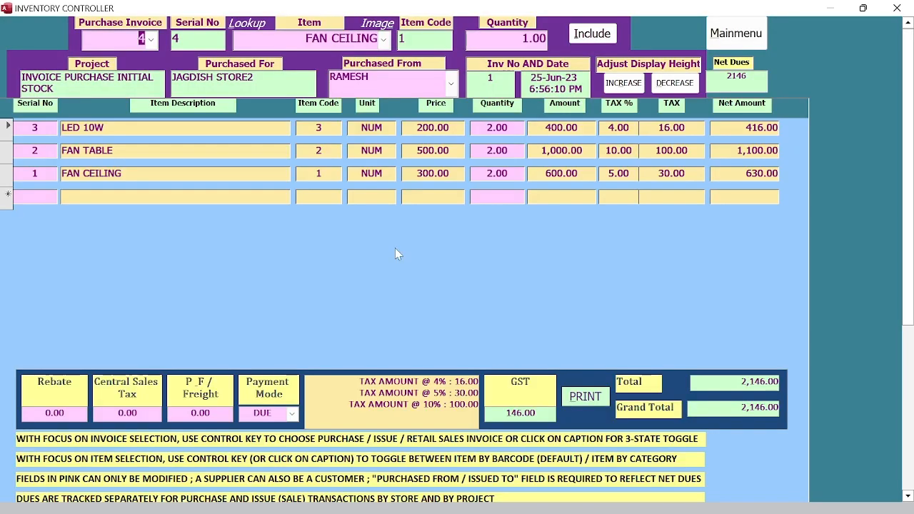
Step: Switch the invoice form to retail sales and list invoices 10 and 9
{"action": "left_click", "coordinate": [133, 24]}
{"action": "left_click", "coordinate": [133, 24]}
{"action": "left_click", "coordinate": [151, 40]}
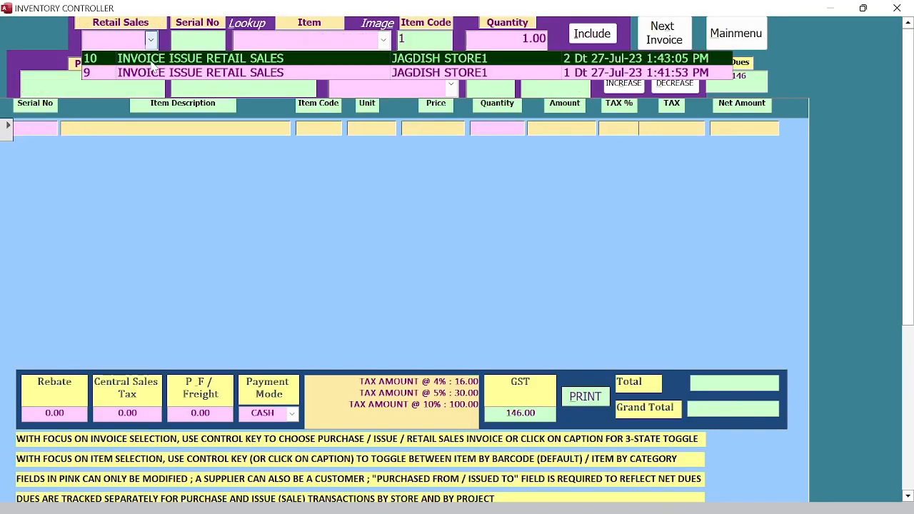
Step: Load retail sales invoice 10 and print-preview its 102.00 total twice, closing each preview
{"action": "left_click", "coordinate": [152, 60]}
{"action": "left_click", "coordinate": [576, 400]}
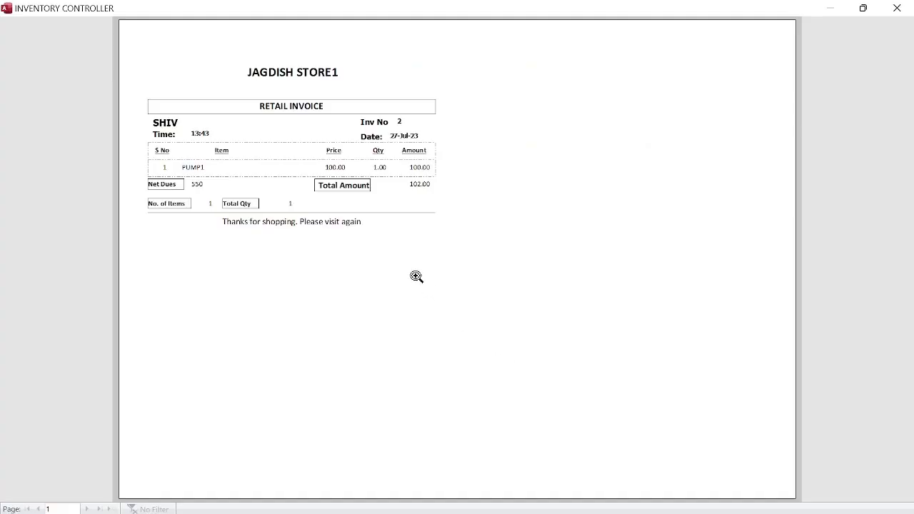
{"action": "right_click", "coordinate": [465, 213]}
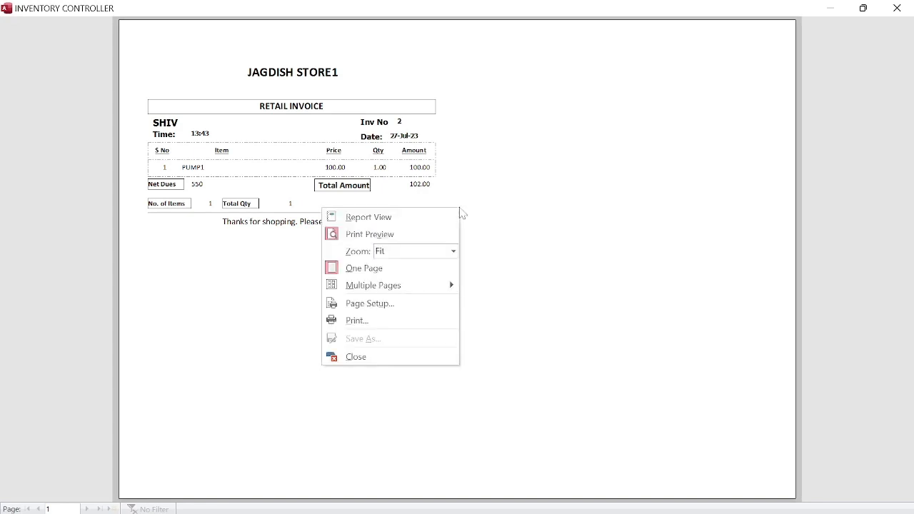
{"action": "left_click", "coordinate": [412, 362]}
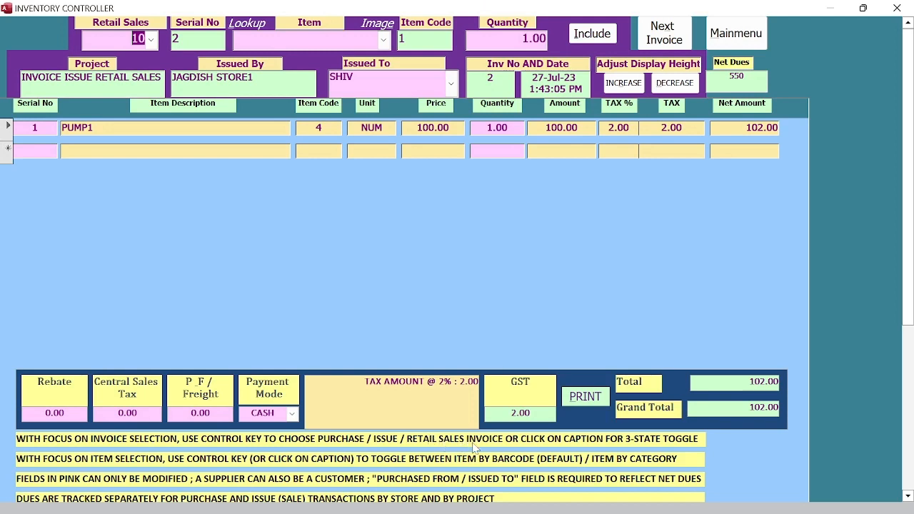
{"action": "left_click", "coordinate": [584, 401]}
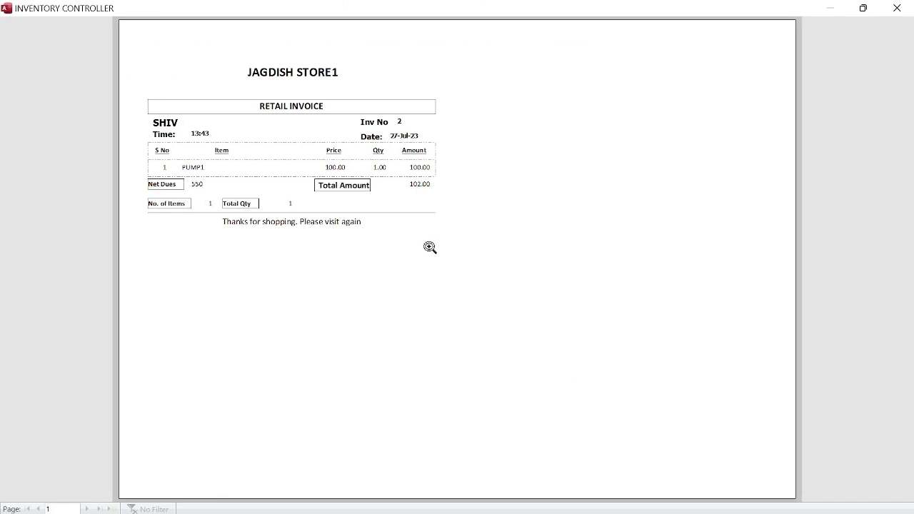
{"action": "right_click", "coordinate": [430, 248]}
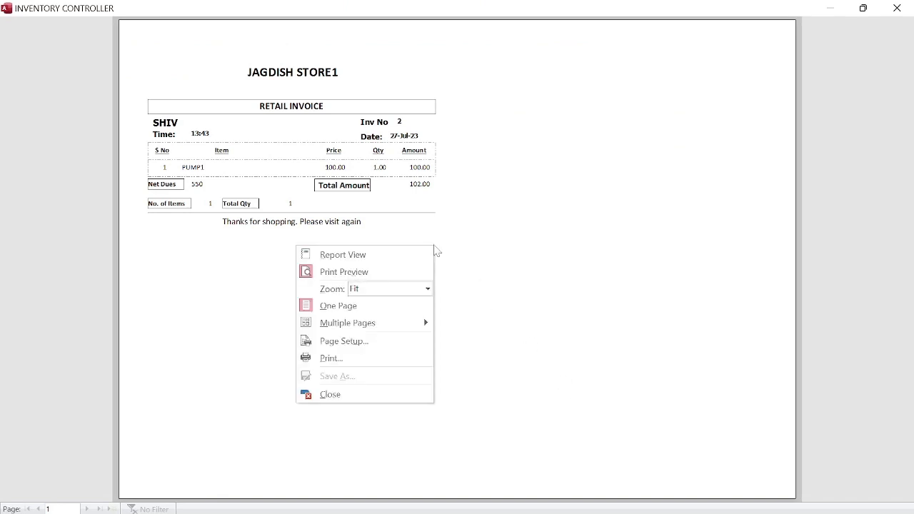
{"action": "left_click", "coordinate": [369, 393]}
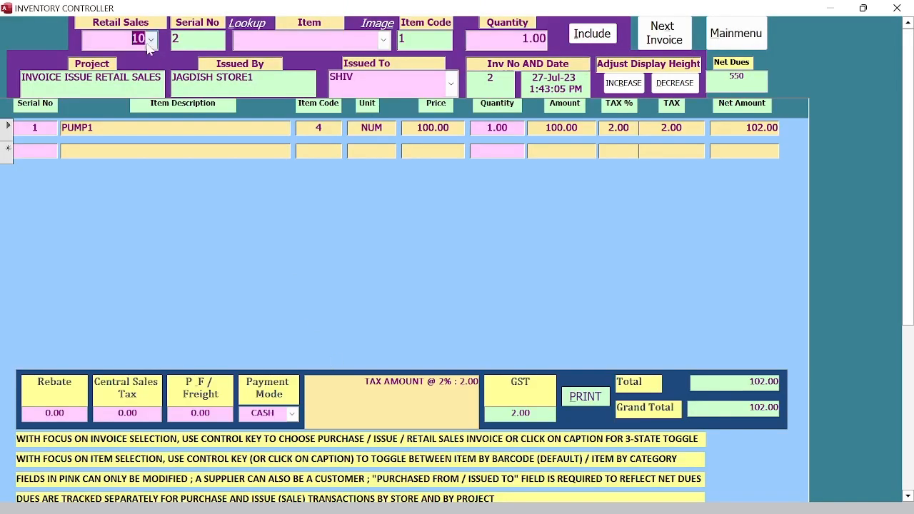
Step: Switch the invoice form to purchase invoices and list them
{"action": "left_click", "coordinate": [151, 40]}
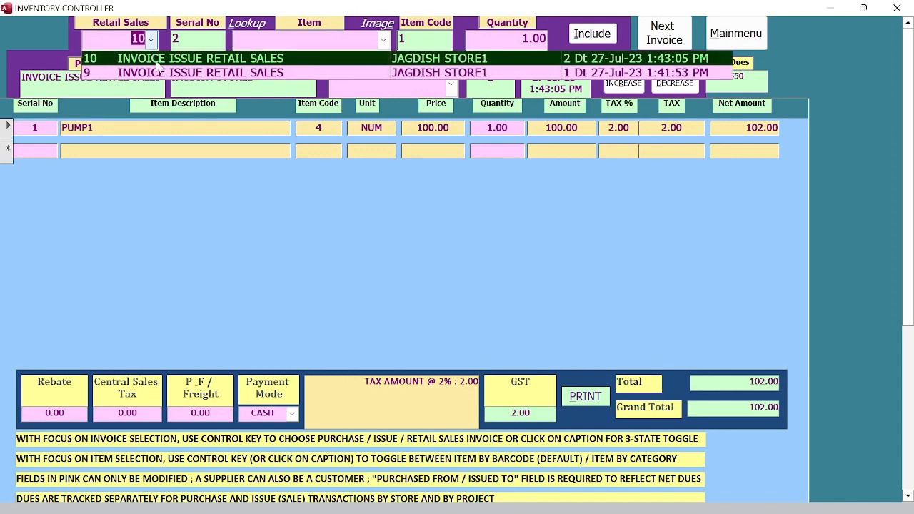
{"action": "left_click", "coordinate": [146, 24]}
{"action": "left_click", "coordinate": [151, 40]}
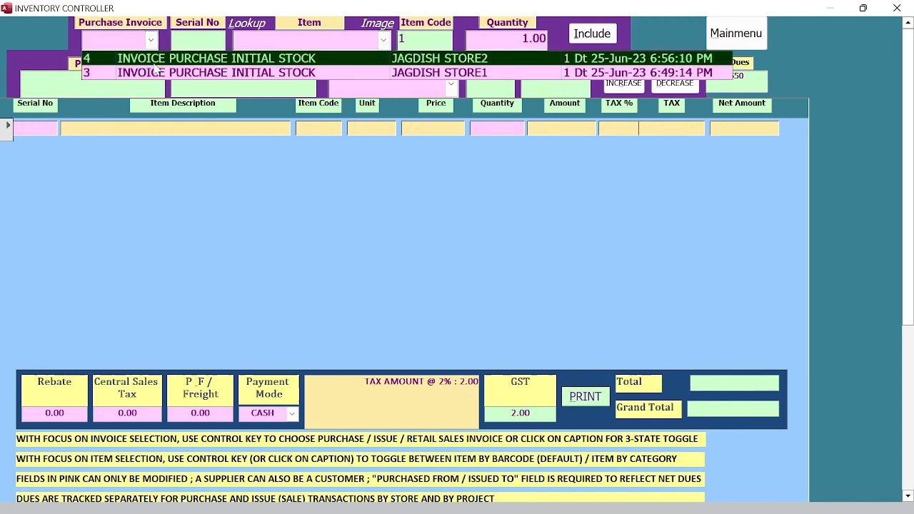
Step: Reload purchase invoice 4 (2,146.00), preview it at full size, and close the preview
{"action": "left_click", "coordinate": [156, 60]}
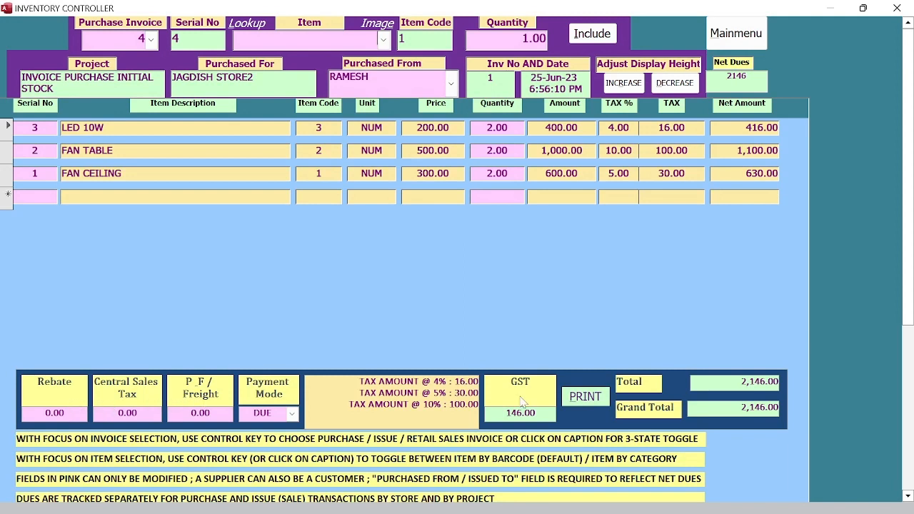
{"action": "left_click", "coordinate": [586, 397]}
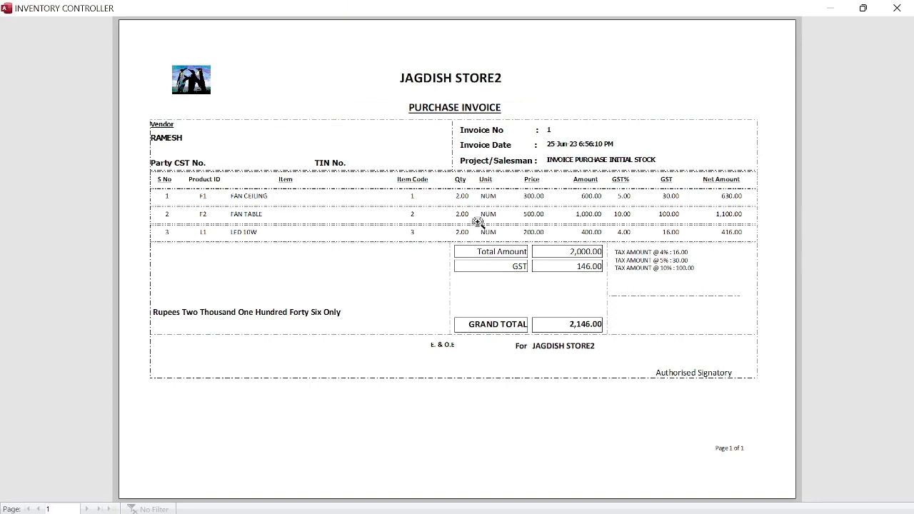
{"action": "left_click", "coordinate": [477, 222]}
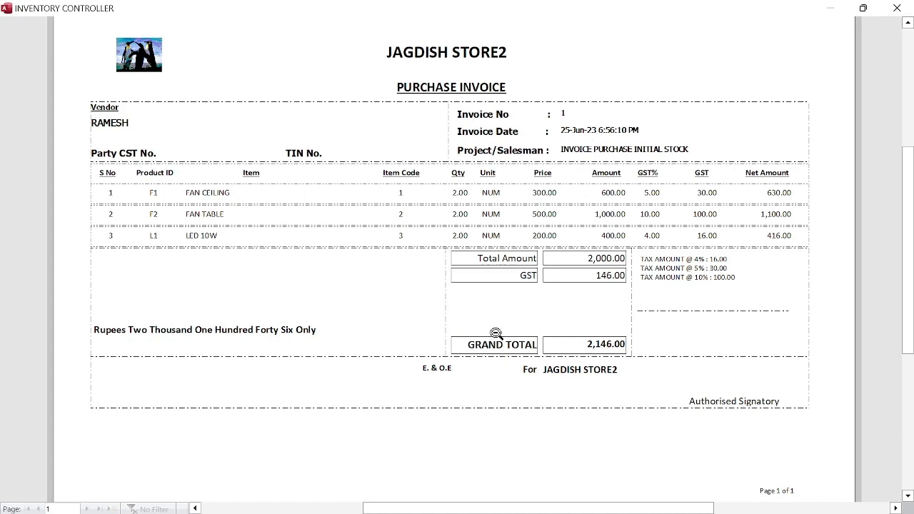
{"action": "right_click", "coordinate": [533, 299]}
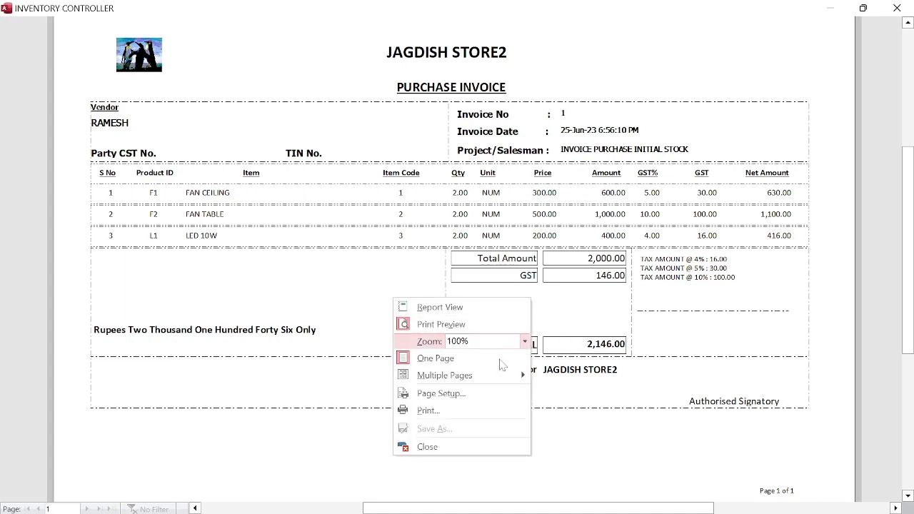
{"action": "left_click", "coordinate": [480, 447]}
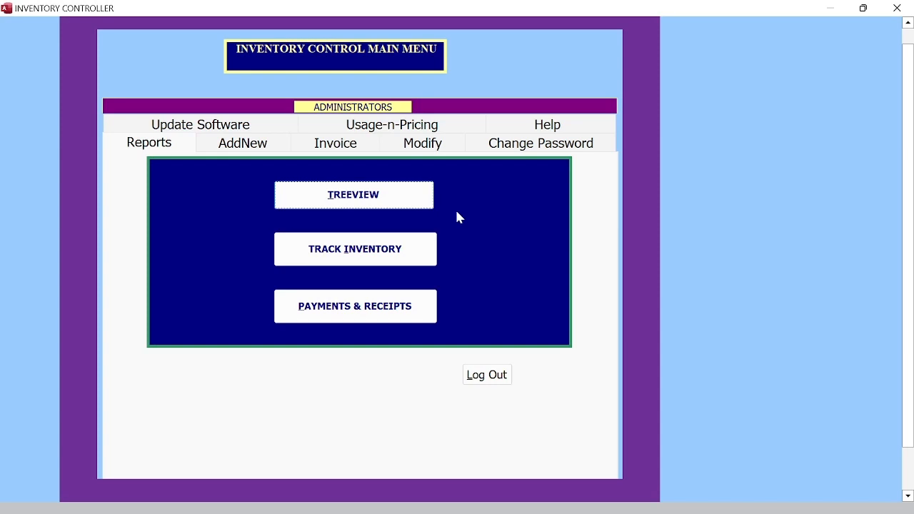
Step: Open the all-stores stock balance form, then open and close the Inventory Classification report twice
{"action": "left_click", "coordinate": [355, 187]}
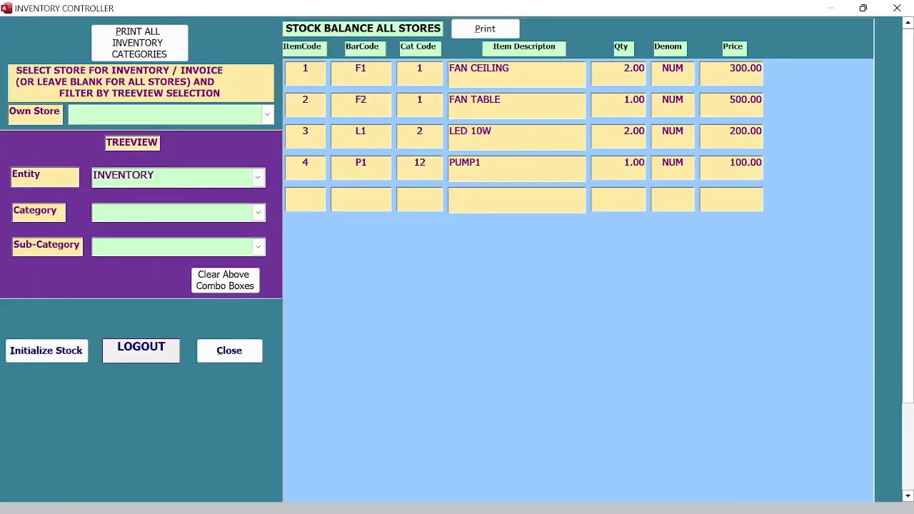
{"action": "left_click", "coordinate": [149, 42]}
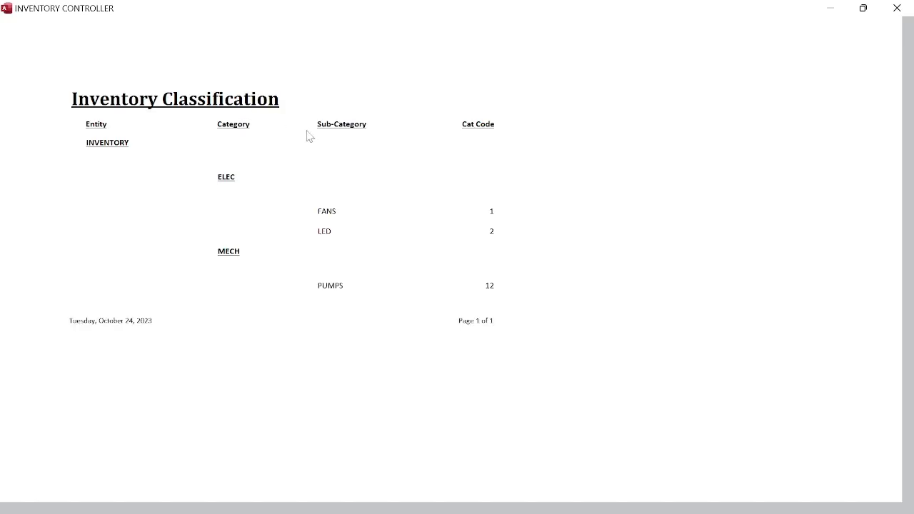
{"action": "key", "text": "Escape"}
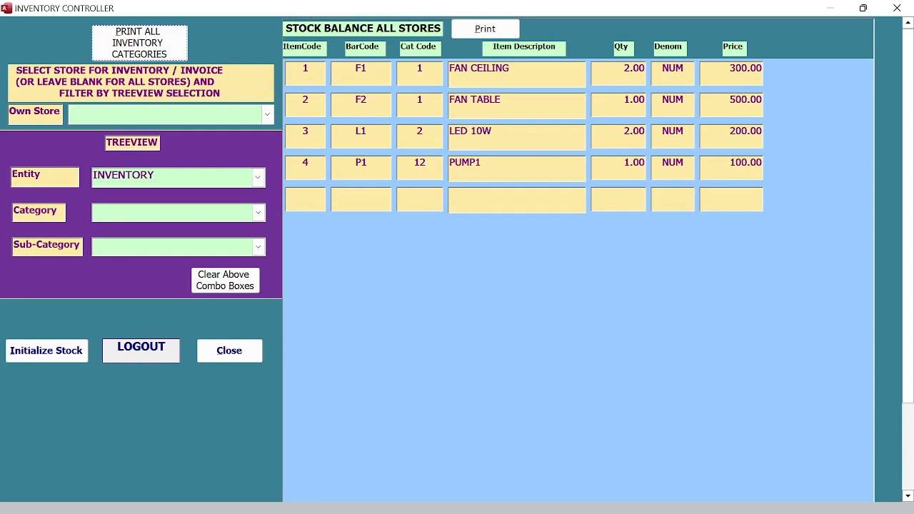
{"action": "left_click", "coordinate": [147, 47]}
{"action": "right_click", "coordinate": [328, 172]}
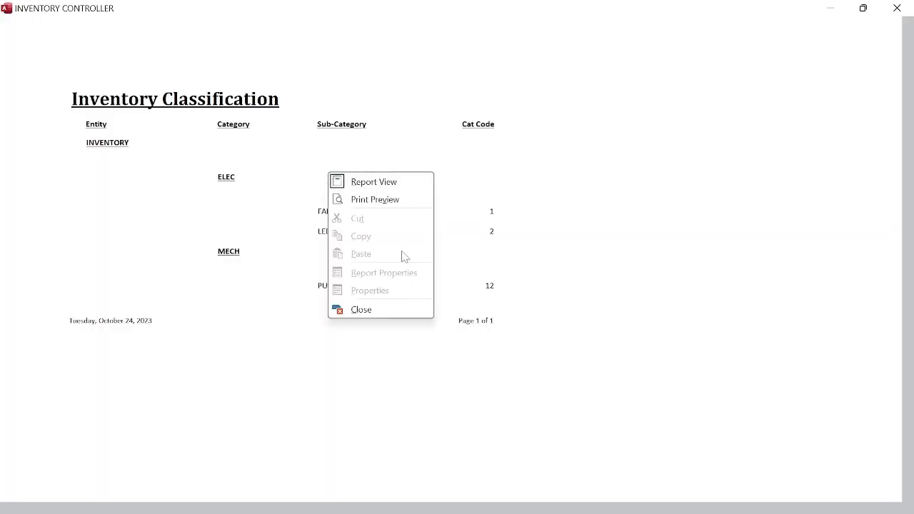
{"action": "left_click", "coordinate": [414, 311]}
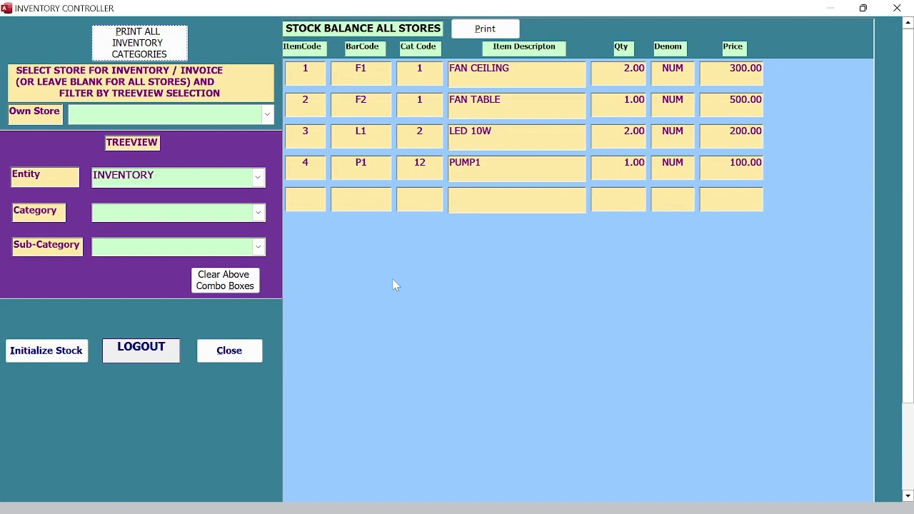
Step: Show the Inventory Classification report in Print Preview, cancel the Print dialog, and close the preview
{"action": "left_click", "coordinate": [151, 43]}
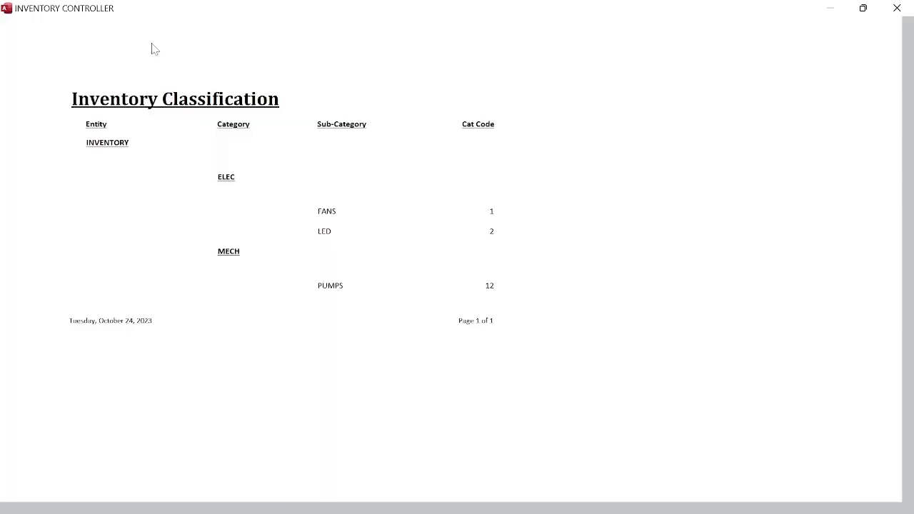
{"action": "right_click", "coordinate": [343, 163]}
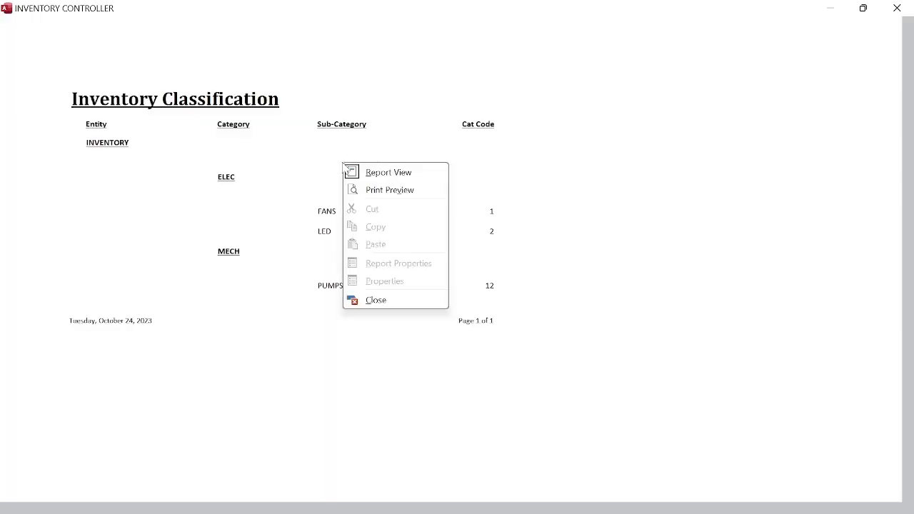
{"action": "left_click", "coordinate": [412, 191]}
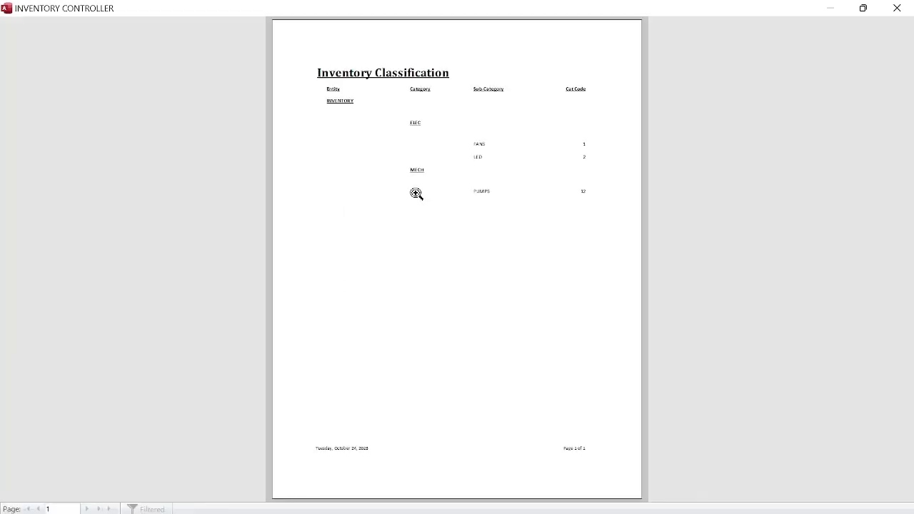
{"action": "right_click", "coordinate": [449, 175]}
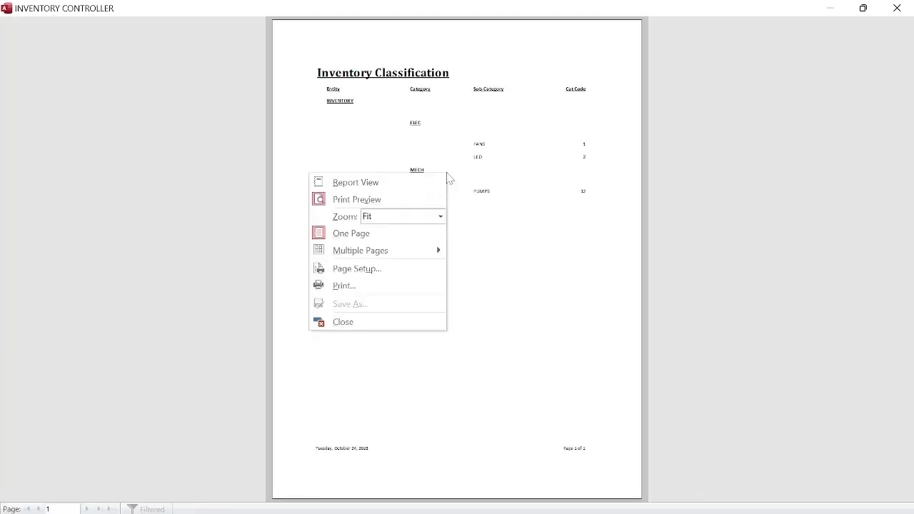
{"action": "left_click", "coordinate": [400, 284]}
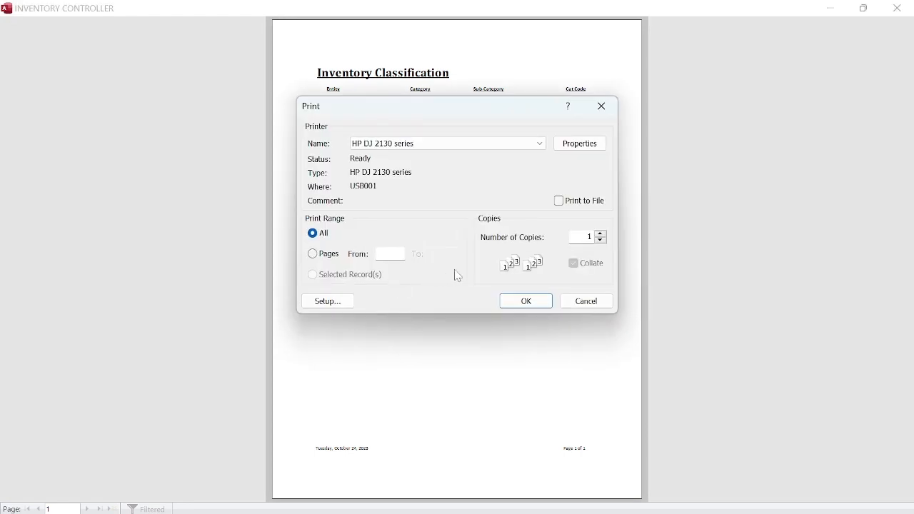
{"action": "left_click", "coordinate": [596, 303]}
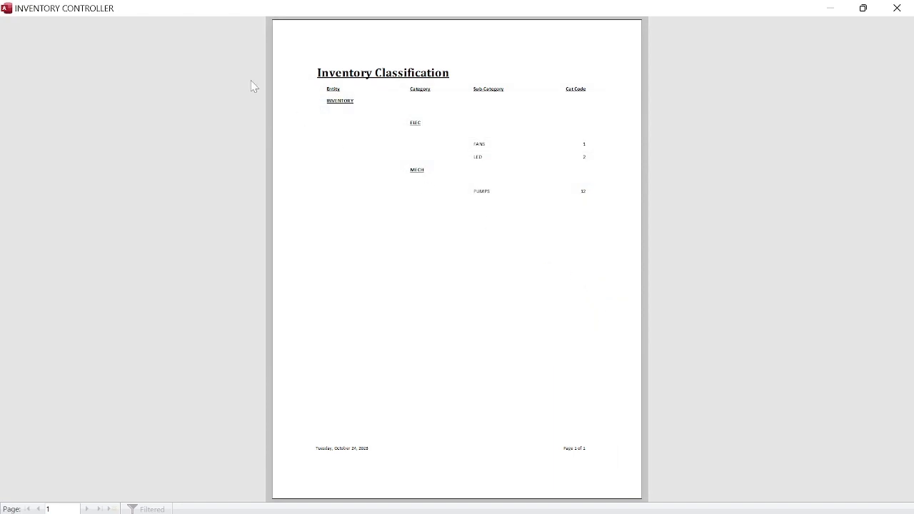
{"action": "right_click", "coordinate": [429, 101]}
{"action": "left_click", "coordinate": [386, 245]}
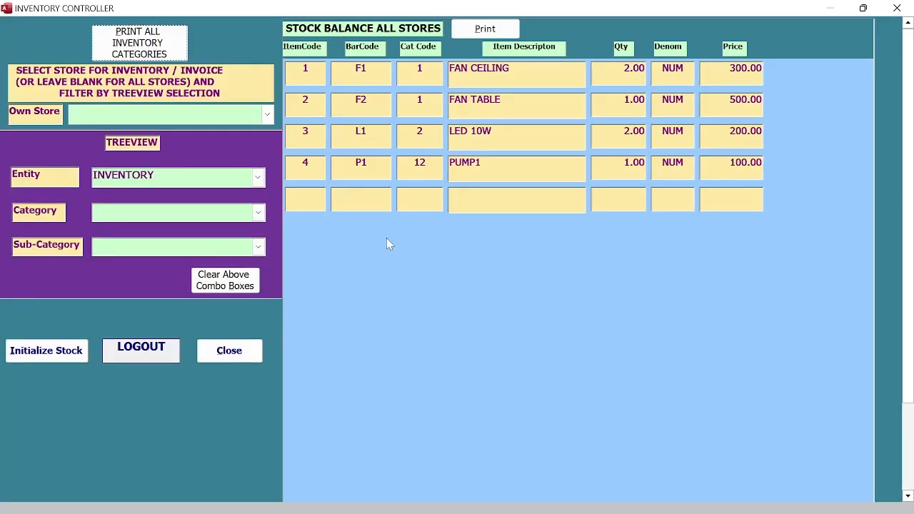
Step: Open PRINT ALL INVENTORY CATEGORIES without printing and select the report's title section
{"action": "left_click", "coordinate": [150, 39]}
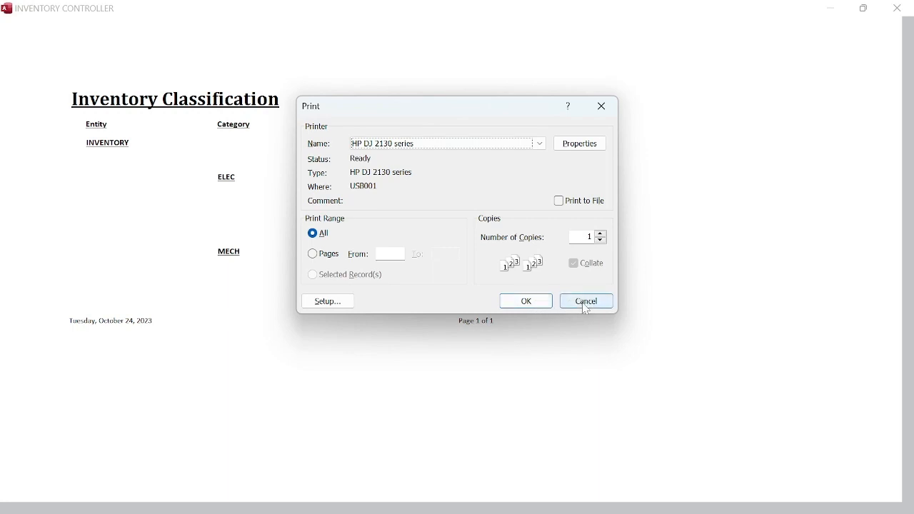
{"action": "left_click", "coordinate": [585, 306]}
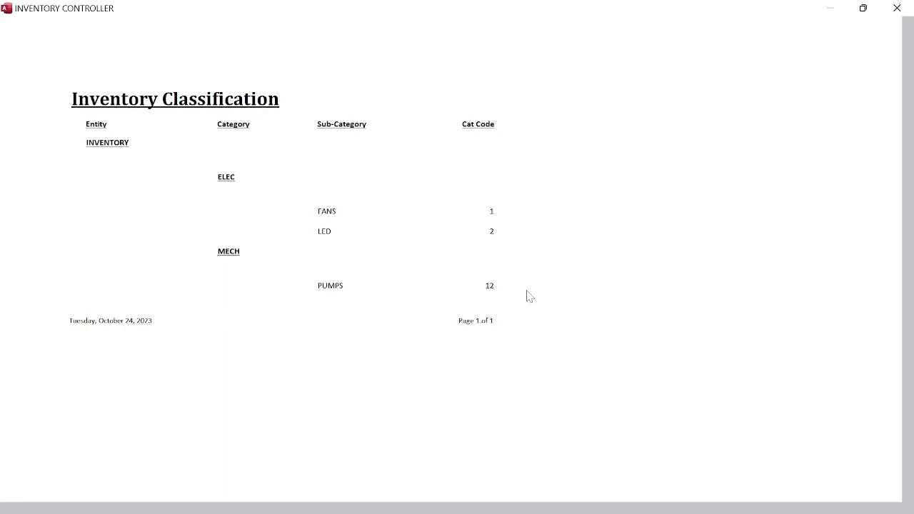
{"action": "left_click", "coordinate": [408, 92]}
Step: Select the INVENTORY group section of the Inventory Classification report
{"action": "left_click", "coordinate": [437, 166]}
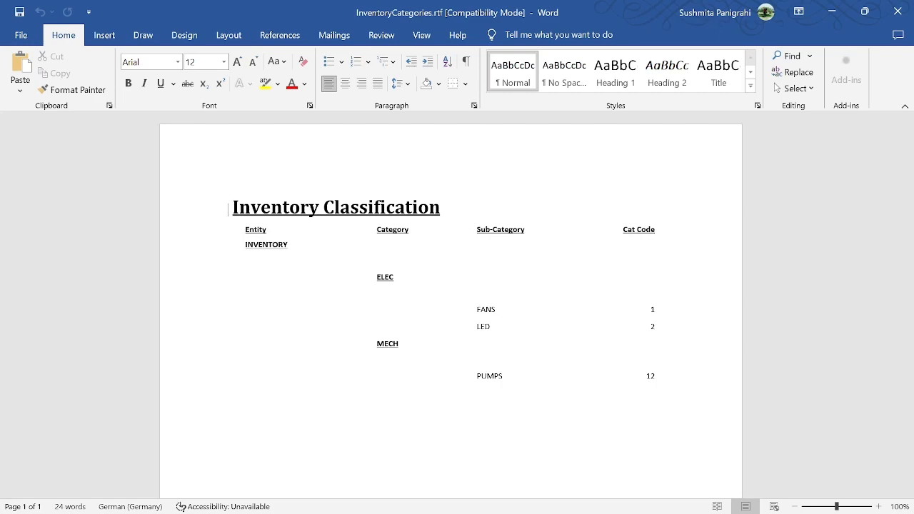
Step: Close Word keeping the existing InventoryCategories.rtf, cancel re-export, then close the report and stock balance form
{"action": "left_click", "coordinate": [897, 11]}
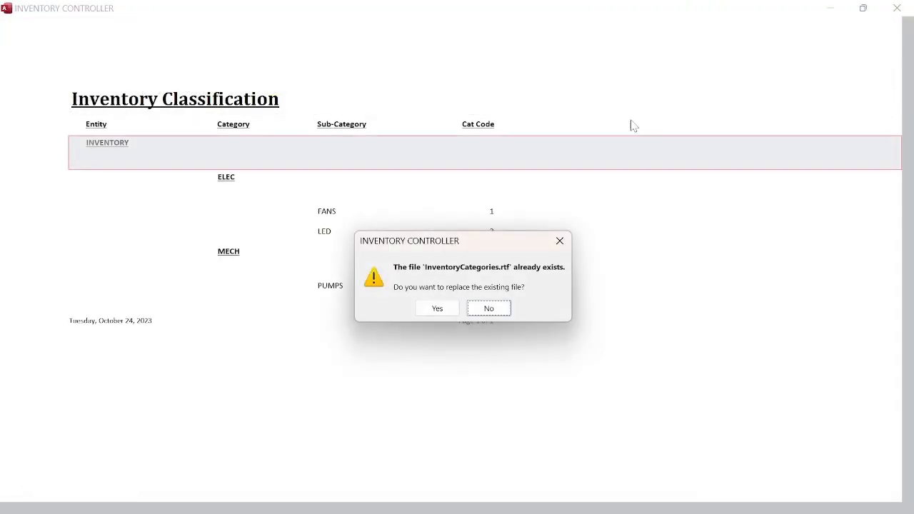
{"action": "left_click", "coordinate": [499, 310]}
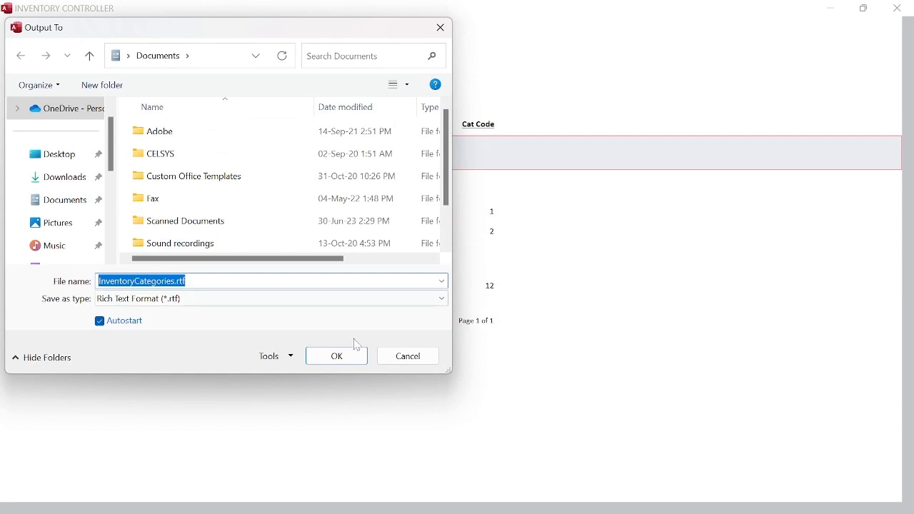
{"action": "left_click", "coordinate": [416, 362]}
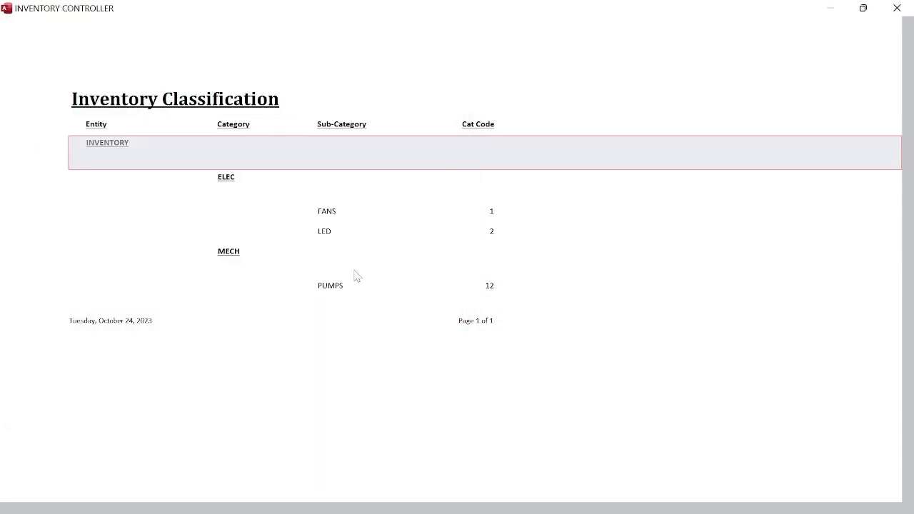
{"action": "right_click", "coordinate": [364, 199]}
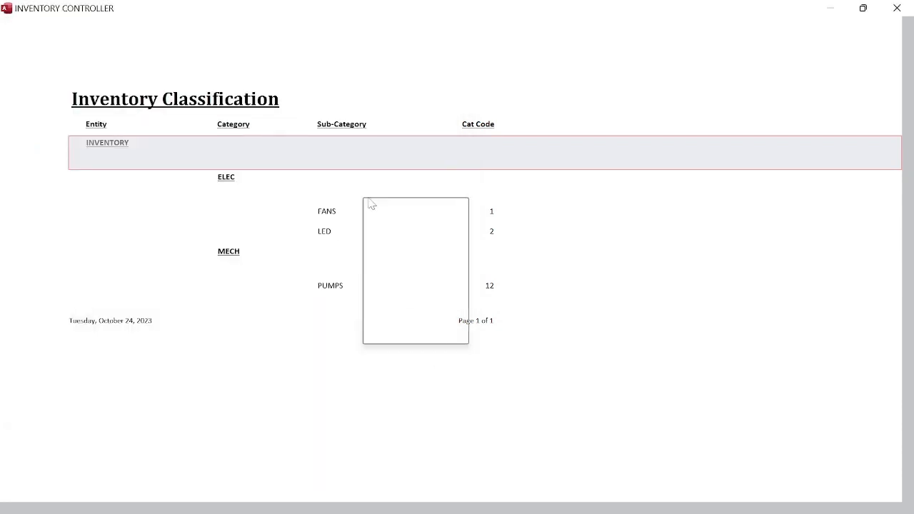
{"action": "left_click", "coordinate": [397, 335]}
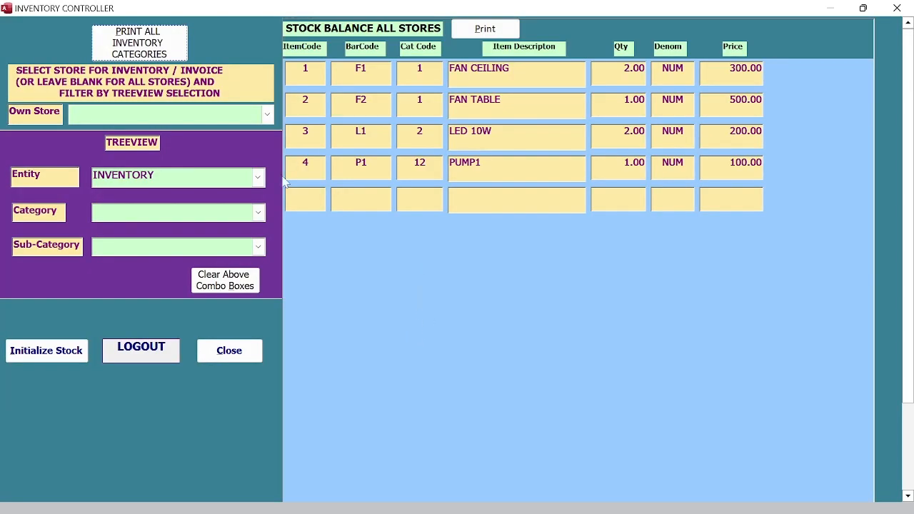
{"action": "left_click", "coordinate": [229, 351]}
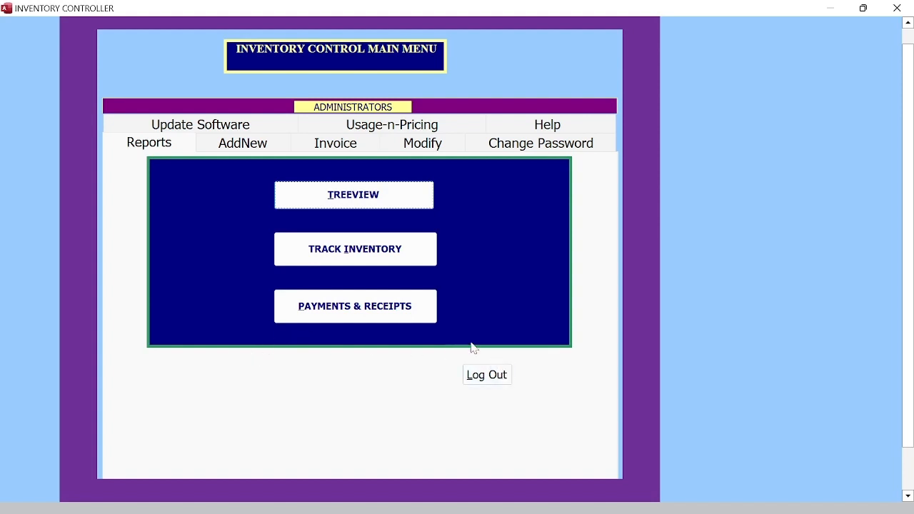
Step: Toggle the hidden program commands back on and open the TREEVIEW stock balance form
{"action": "left_click", "coordinate": [342, 55]}
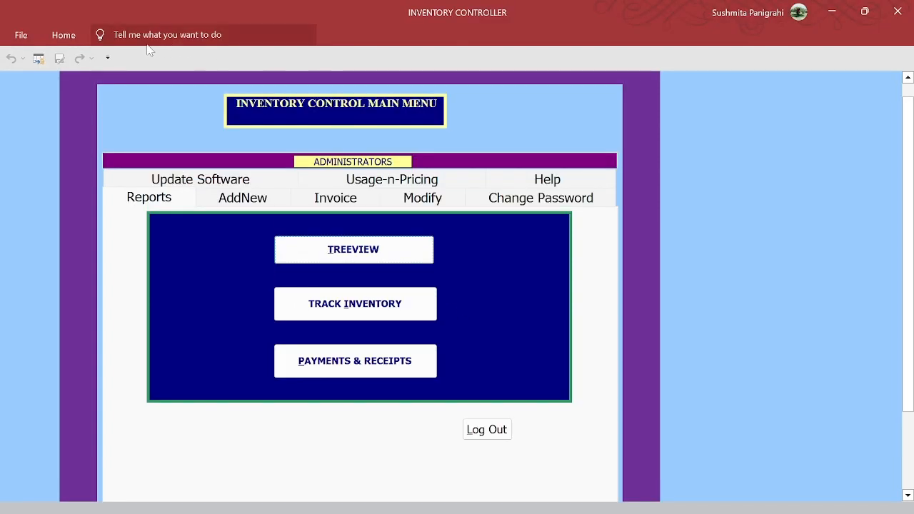
{"action": "left_click", "coordinate": [319, 116]}
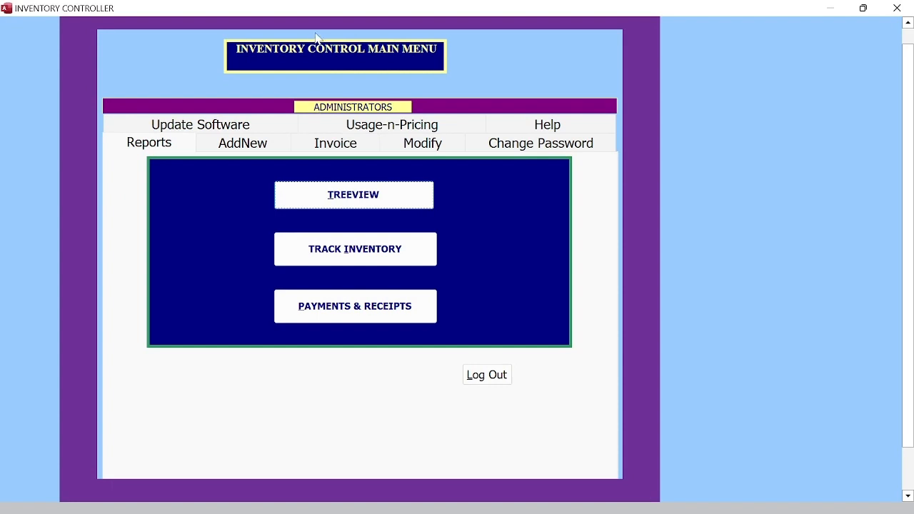
{"action": "left_click", "coordinate": [320, 9]}
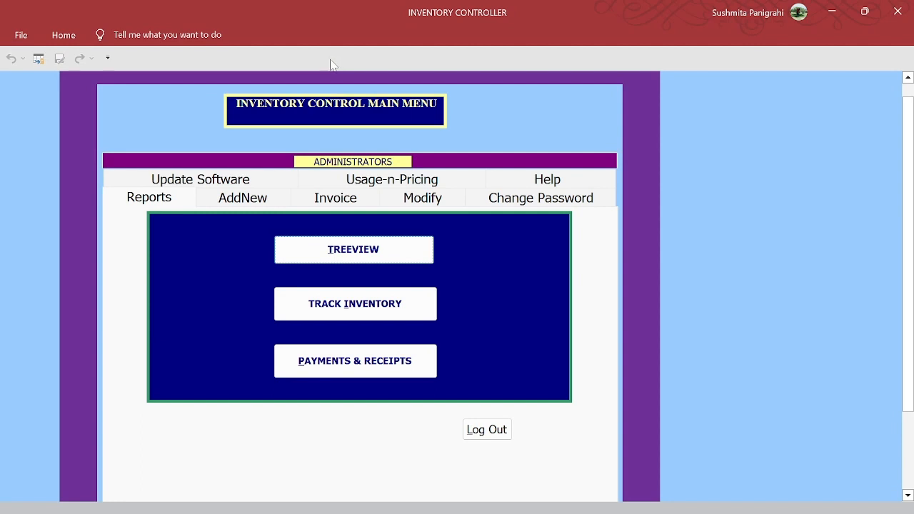
{"action": "left_click", "coordinate": [357, 250]}
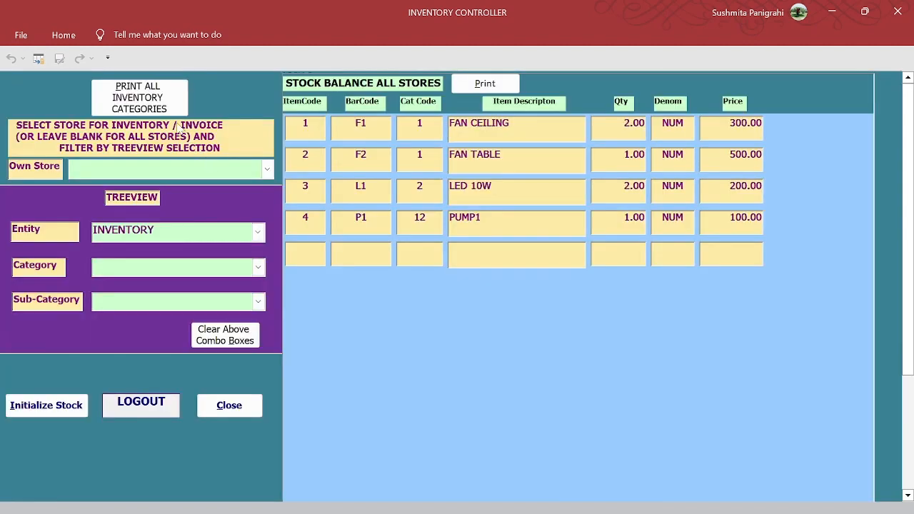
Step: Preview the all-categories report and cancel its PDF export as InventoryCategories.pdf
{"action": "left_click", "coordinate": [160, 107]}
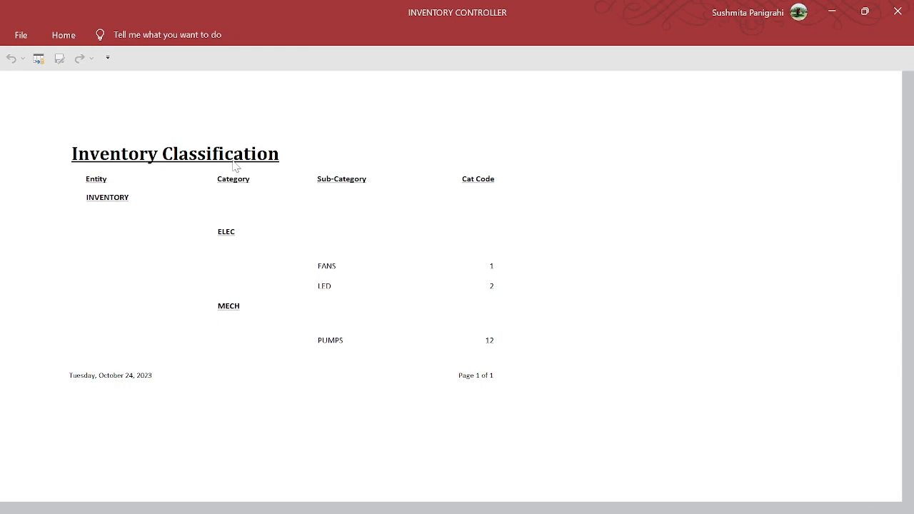
{"action": "left_click", "coordinate": [40, 60]}
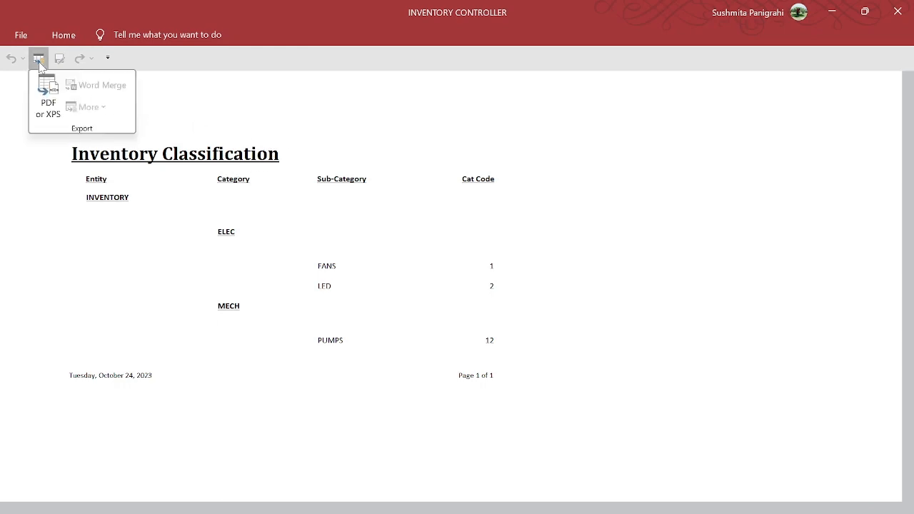
{"action": "left_click", "coordinate": [49, 108]}
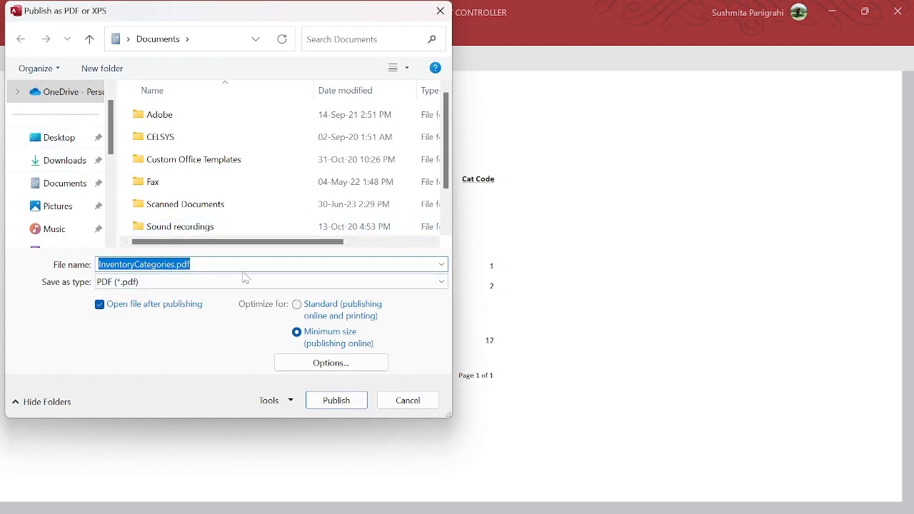
{"action": "left_click", "coordinate": [407, 405]}
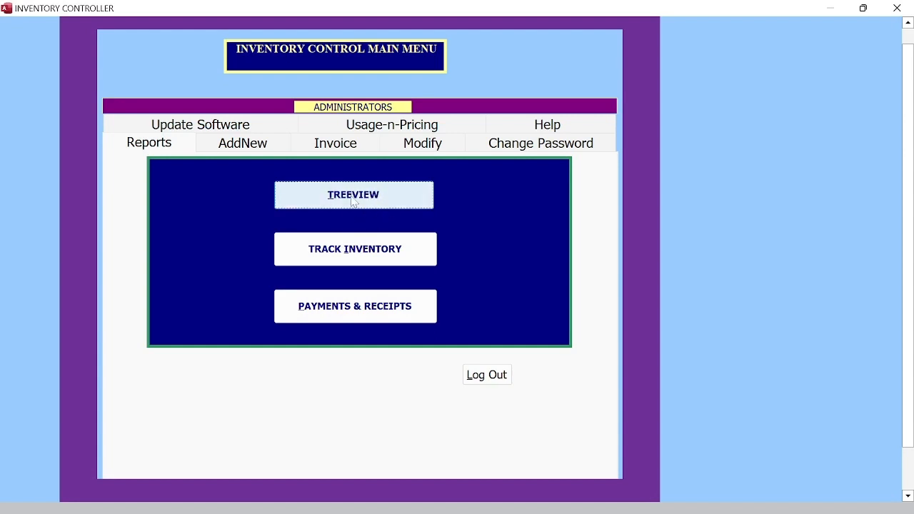
Step: Filter the stock balance to JAGDISH STORE1, ELEC and FANS, then clear the Own Store box
{"action": "left_click", "coordinate": [348, 203]}
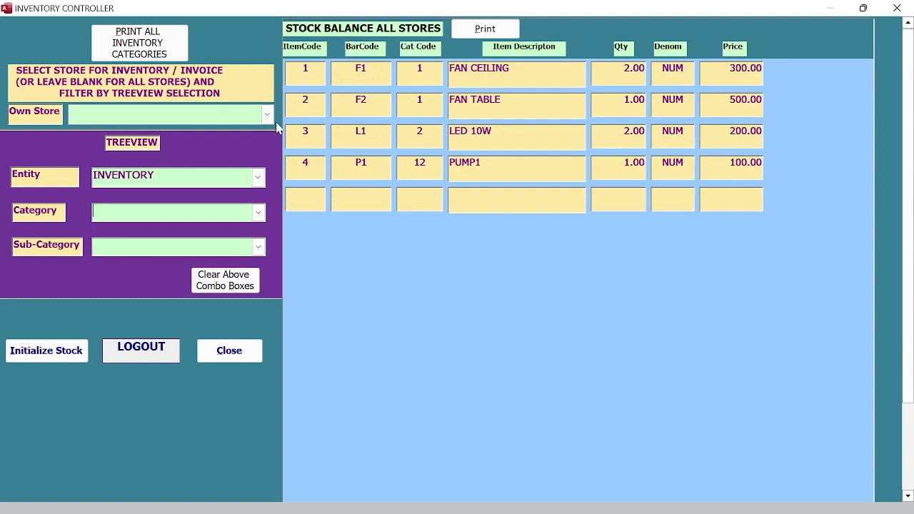
{"action": "left_click", "coordinate": [267, 115]}
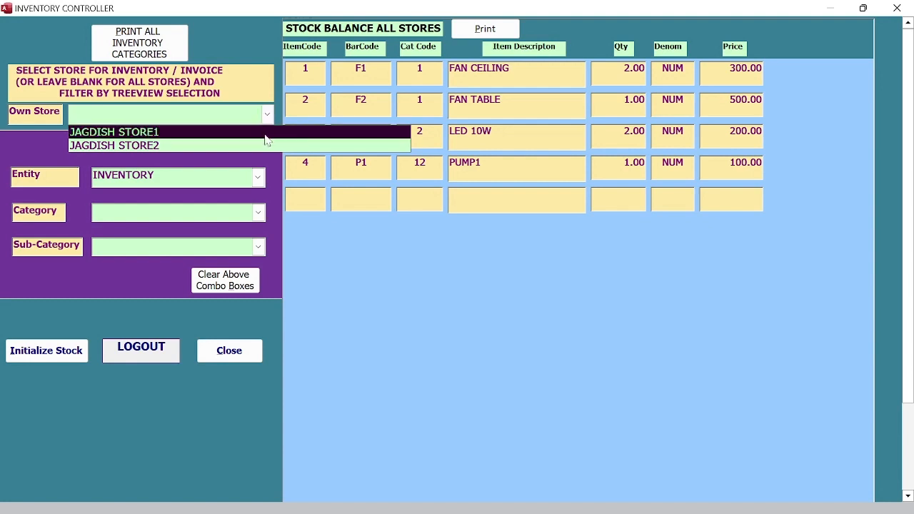
{"action": "left_click", "coordinate": [265, 133]}
{"action": "left_click", "coordinate": [259, 212]}
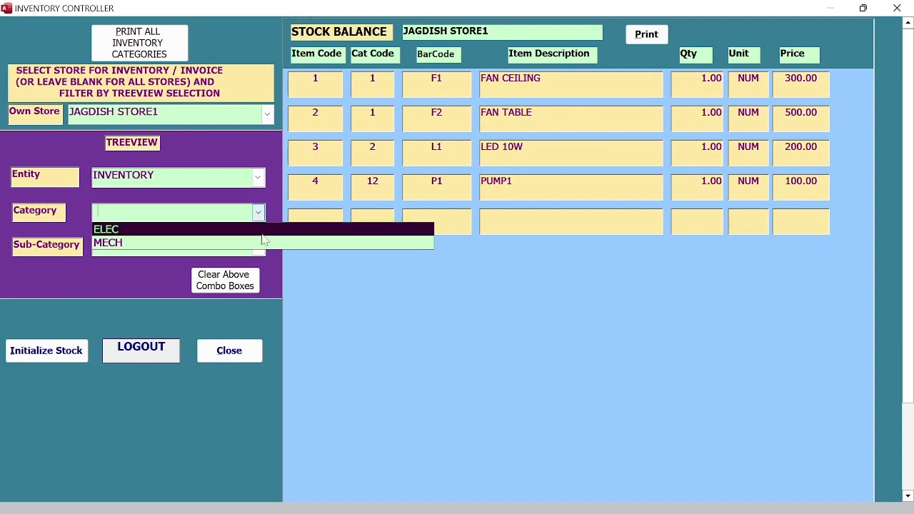
{"action": "left_click", "coordinate": [261, 229]}
{"action": "left_click", "coordinate": [259, 247]}
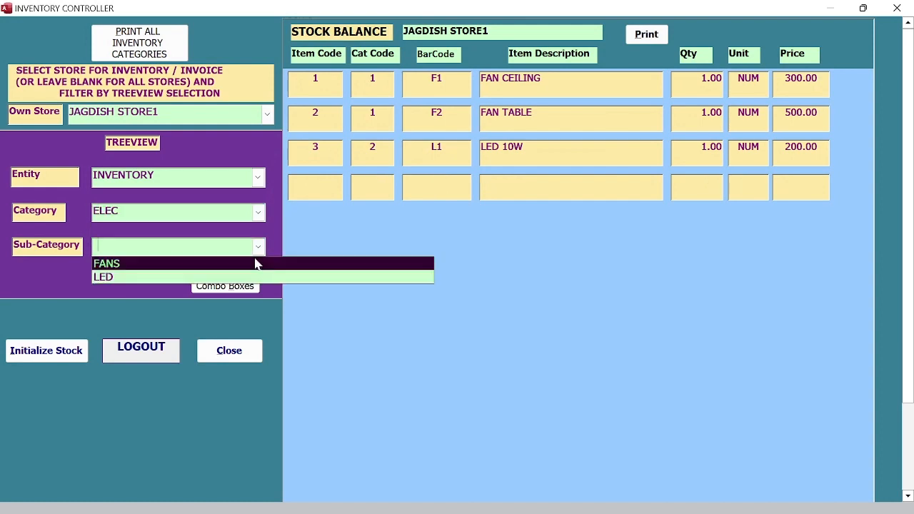
{"action": "left_click", "coordinate": [254, 264]}
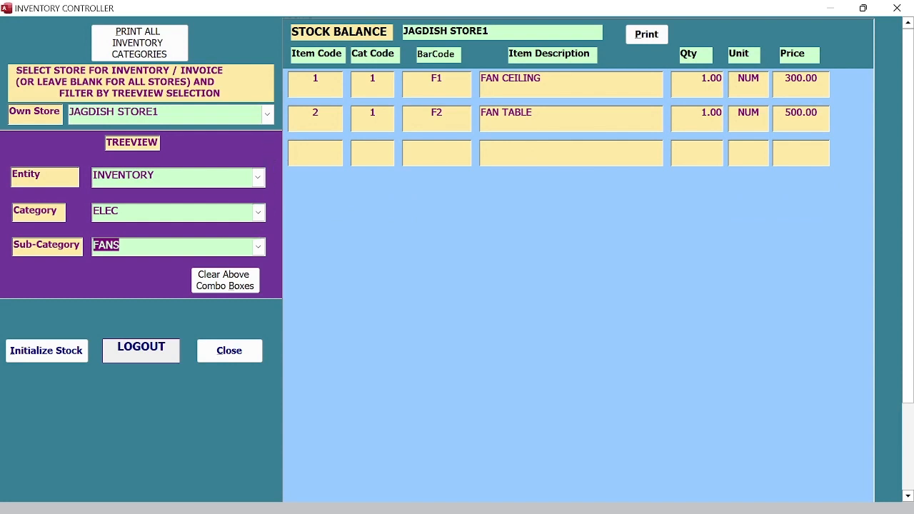
{"action": "left_click_drag", "start_coordinate": [160, 111], "coordinate": [70, 111]}
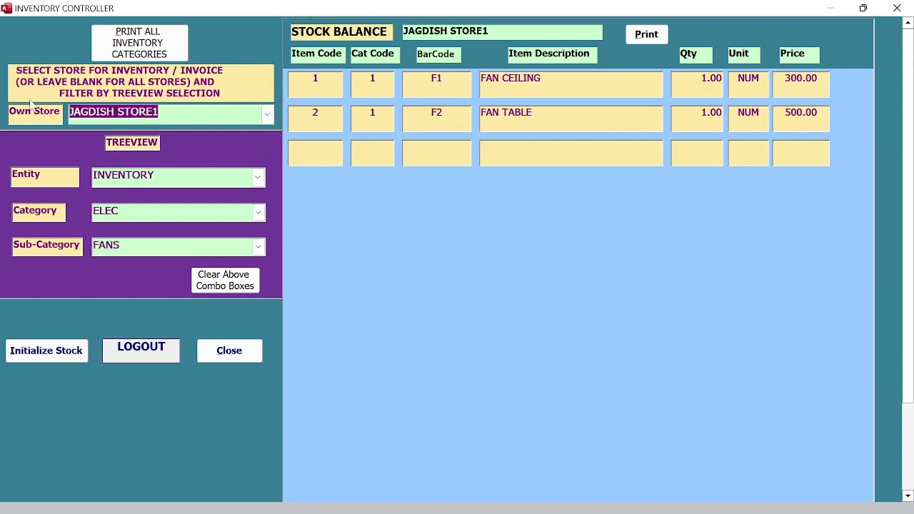
{"action": "key", "text": "Delete"}
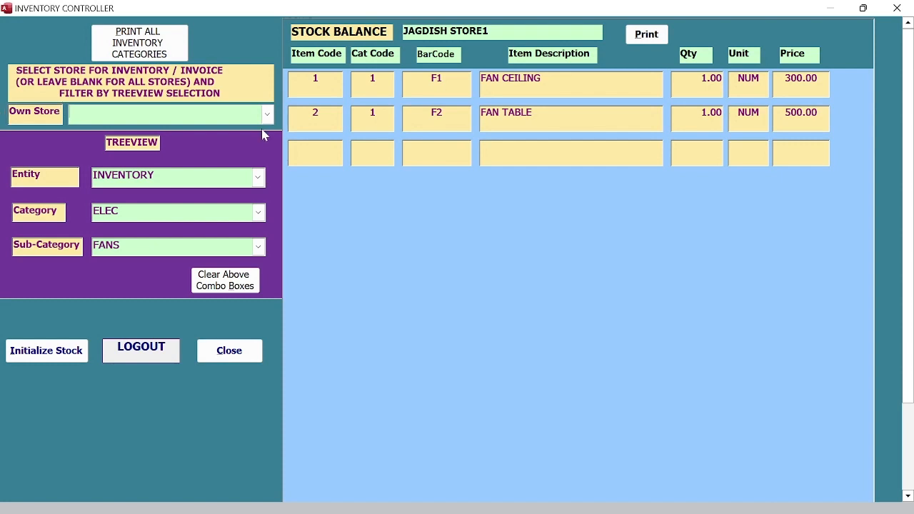
Step: View invoice 1 (26-Jun-23) for INVOICE ISSUE PROJECT1 at JAGDISH STORE1, then show JAGDISH STORE2's stock
{"action": "left_click", "coordinate": [261, 180]}
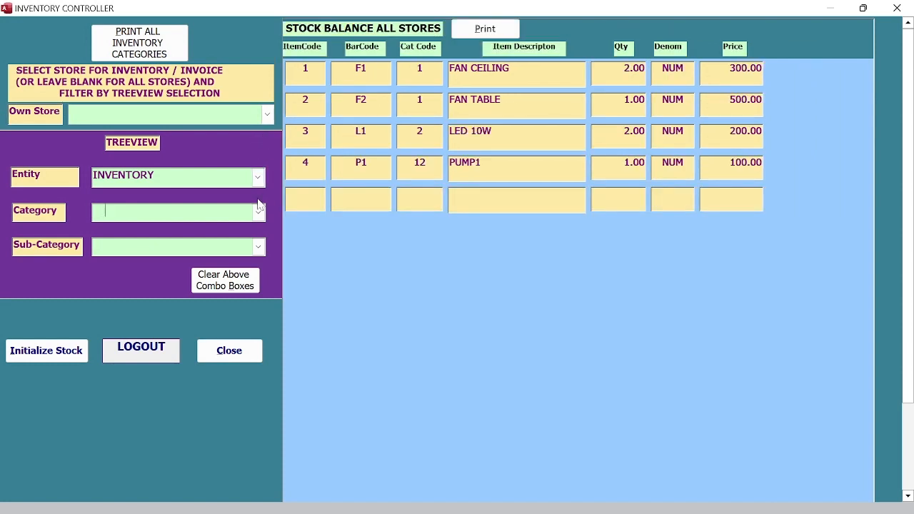
{"action": "left_click", "coordinate": [258, 210]}
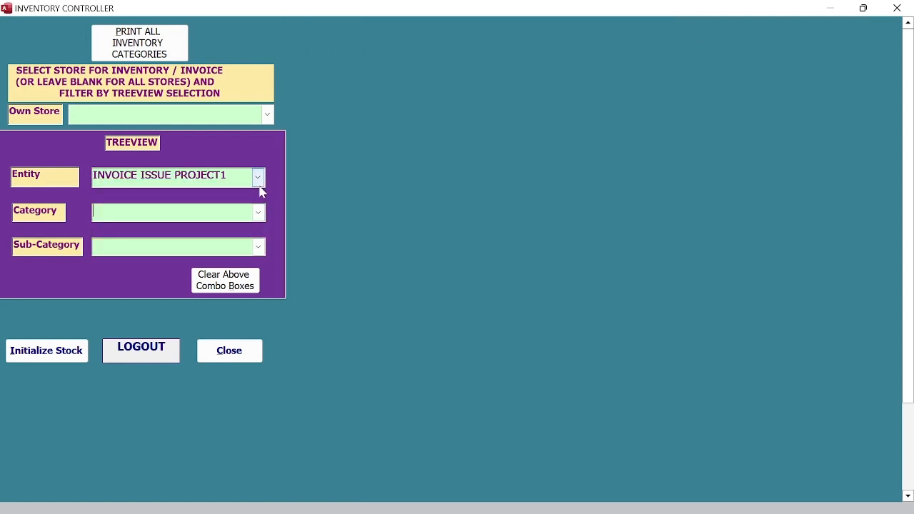
{"action": "left_click", "coordinate": [258, 213]}
{"action": "left_click", "coordinate": [255, 233]}
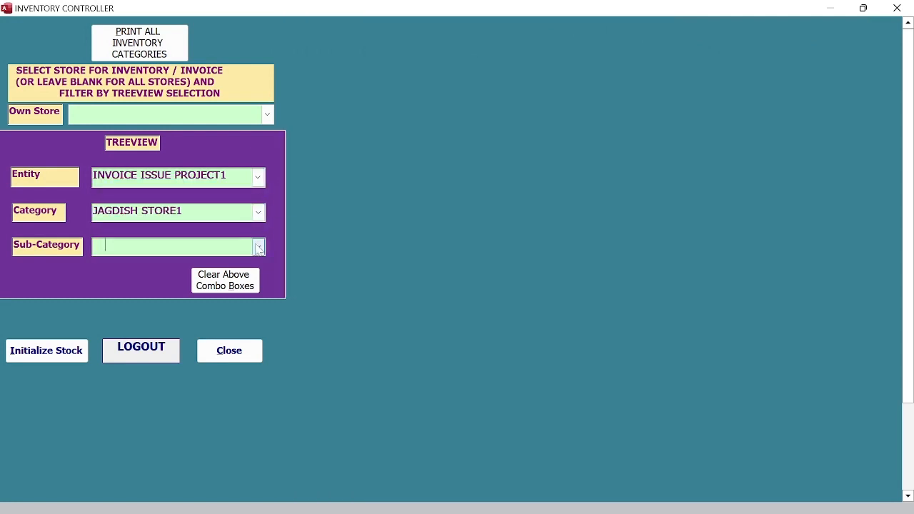
{"action": "left_click", "coordinate": [259, 248]}
{"action": "left_click", "coordinate": [257, 264]}
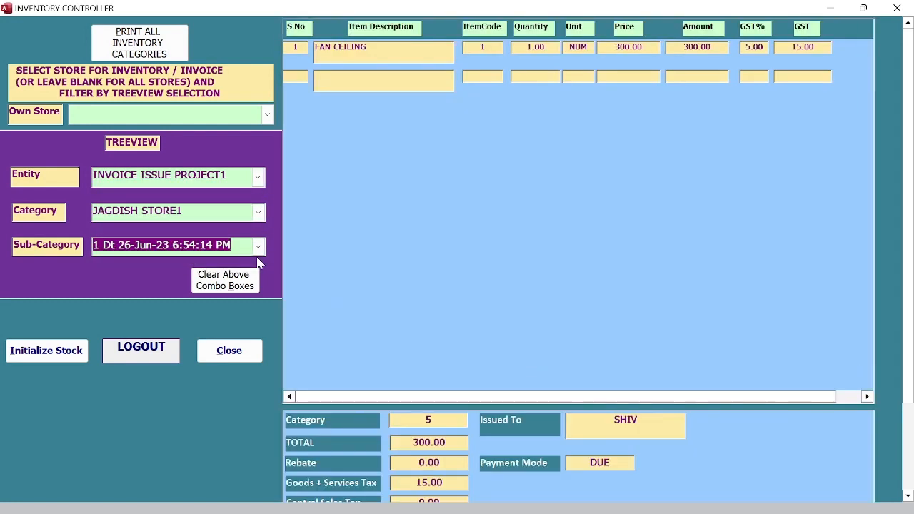
{"action": "left_click", "coordinate": [268, 115]}
{"action": "left_click", "coordinate": [268, 146]}
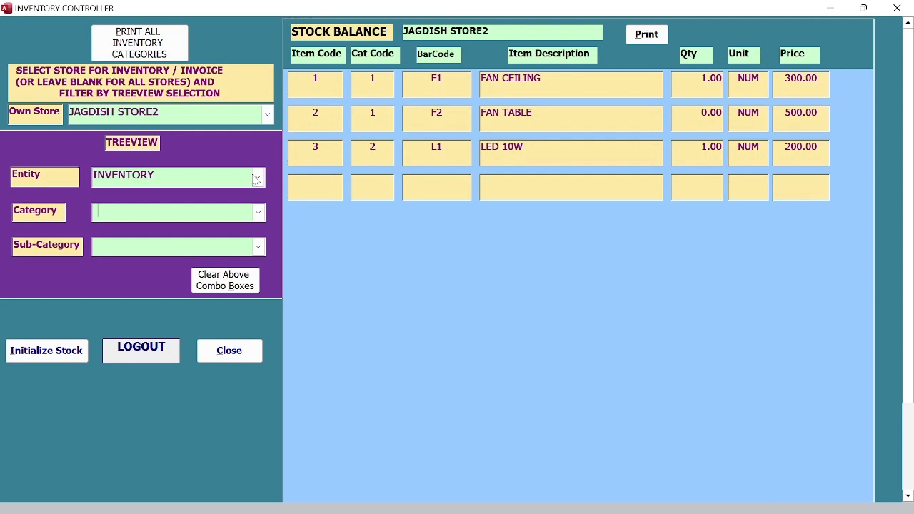
Step: Filter to ELEC and FANS, then preview and close the printed stock balance report
{"action": "left_click", "coordinate": [258, 213]}
{"action": "left_click", "coordinate": [255, 229]}
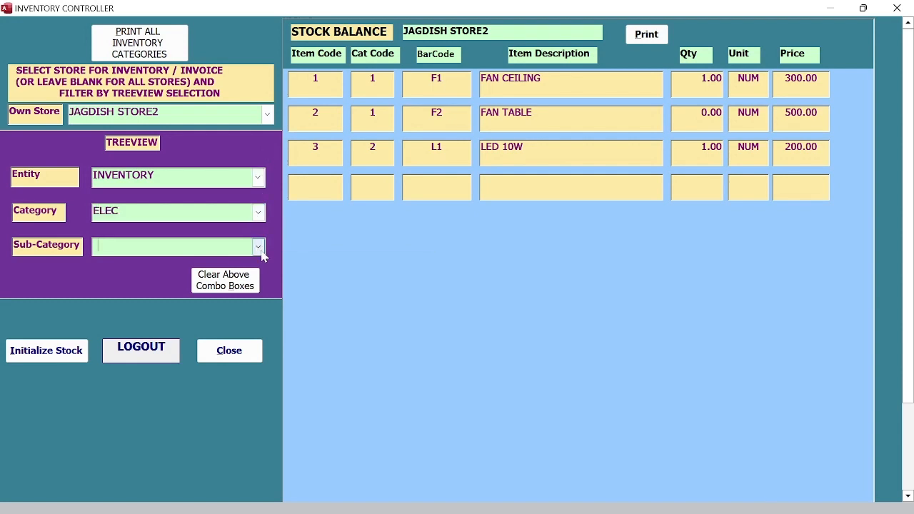
{"action": "left_click", "coordinate": [258, 247]}
{"action": "left_click", "coordinate": [263, 264]}
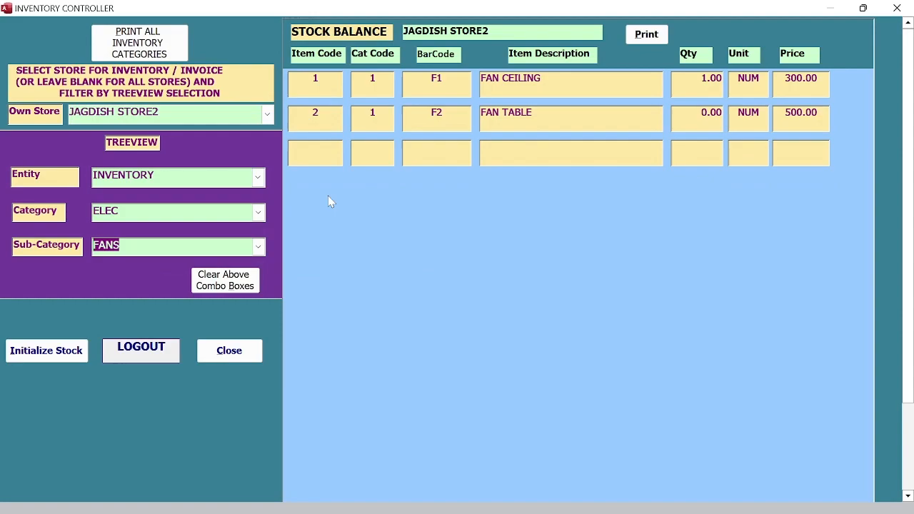
{"action": "left_click", "coordinate": [644, 36]}
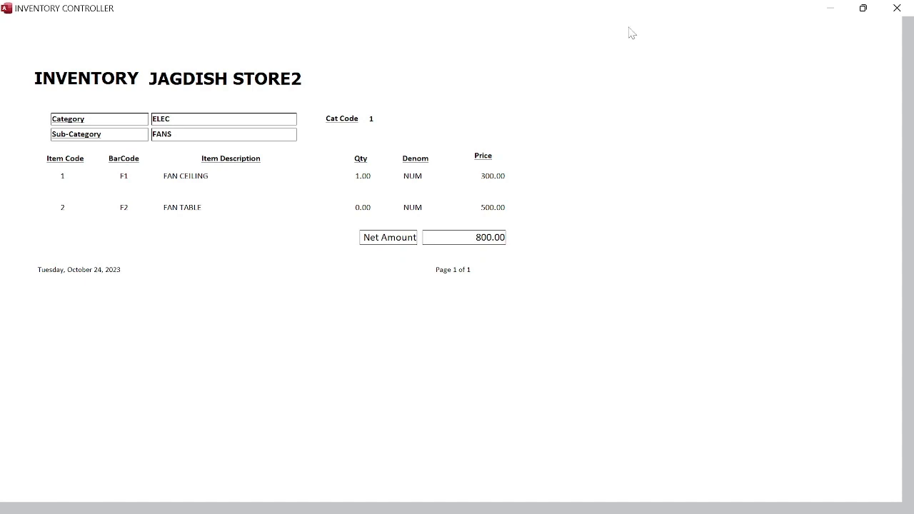
{"action": "right_click", "coordinate": [570, 35]}
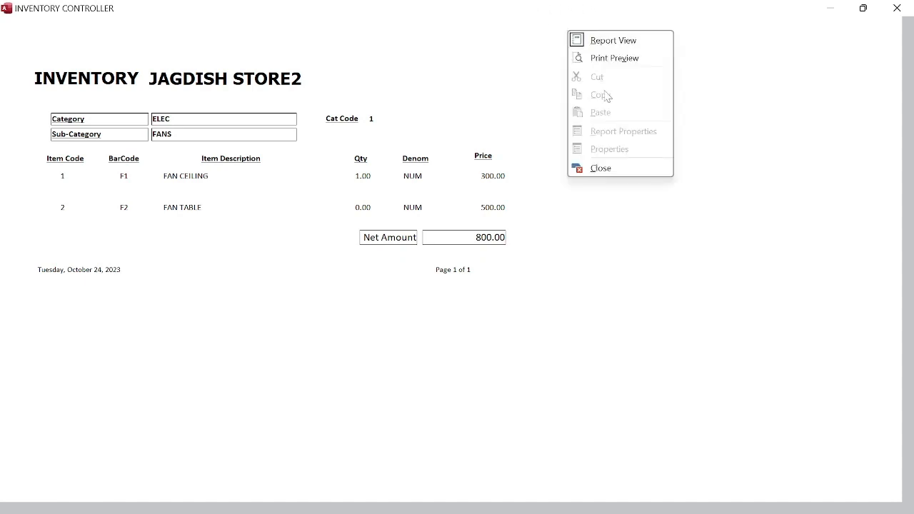
{"action": "left_click", "coordinate": [630, 166]}
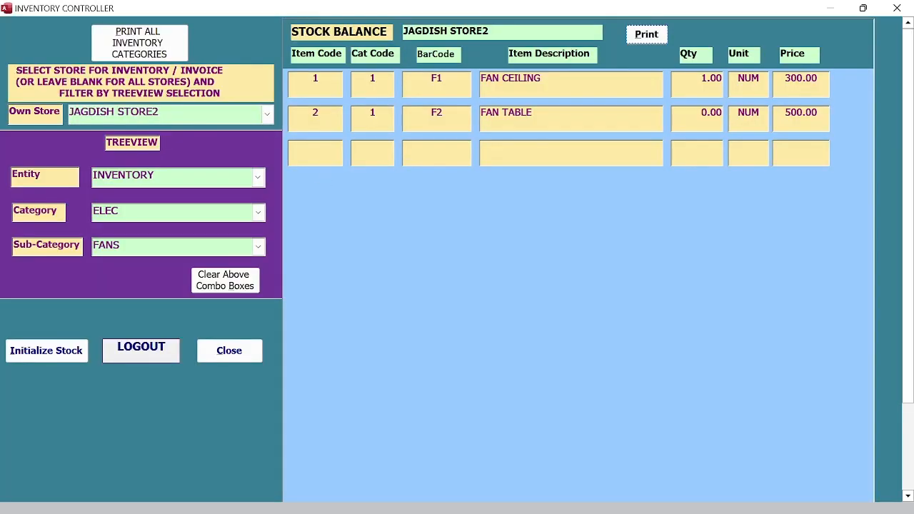
Step: Clear the Own Store value so the stock balance covers all stores
{"action": "left_click", "coordinate": [36, 114]}
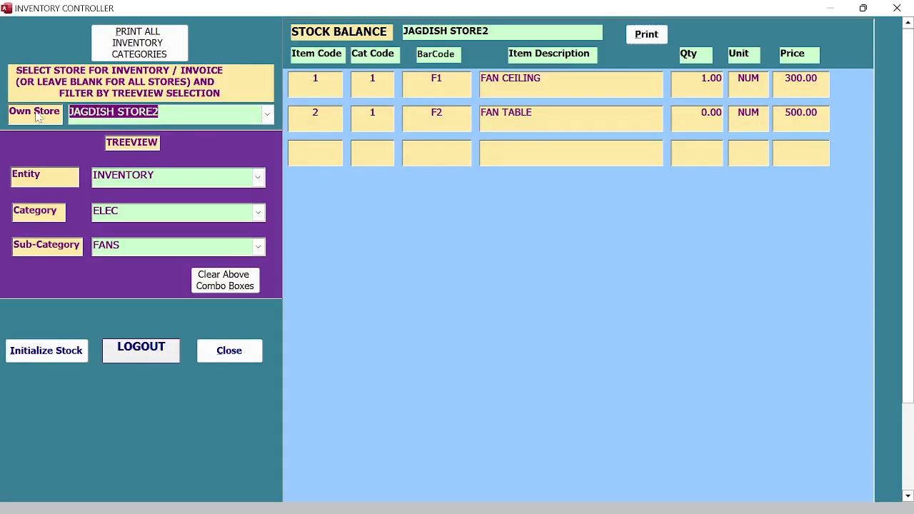
{"action": "key", "text": "Delete"}
{"action": "key", "text": "Tab"}
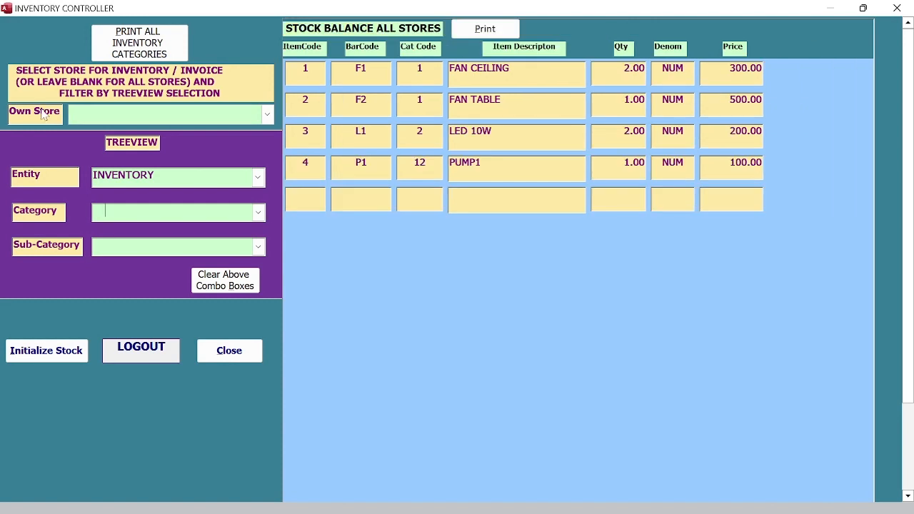
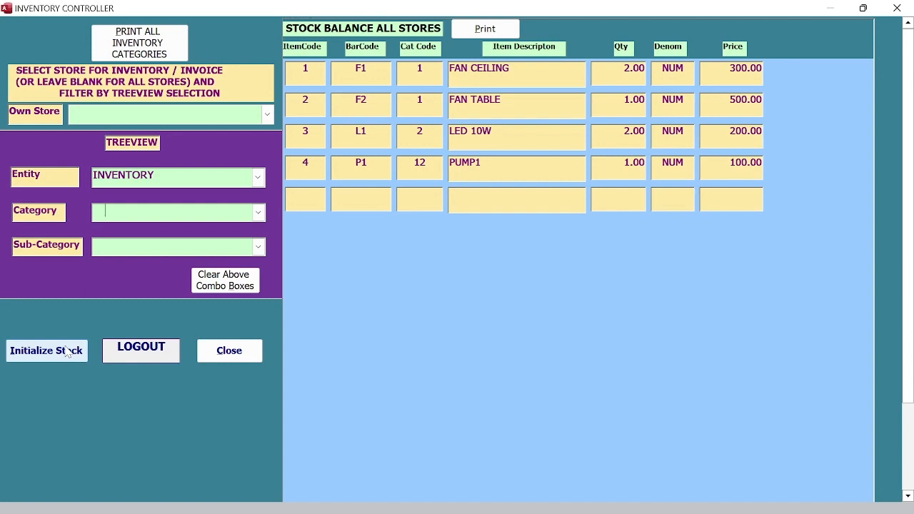
Step: Attempt Initialize Stock, dismiss the store-required warning, and select the first own store
{"action": "left_click", "coordinate": [68, 352]}
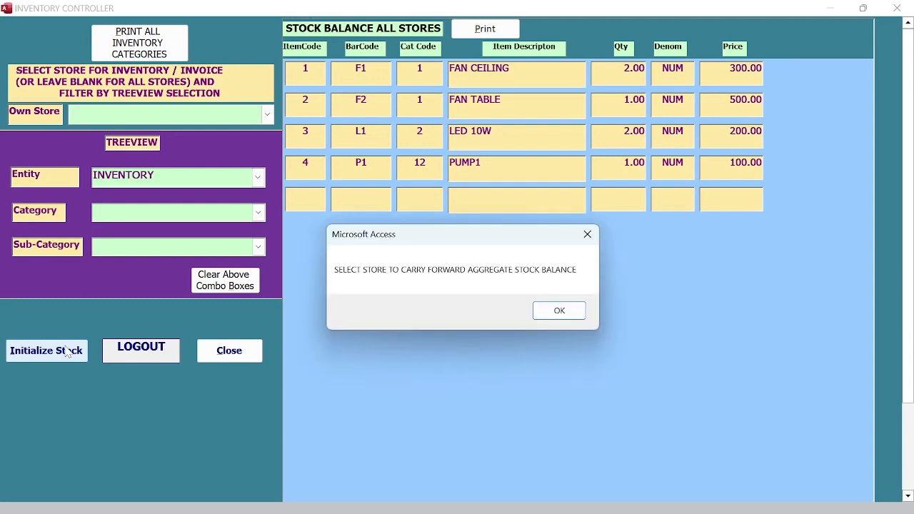
{"action": "left_click", "coordinate": [572, 316]}
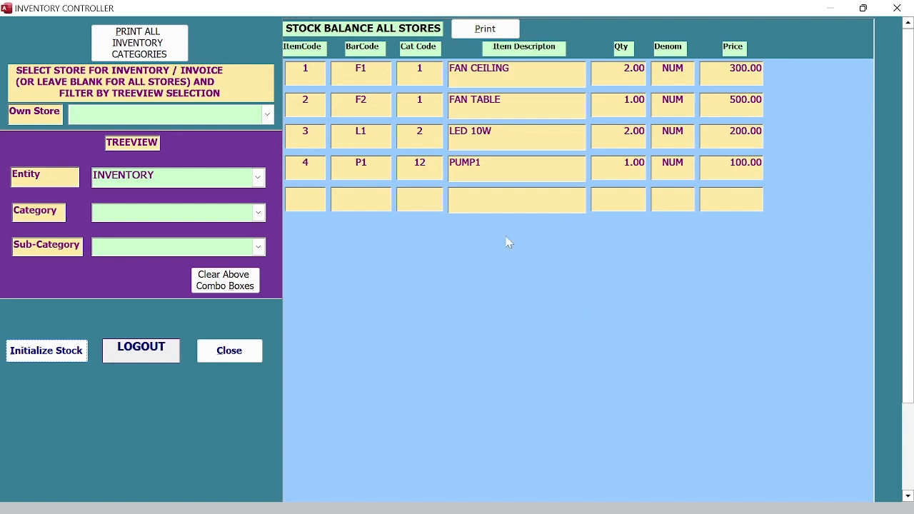
{"action": "left_click", "coordinate": [267, 115]}
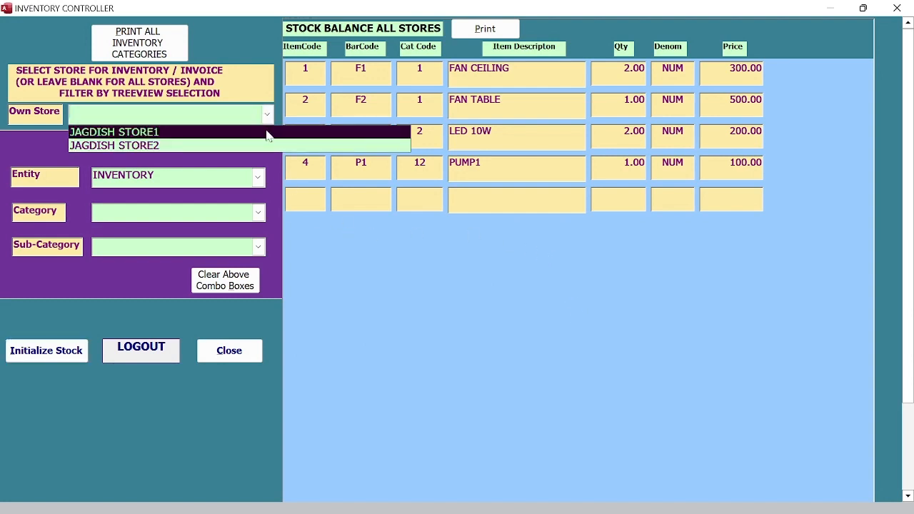
{"action": "left_click", "coordinate": [267, 134]}
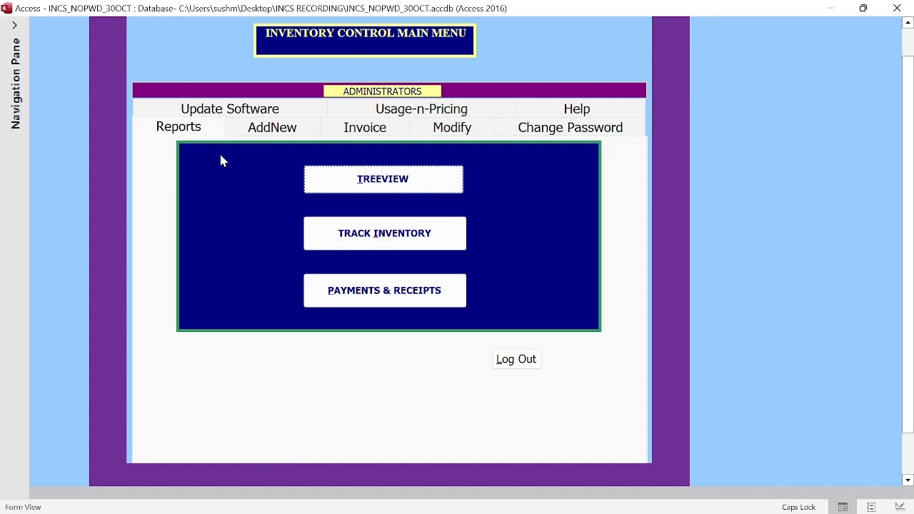
Step: Open the treeview stock balance and show JAGDISH STORE2
{"action": "left_click", "coordinate": [377, 181]}
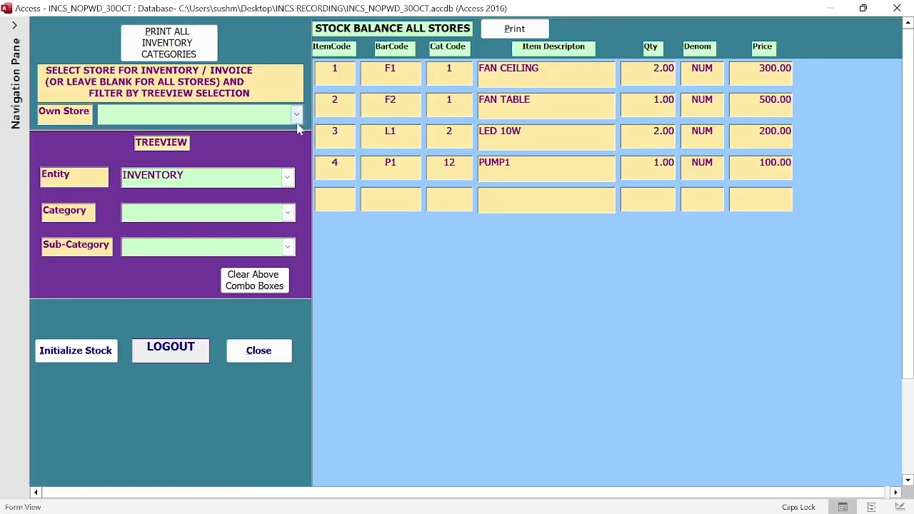
{"action": "left_click", "coordinate": [296, 114]}
{"action": "left_click", "coordinate": [256, 147]}
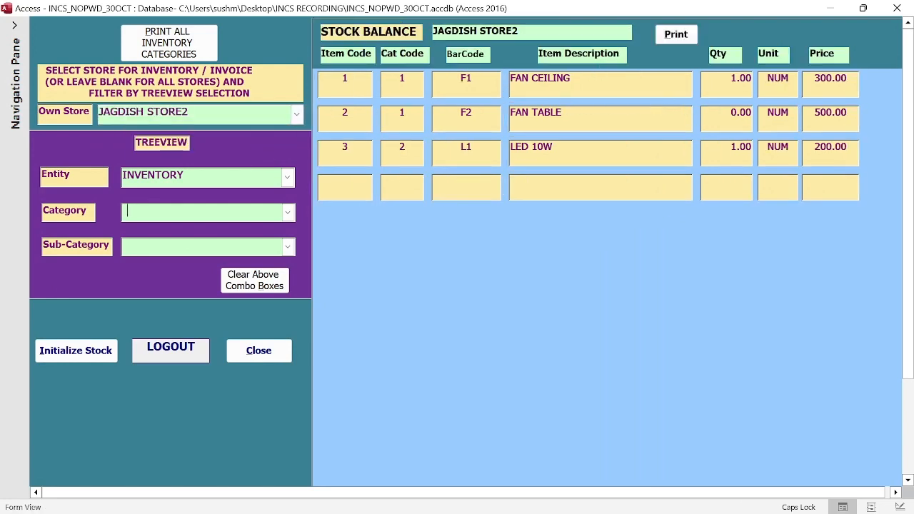
Step: Filter the stock balance to items whose Qty equals 0
{"action": "right_click", "coordinate": [707, 90]}
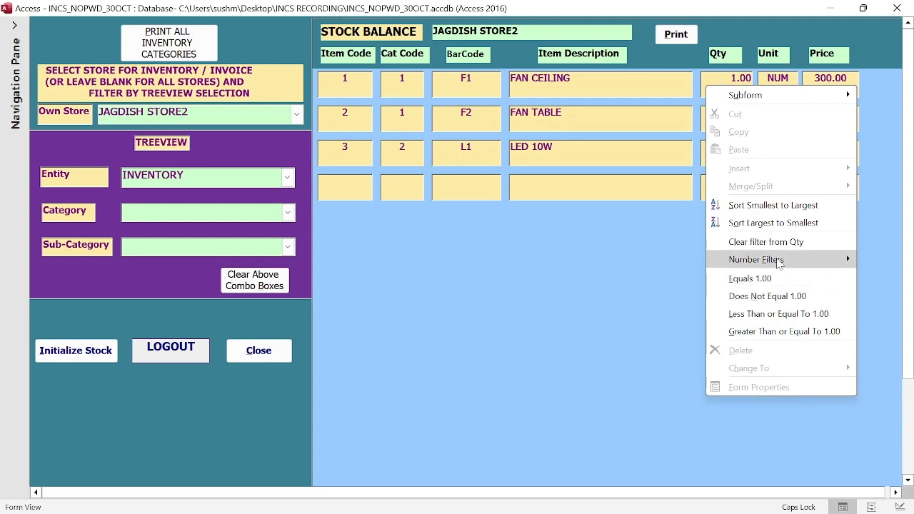
{"action": "mouse_move", "coordinate": [779, 262]}
{"action": "left_click", "coordinate": [696, 260]}
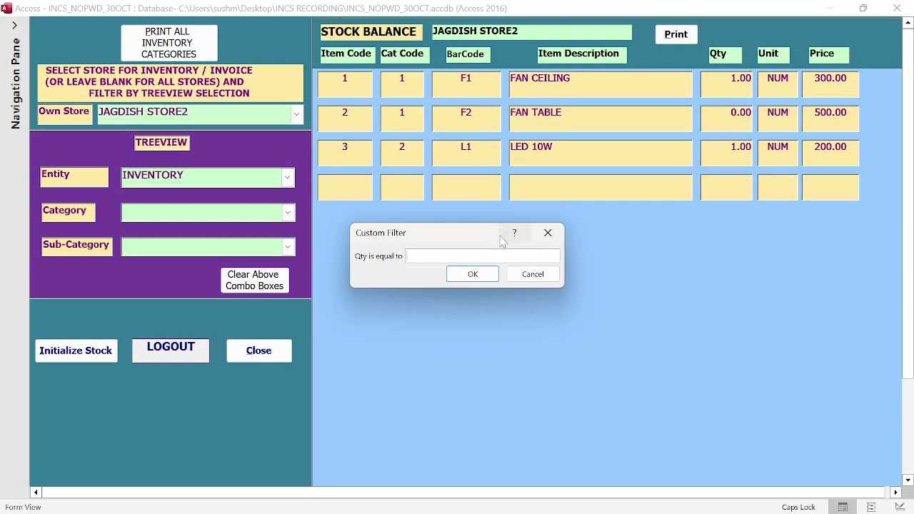
{"action": "left_click", "coordinate": [471, 275]}
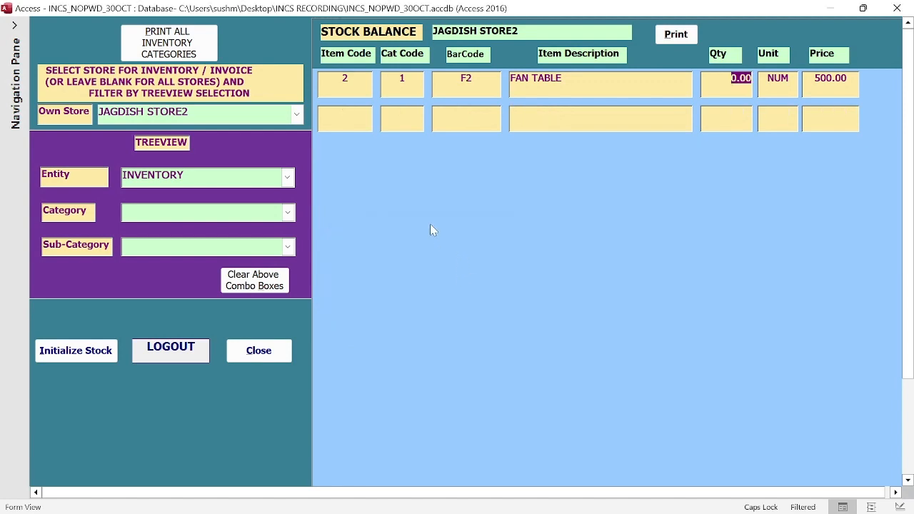
Step: Print the filtered balance as a report and export it to RTF, replacing InventoryByStore.rtf
{"action": "left_click", "coordinate": [663, 39]}
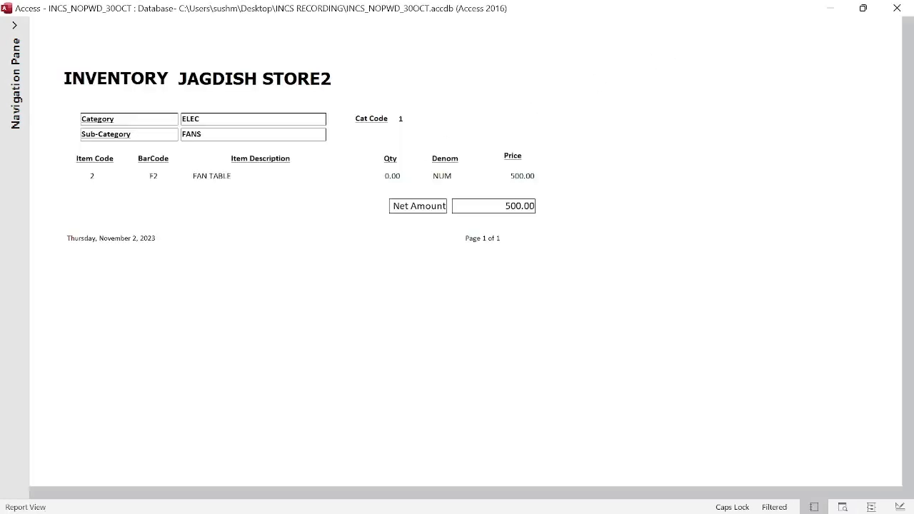
{"action": "left_click", "coordinate": [487, 129]}
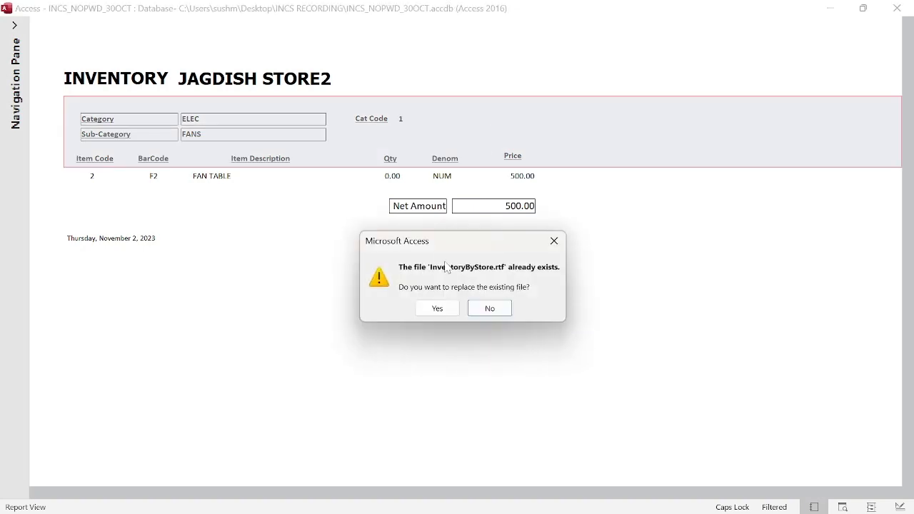
{"action": "left_click", "coordinate": [437, 308]}
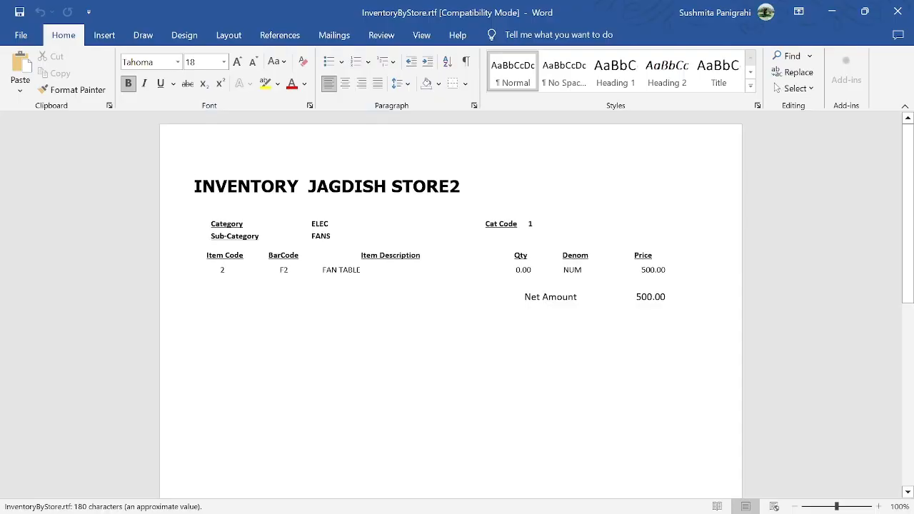
Step: Close the exported InventoryByStore.rtf document in Word
{"action": "left_click", "coordinate": [898, 10]}
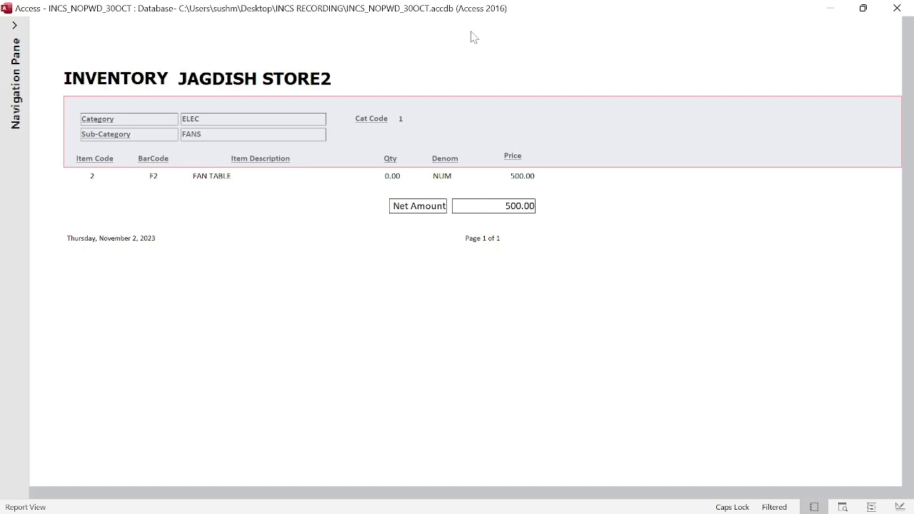
Step: Close the inventory report and stock balance form, then start adding a new category
{"action": "key", "text": "ctrl+w"}
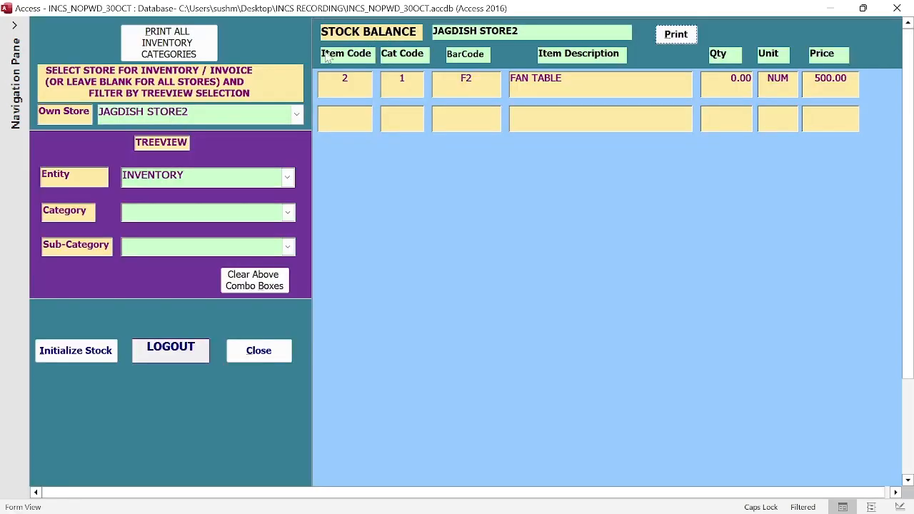
{"action": "left_click", "coordinate": [259, 350]}
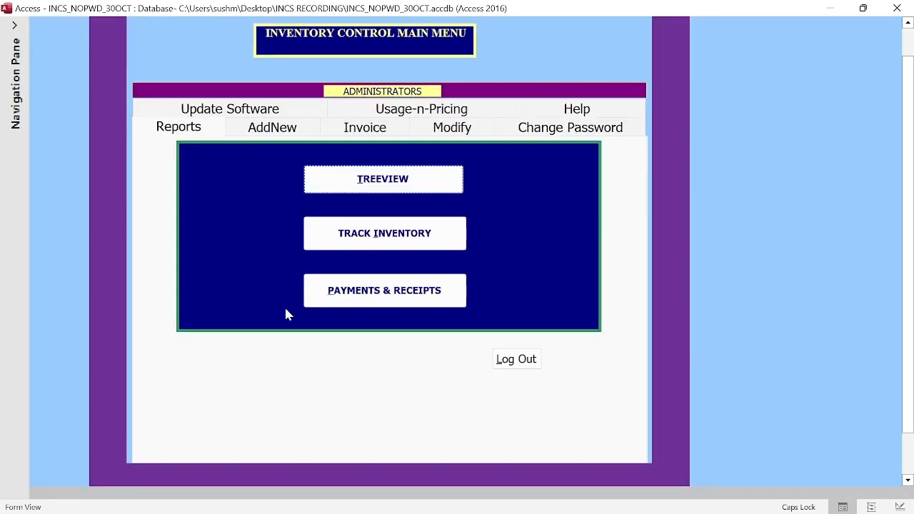
{"action": "left_click", "coordinate": [264, 130]}
{"action": "left_click", "coordinate": [386, 263]}
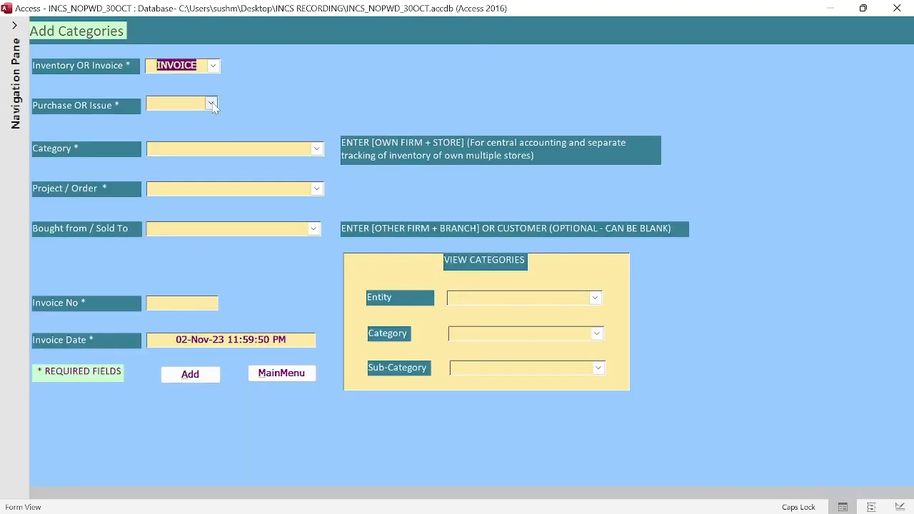
Step: Set up a PURCHASE category for the second store with project TEMP1 and try adding it
{"action": "left_click", "coordinate": [210, 103]}
{"action": "left_click", "coordinate": [194, 122]}
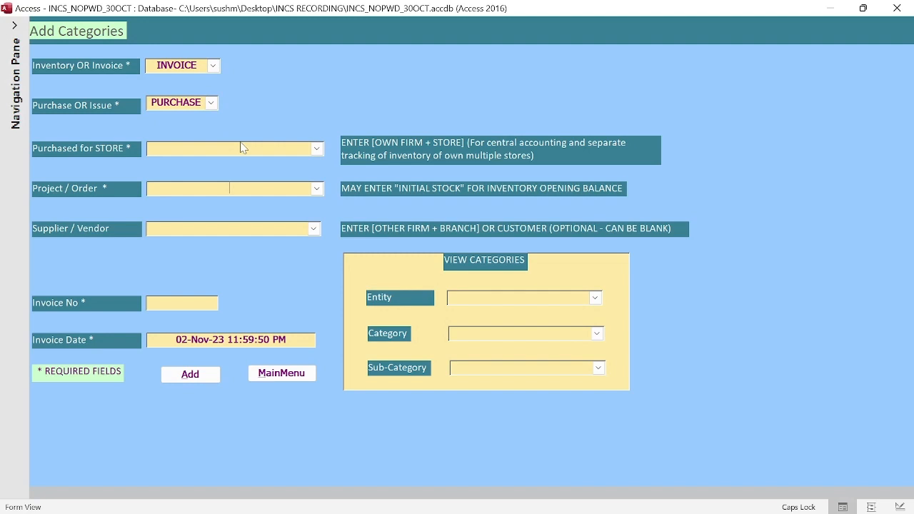
{"action": "left_click", "coordinate": [317, 148]}
{"action": "left_click", "coordinate": [265, 175]}
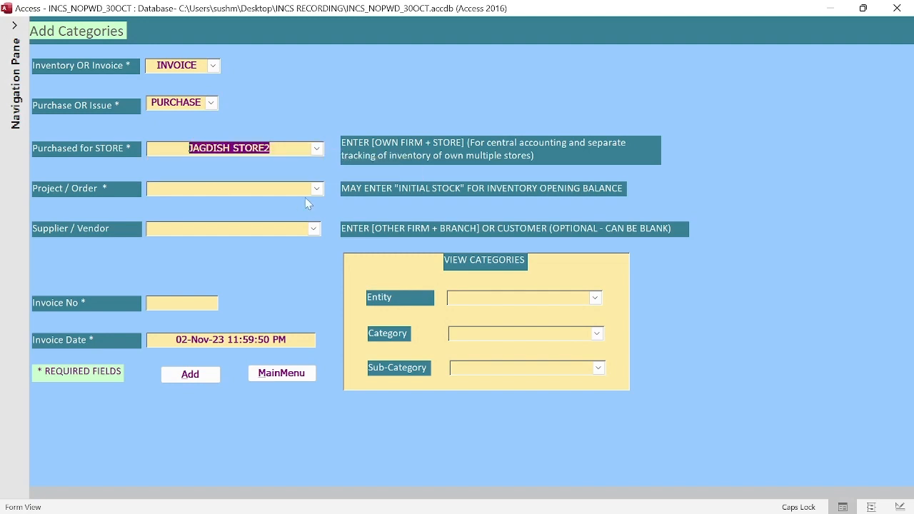
{"action": "type", "text": "TEMP"}
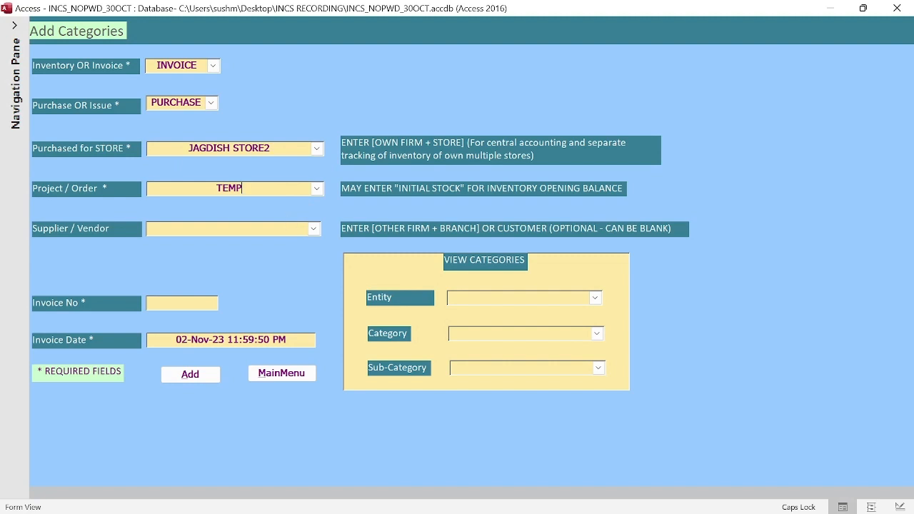
{"action": "type", "text": "1"}
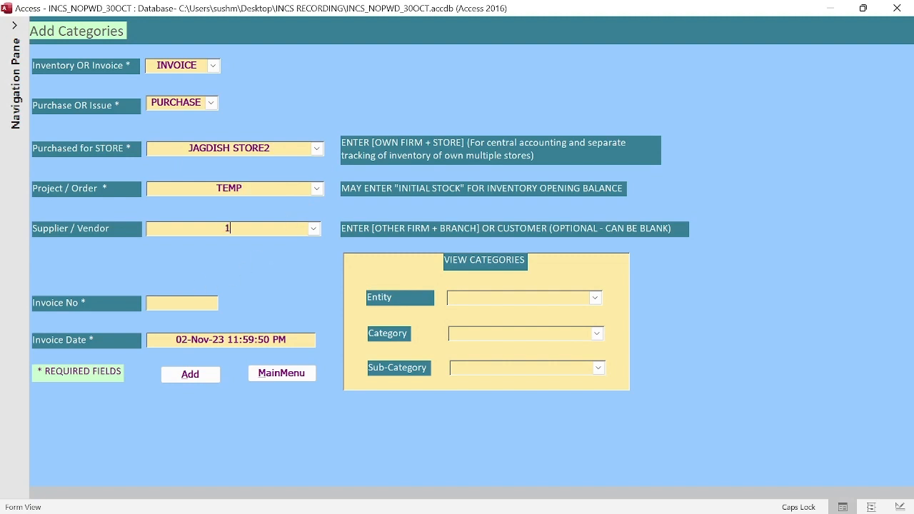
{"action": "left_click", "coordinate": [199, 377]}
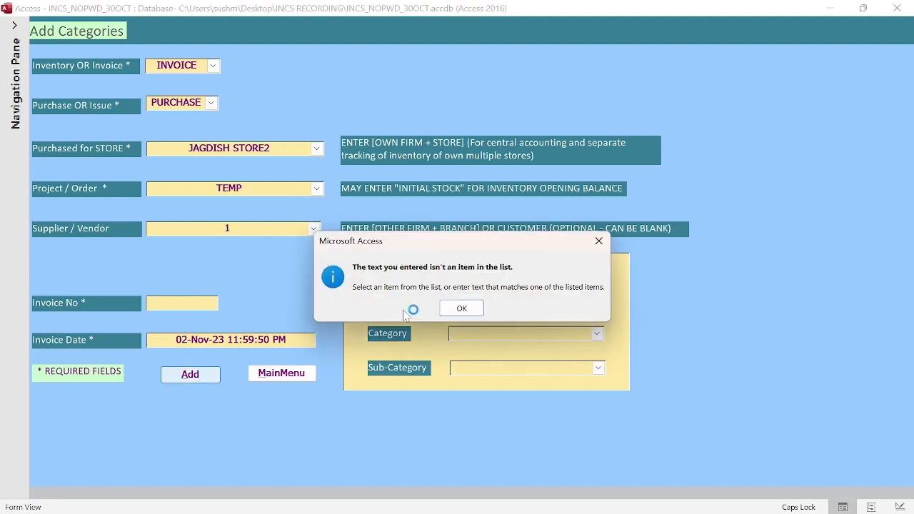
Step: Fix the invalid entry, enter invoice number 1, and create the category as code 14
{"action": "left_click", "coordinate": [462, 309]}
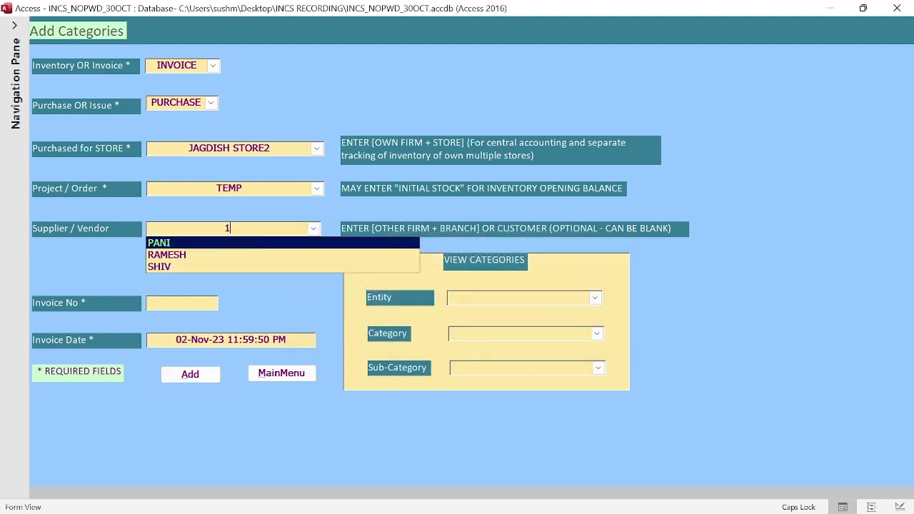
{"action": "key", "text": "BackSpace"}
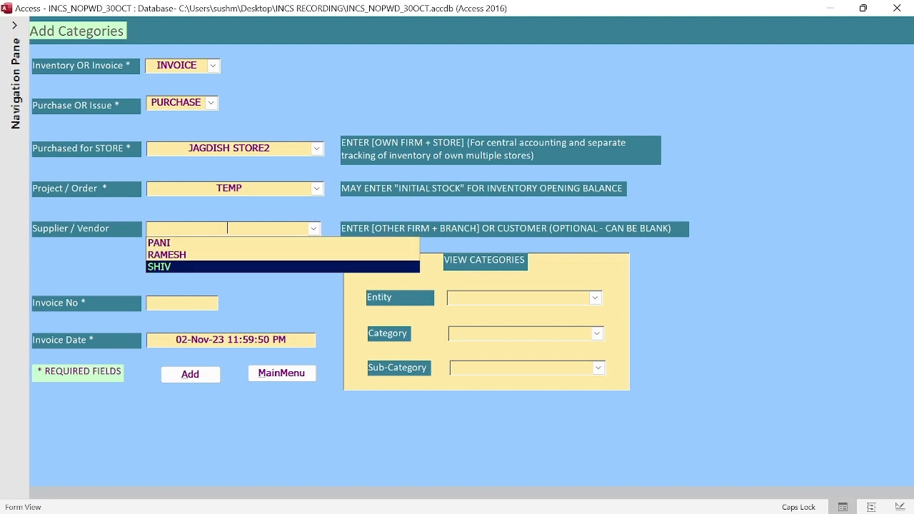
{"action": "left_click", "coordinate": [200, 301]}
{"action": "type", "text": "1"}
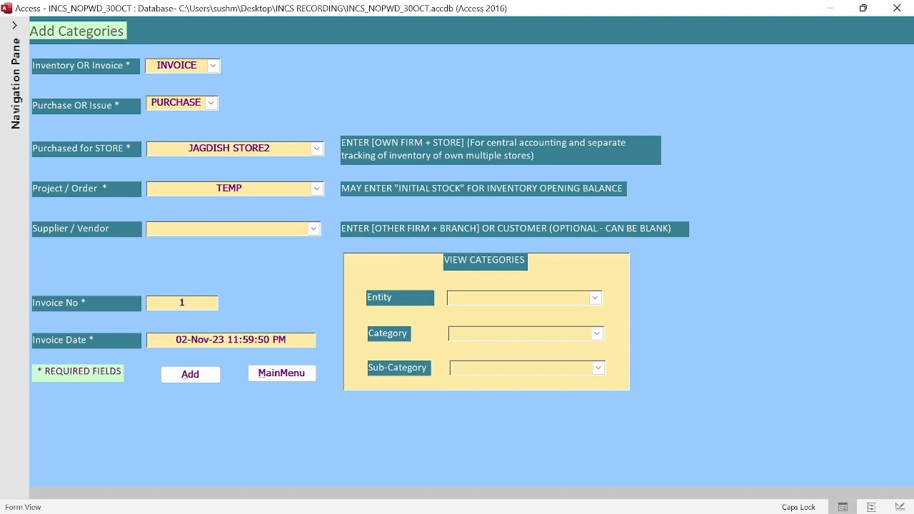
{"action": "left_click", "coordinate": [199, 379]}
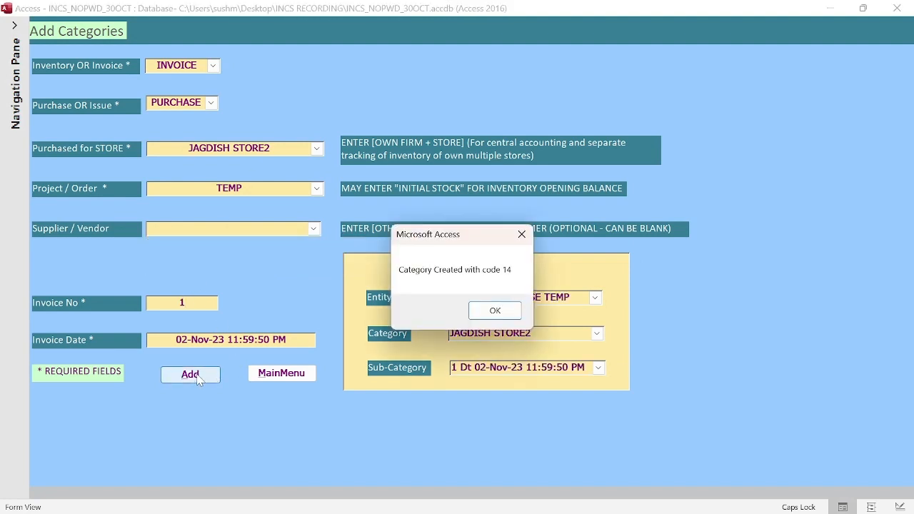
{"action": "left_click", "coordinate": [498, 311]}
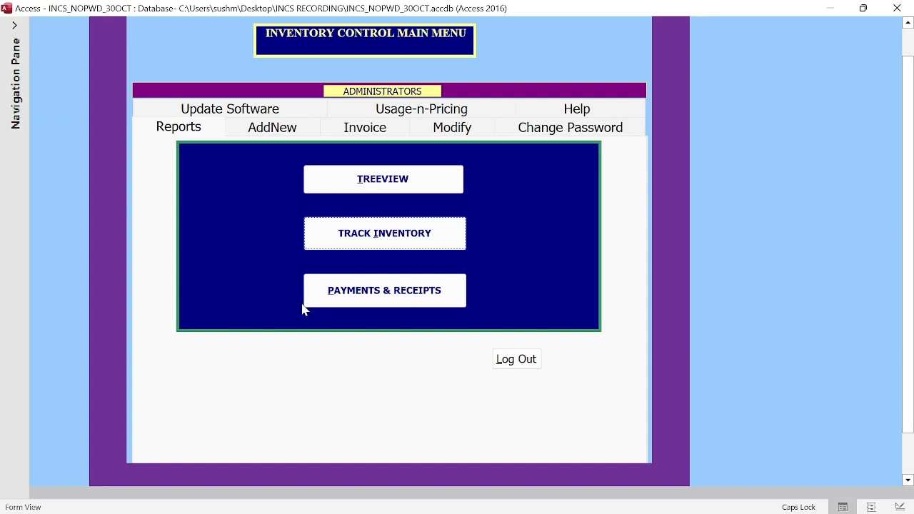
Step: Open inventory tracking, clear Project/Order, and preview the net and detailed transaction reports
{"action": "left_click", "coordinate": [391, 233]}
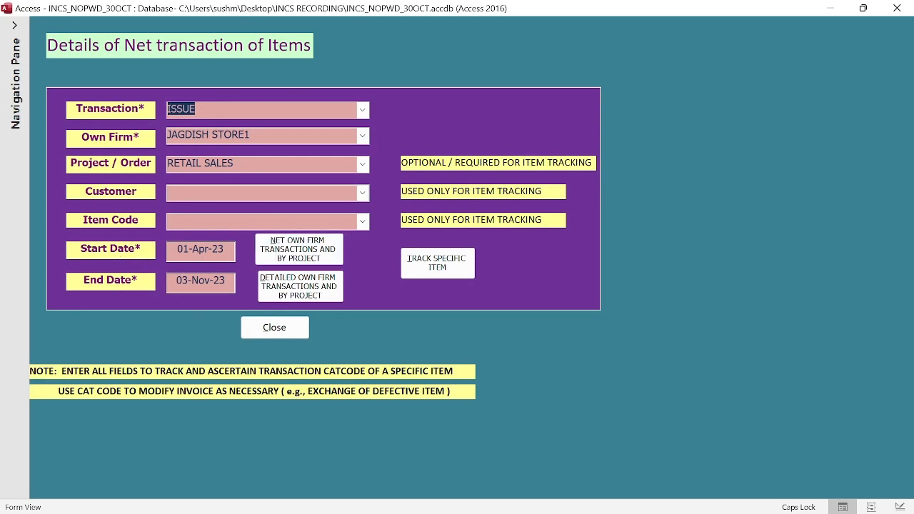
{"action": "left_click_drag", "start_coordinate": [235, 163], "coordinate": [116, 161]}
{"action": "key", "text": "Delete"}
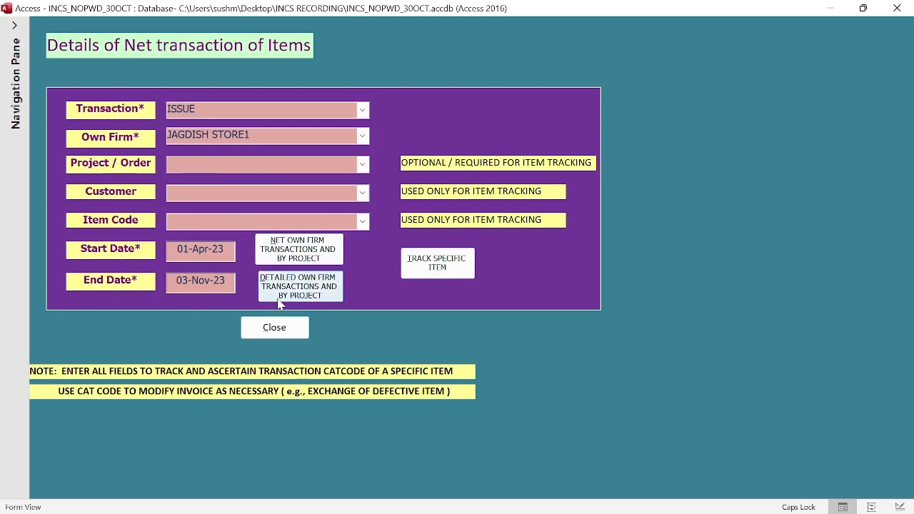
{"action": "left_click", "coordinate": [291, 249]}
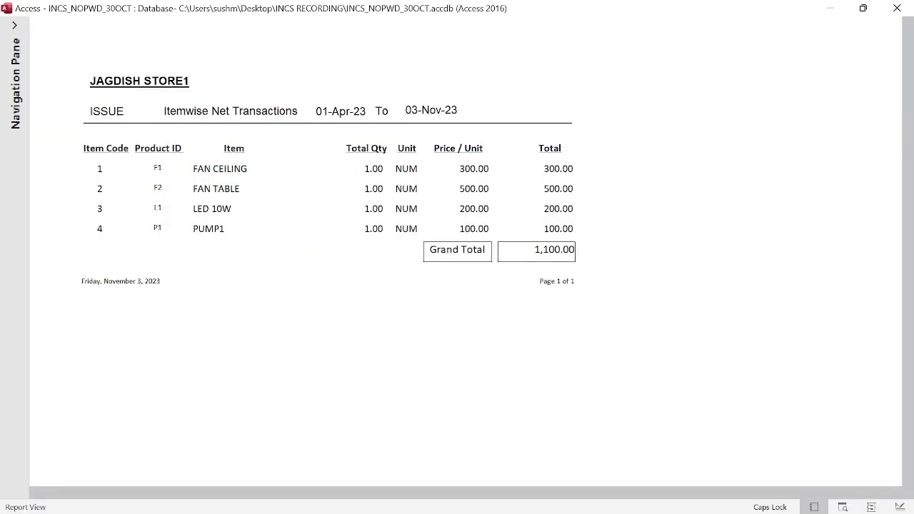
{"action": "key", "text": "ctrl+w"}
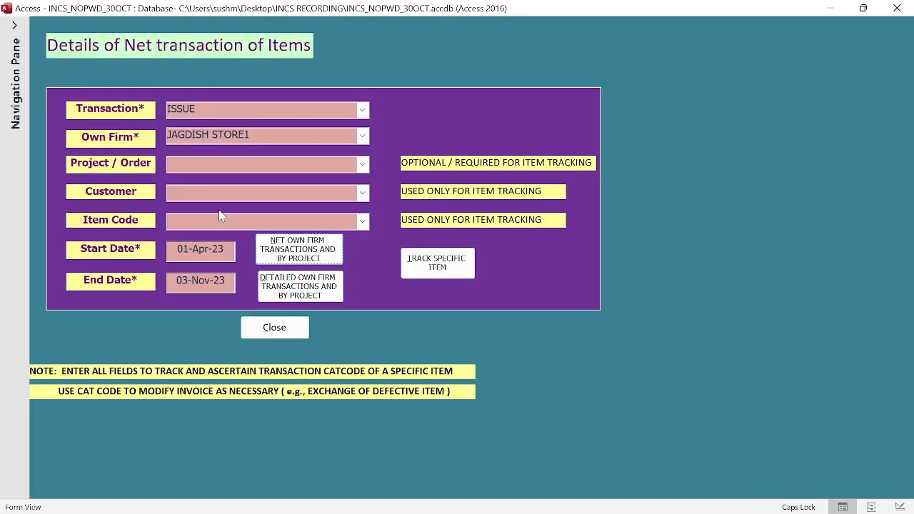
{"action": "left_click", "coordinate": [300, 280]}
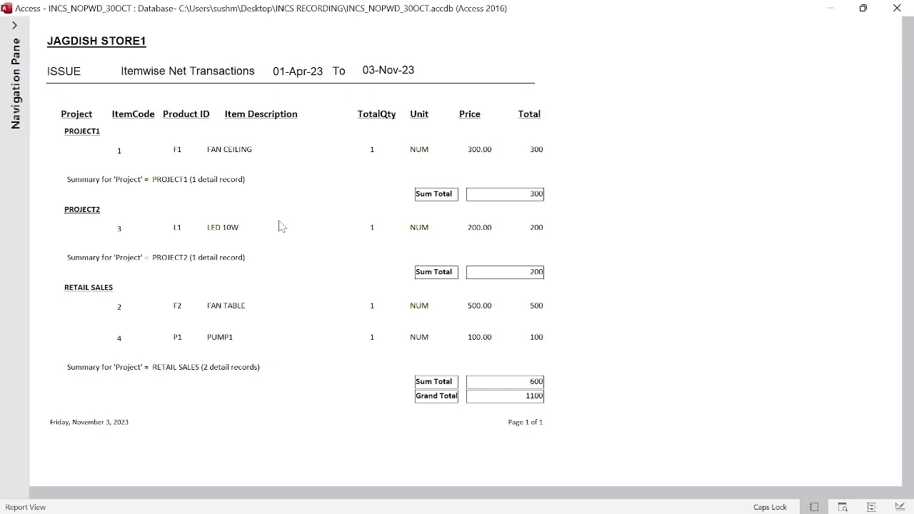
{"action": "key", "text": "ctrl+w"}
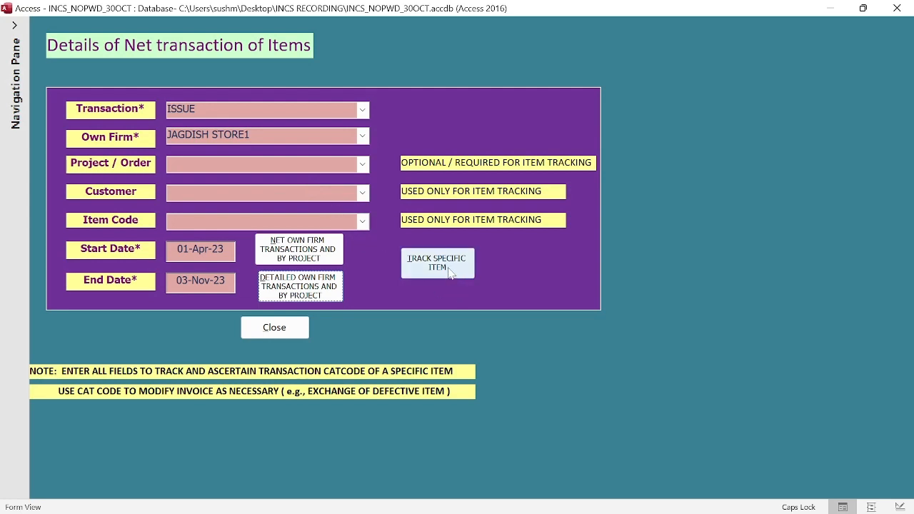
Step: Choose project RETAIL SALES, customer SHIV and item PUMP1
{"action": "left_click", "coordinate": [362, 166]}
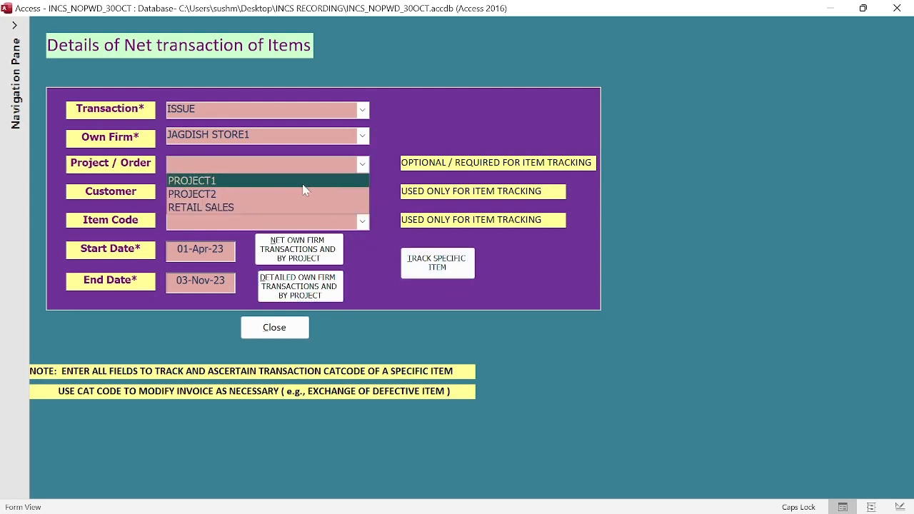
{"action": "left_click", "coordinate": [295, 208]}
{"action": "left_click", "coordinate": [363, 192]}
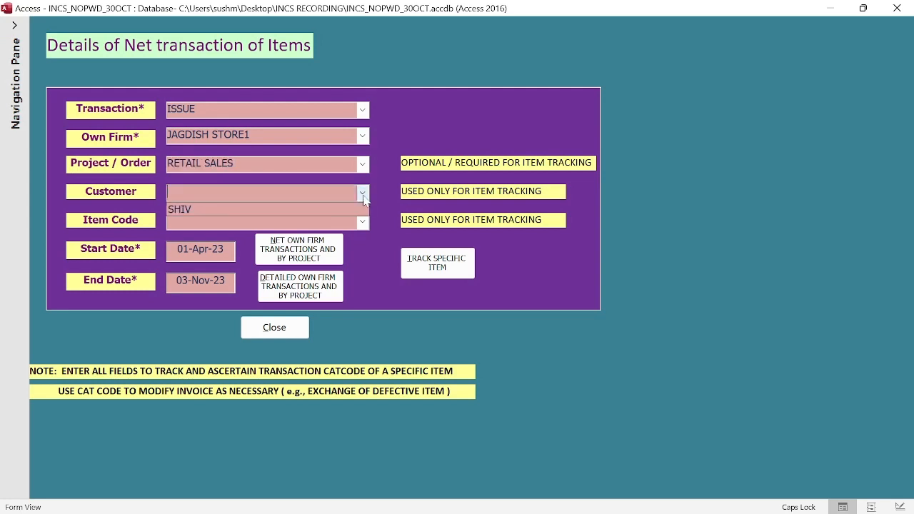
{"action": "left_click", "coordinate": [325, 207]}
{"action": "left_click", "coordinate": [365, 220]}
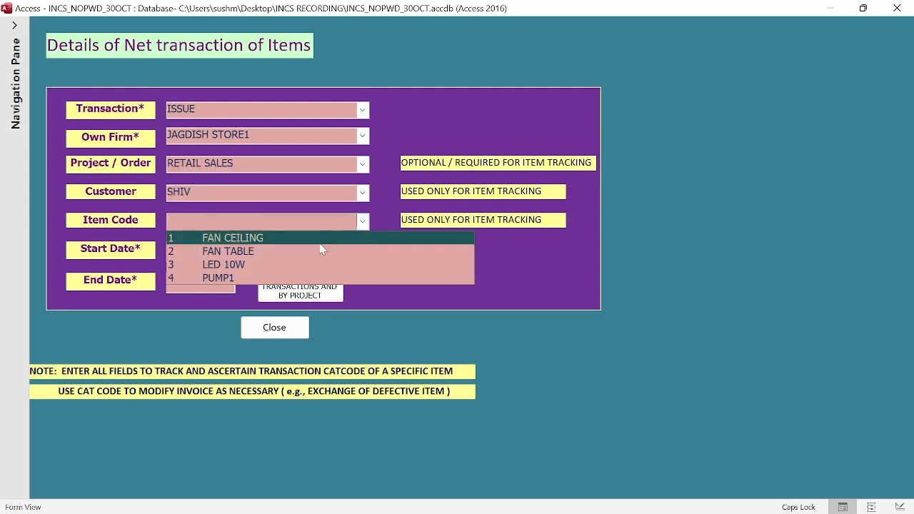
{"action": "left_click", "coordinate": [316, 278]}
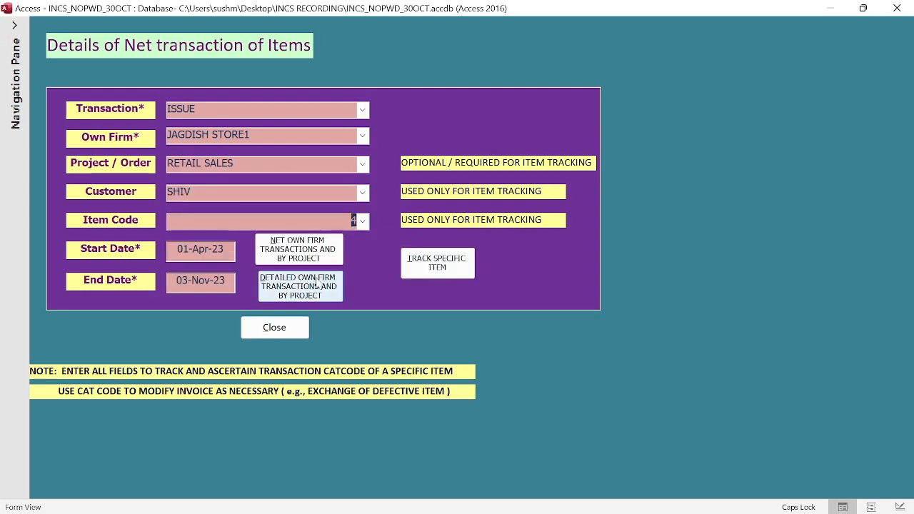
{"action": "left_click", "coordinate": [420, 269]}
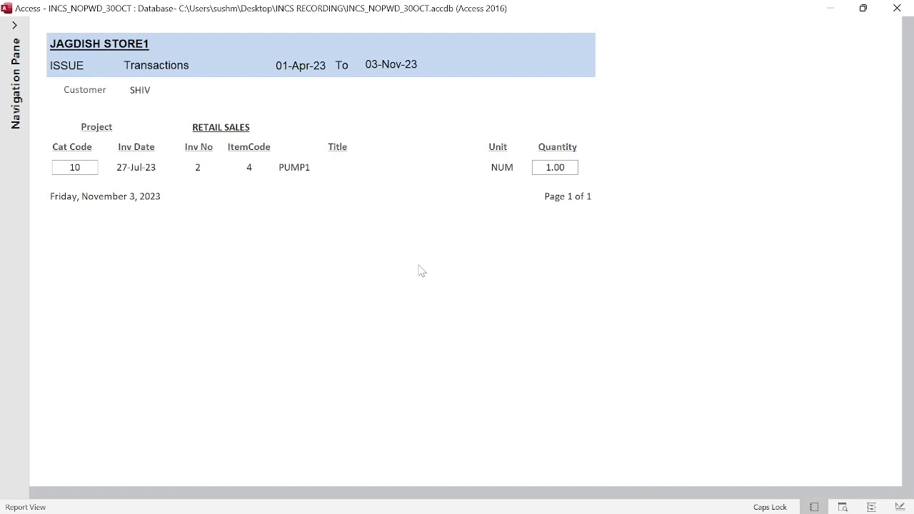
{"action": "double_click", "coordinate": [638, 165]}
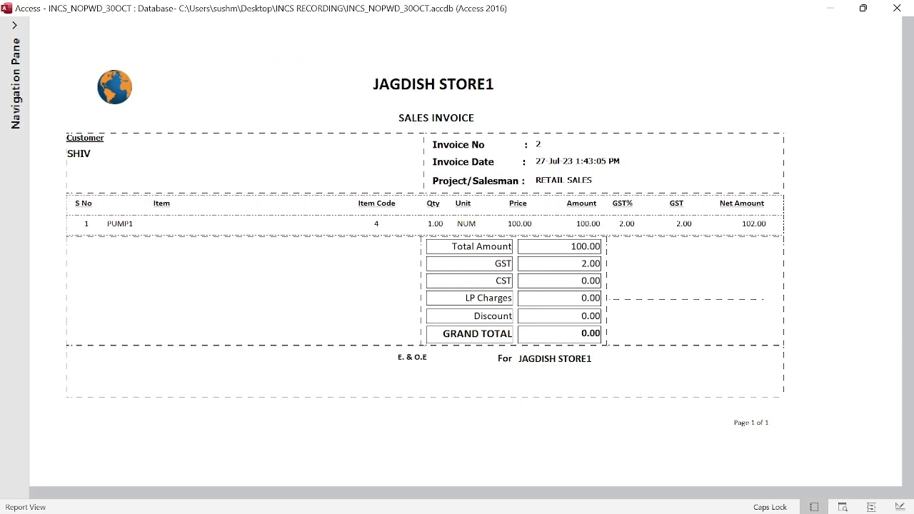
{"action": "key", "text": "Escape"}
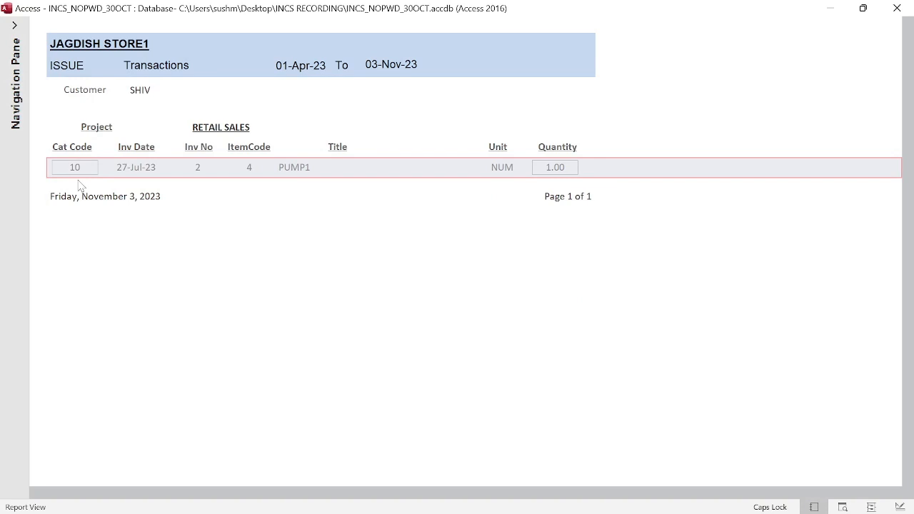
{"action": "key", "text": "ctrl+w"}
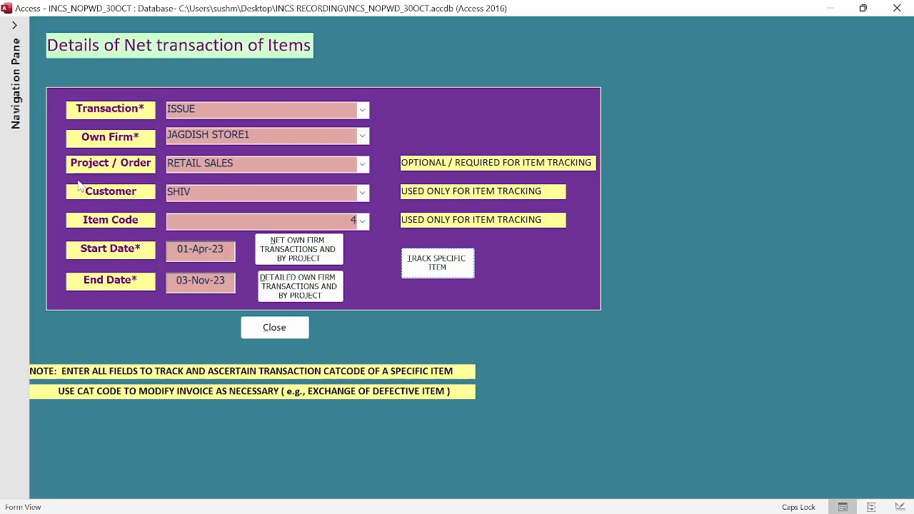
Step: Close the net transaction form and load retail sales invoice 10 in the invoice entry form
{"action": "left_click", "coordinate": [272, 319]}
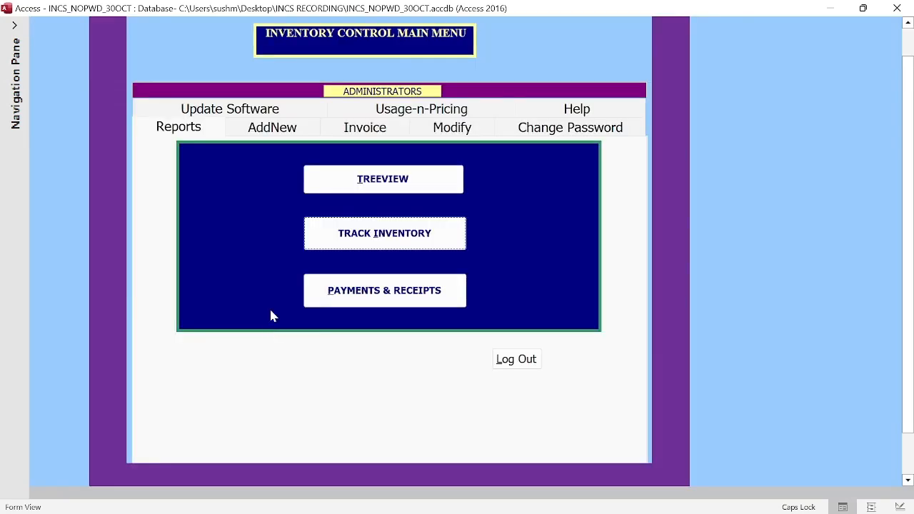
{"action": "left_click", "coordinate": [365, 133]}
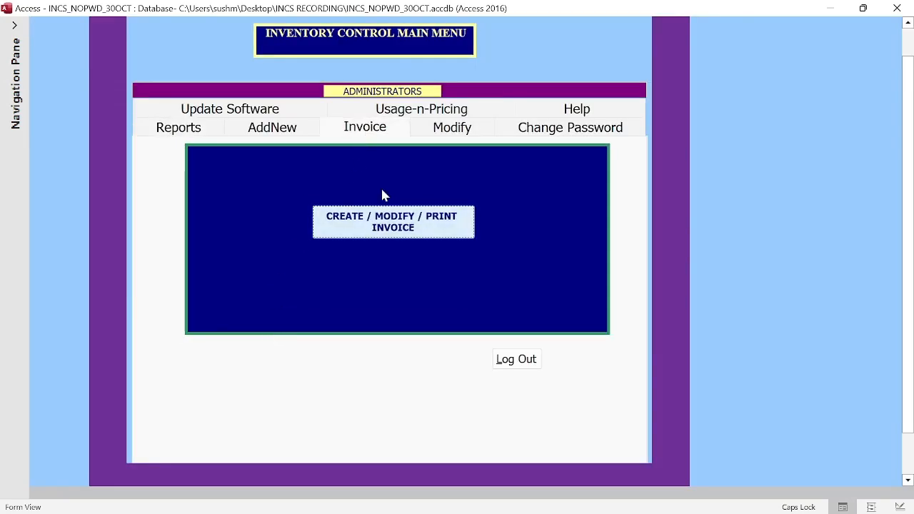
{"action": "left_click", "coordinate": [389, 224]}
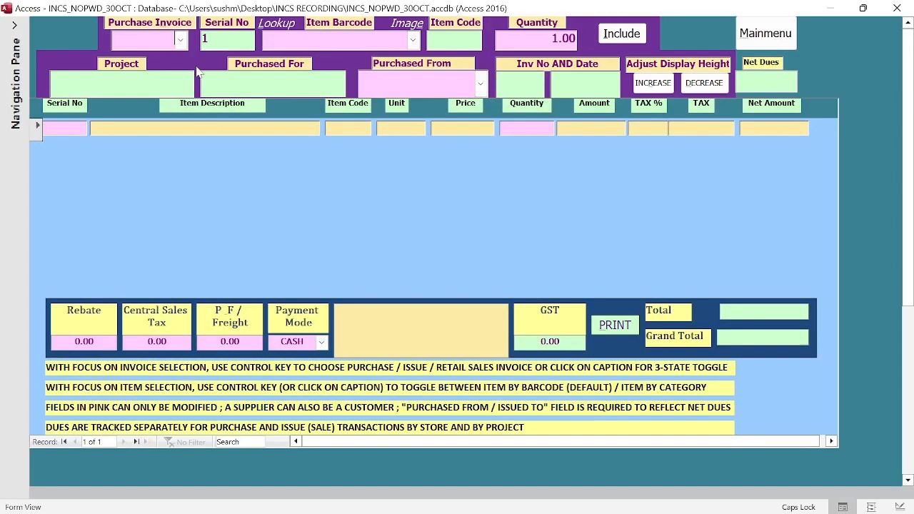
{"action": "left_click", "coordinate": [183, 23]}
{"action": "left_click", "coordinate": [180, 22]}
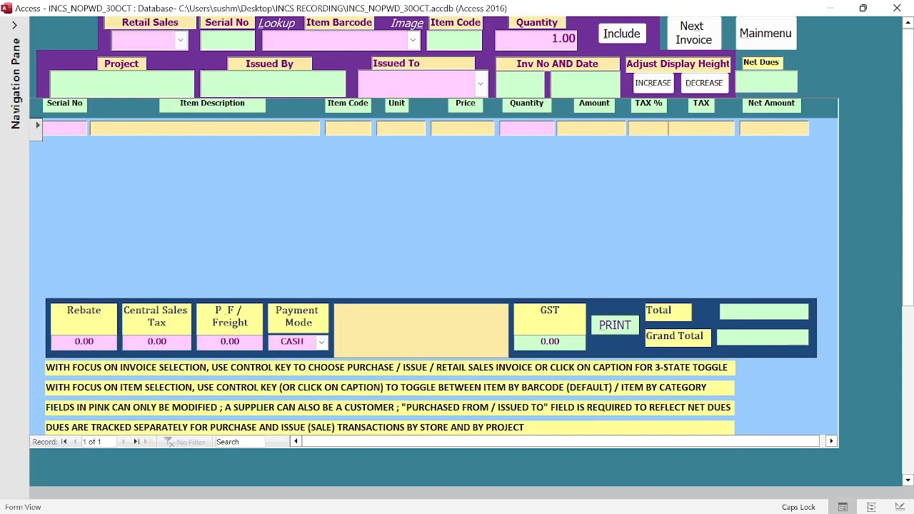
{"action": "left_click", "coordinate": [163, 38]}
{"action": "type", "text": "10"}
{"action": "key", "text": "Return"}
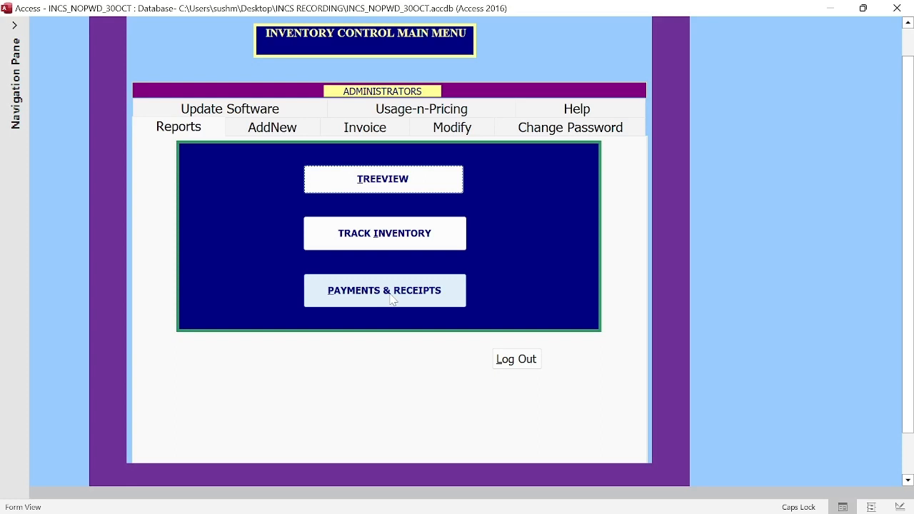
Step: Open Payments & Receipts, clear project and payment mode, pick customer SHIV, and view the report
{"action": "left_click", "coordinate": [392, 300]}
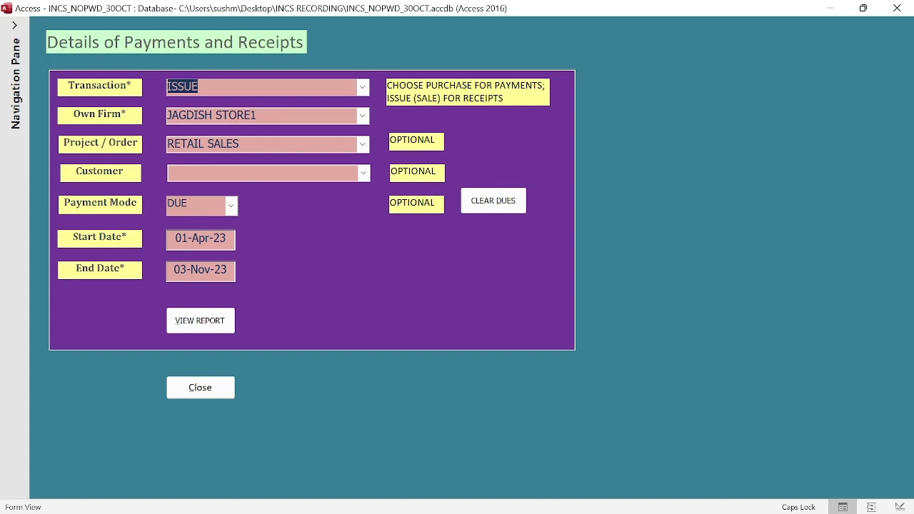
{"action": "left_click_drag", "start_coordinate": [243, 145], "coordinate": [168, 145]}
{"action": "key", "text": "Delete"}
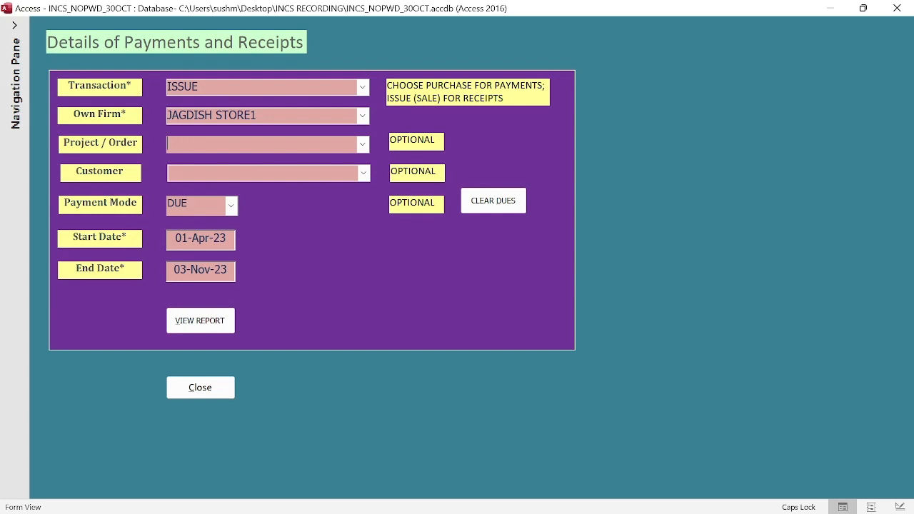
{"action": "left_click_drag", "start_coordinate": [189, 203], "coordinate": [147, 203]}
{"action": "key", "text": "Delete"}
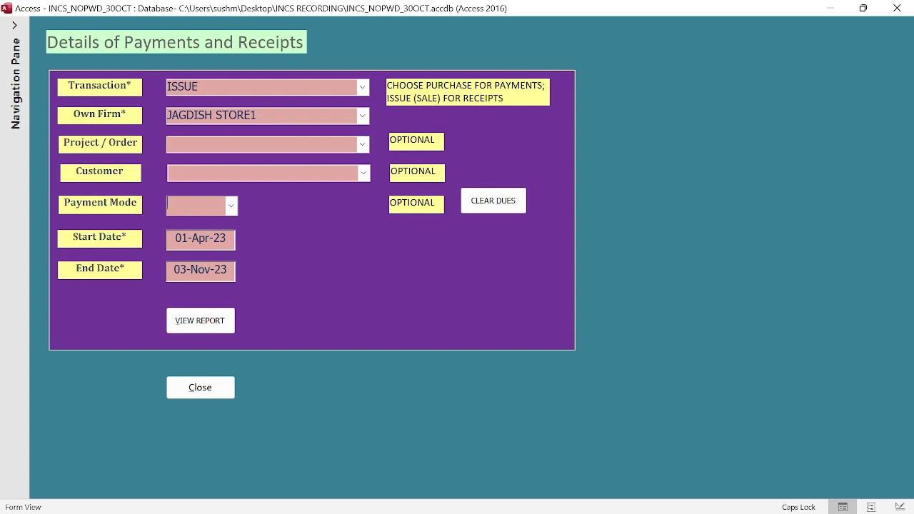
{"action": "left_click", "coordinate": [364, 173]}
{"action": "left_click", "coordinate": [297, 200]}
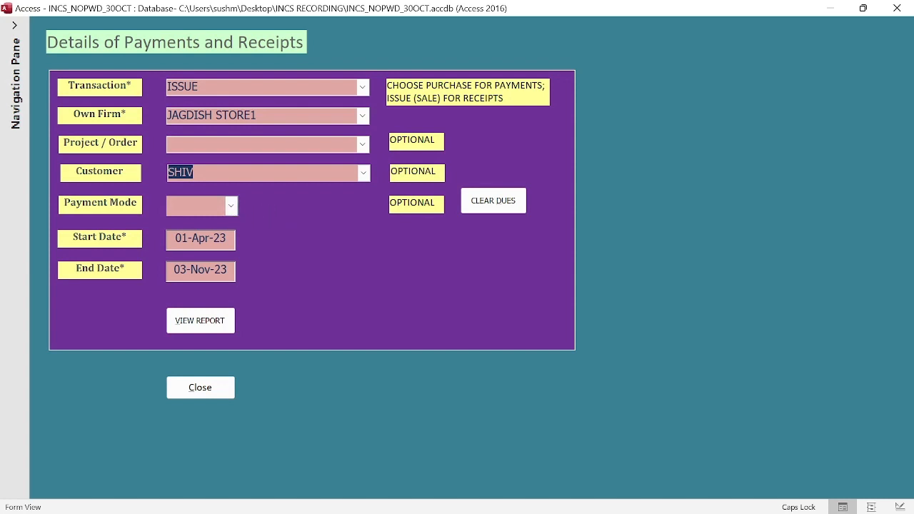
{"action": "left_click", "coordinate": [200, 320]}
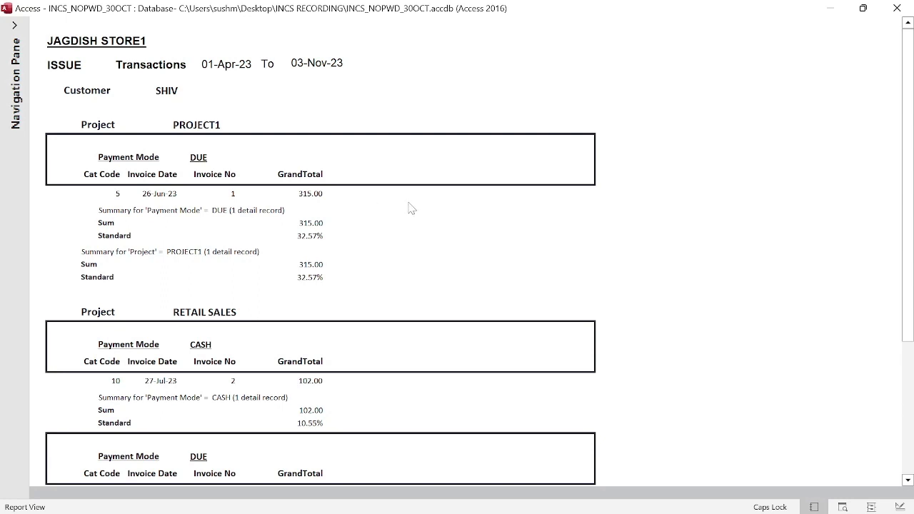
Step: Open sales invoice 1 from the Issue Transactions report twice, then close the report
{"action": "left_click", "coordinate": [82, 202]}
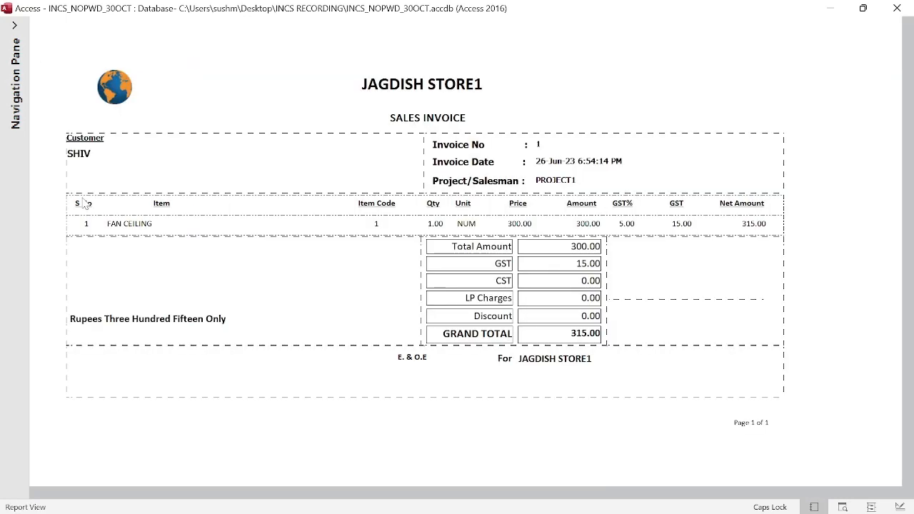
{"action": "key", "text": "Escape"}
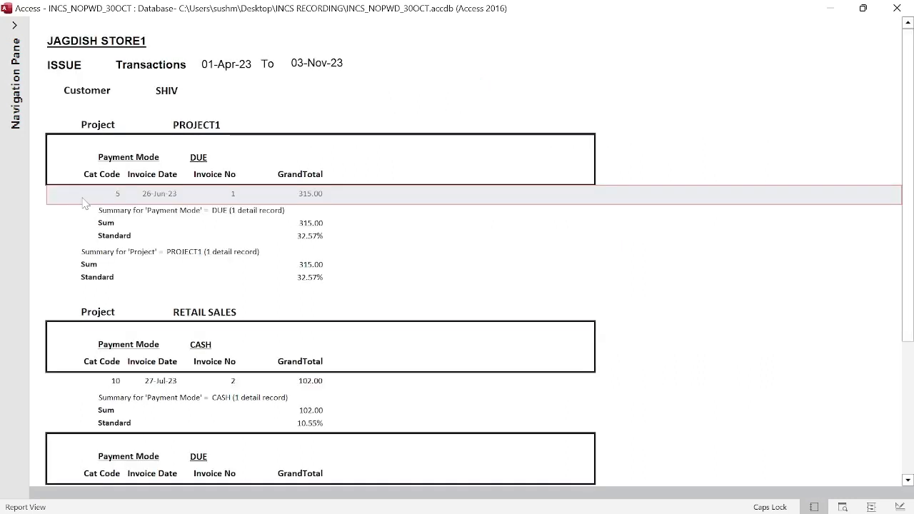
{"action": "left_click", "coordinate": [382, 197]}
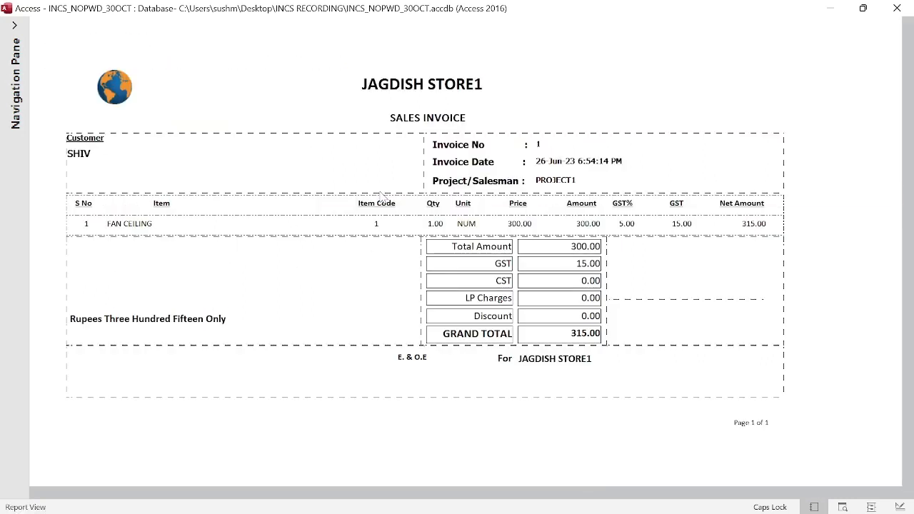
{"action": "key", "text": "Escape"}
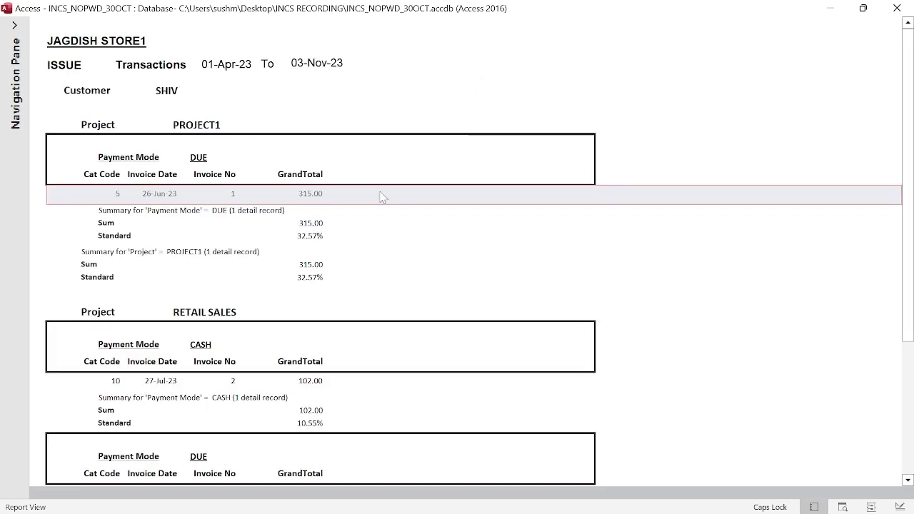
{"action": "key", "text": "Escape"}
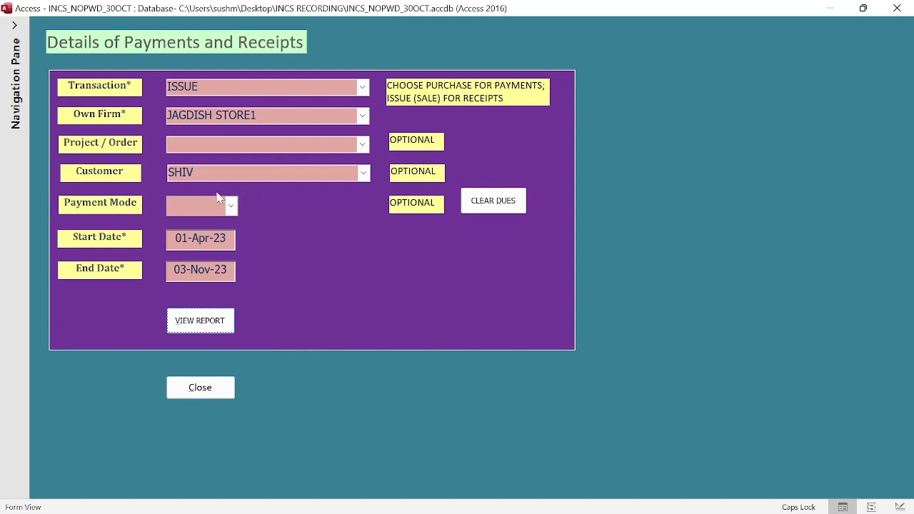
Step: Clear the SHIV customer filter, view the ISSUE report for all customers, and check invoice 1
{"action": "double_click", "coordinate": [182, 172]}
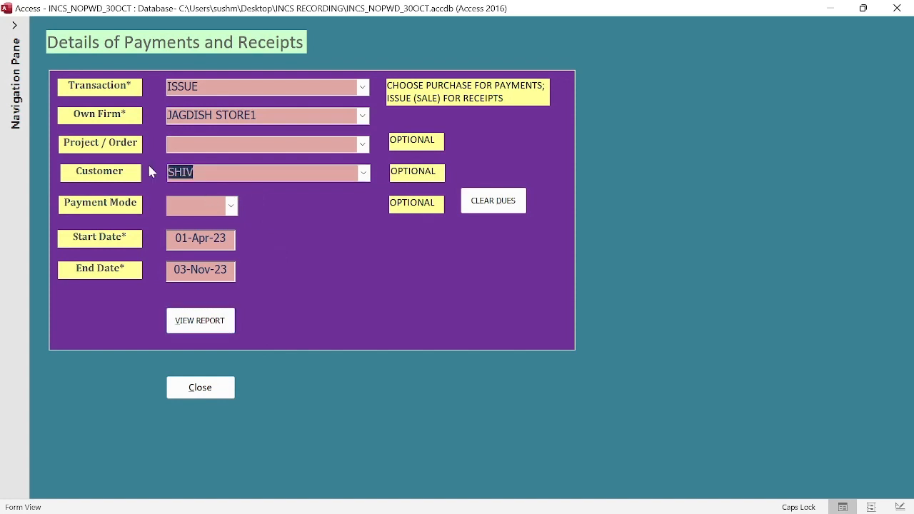
{"action": "key", "text": "Delete"}
{"action": "left_click", "coordinate": [215, 330]}
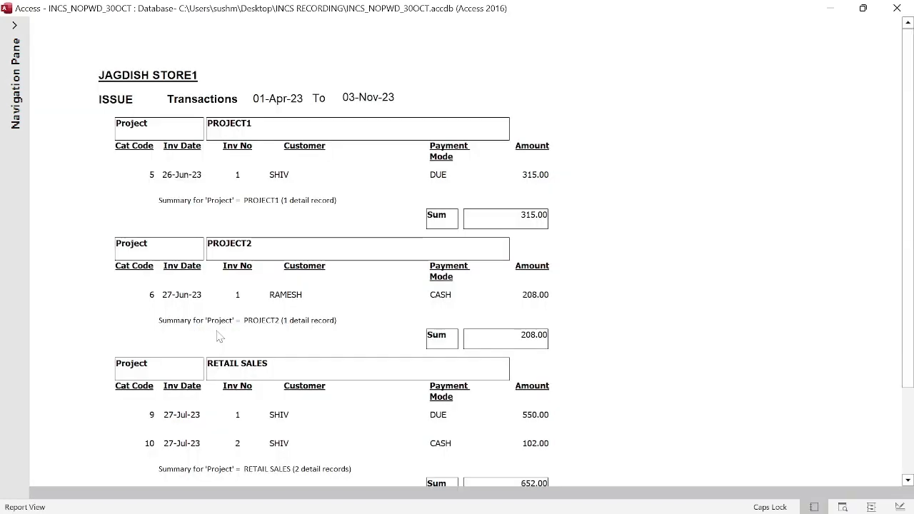
{"action": "left_click", "coordinate": [602, 180]}
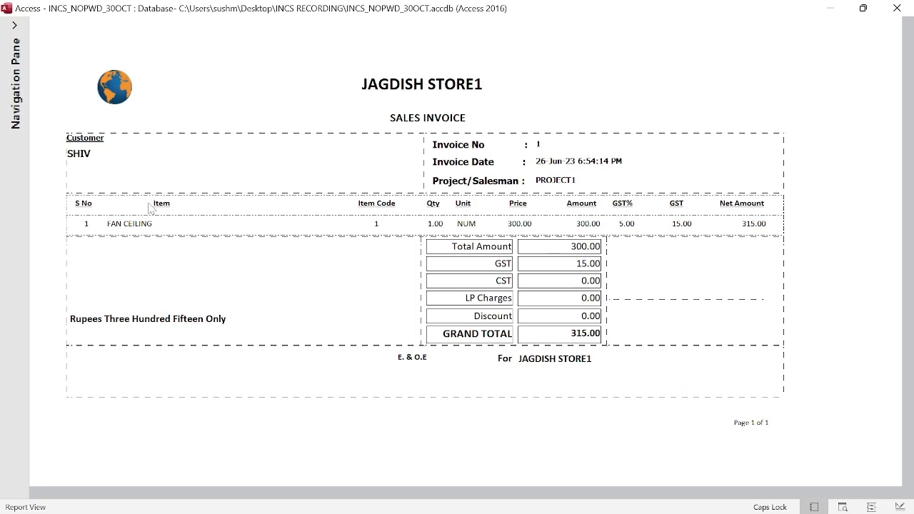
{"action": "key", "text": "Escape"}
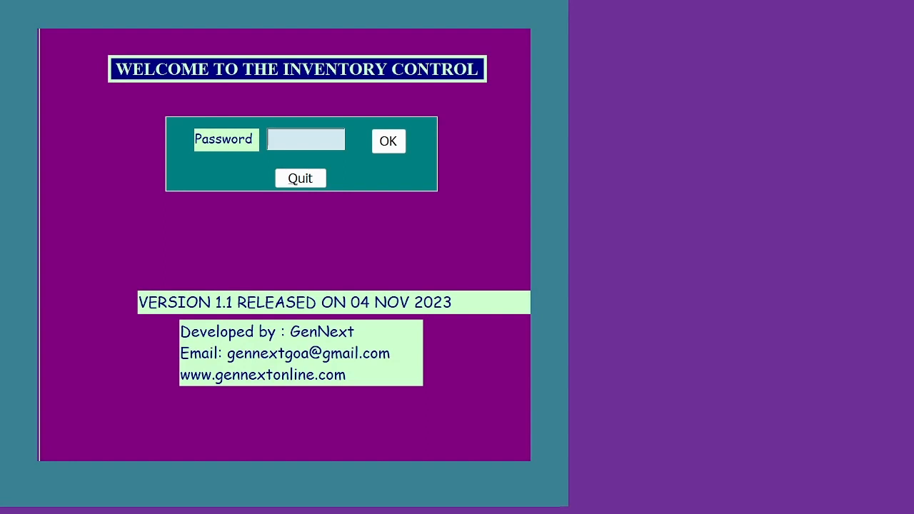
Step: Log in with the administrator password and review the four-item all-stores stock balance tree view
{"action": "type", "text": "*******"}
{"action": "key", "text": "Return"}
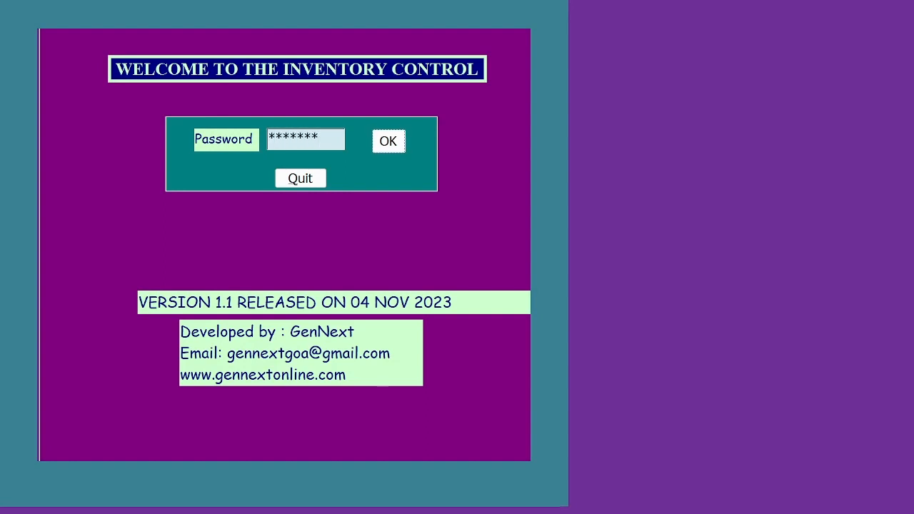
{"action": "key", "text": "Return"}
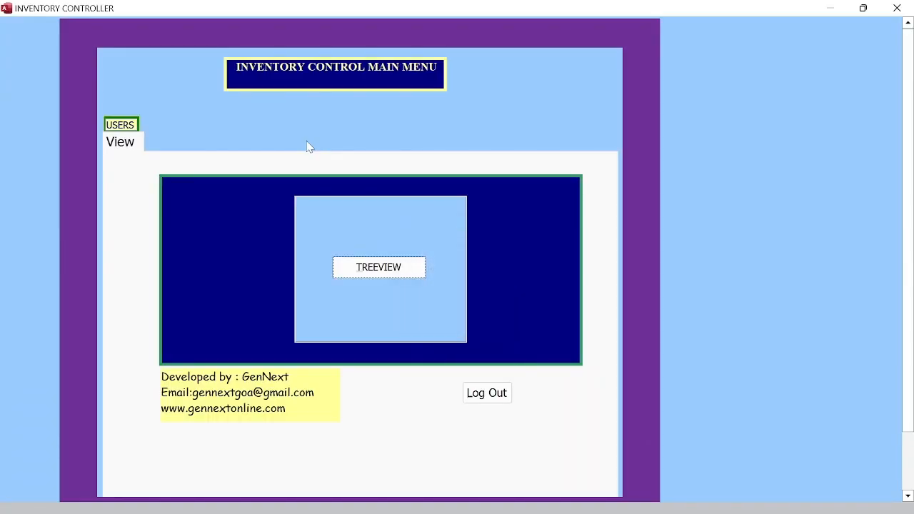
{"action": "left_click", "coordinate": [379, 267]}
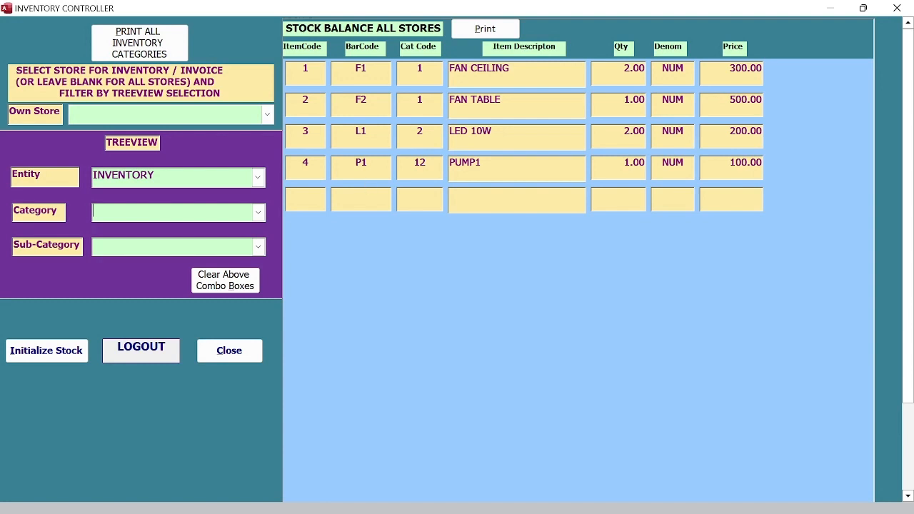
{"action": "left_click", "coordinate": [230, 351]}
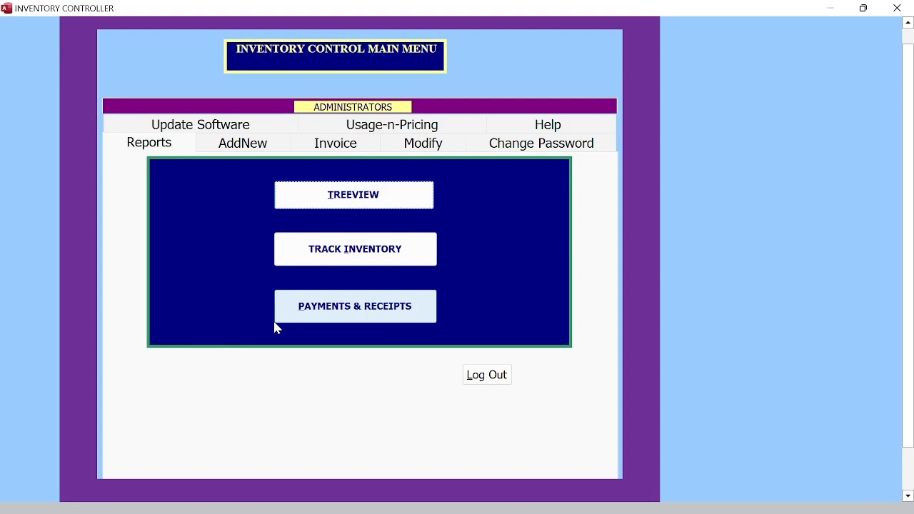
Step: Initialize stock for JAGDISH STORE1 in the stock balance tree view, erasing past transactions
{"action": "left_click", "coordinate": [354, 195]}
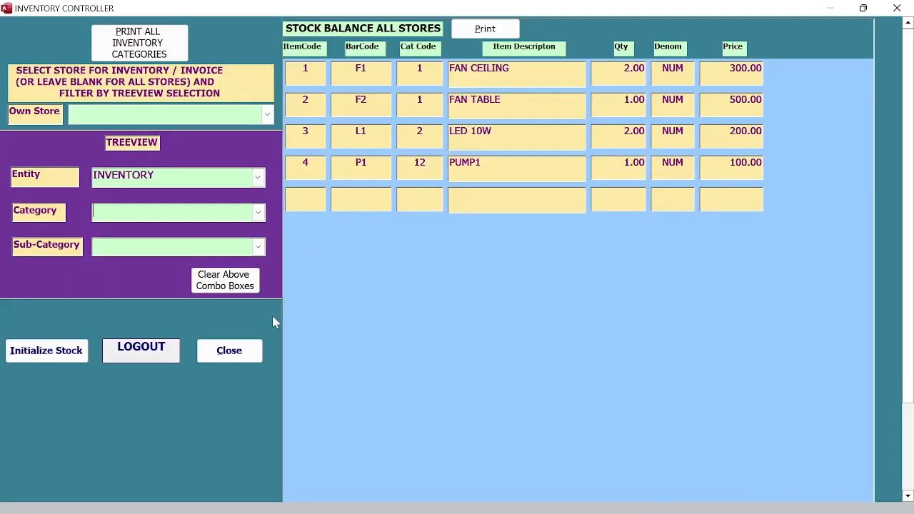
{"action": "left_click", "coordinate": [268, 114]}
{"action": "left_click", "coordinate": [260, 135]}
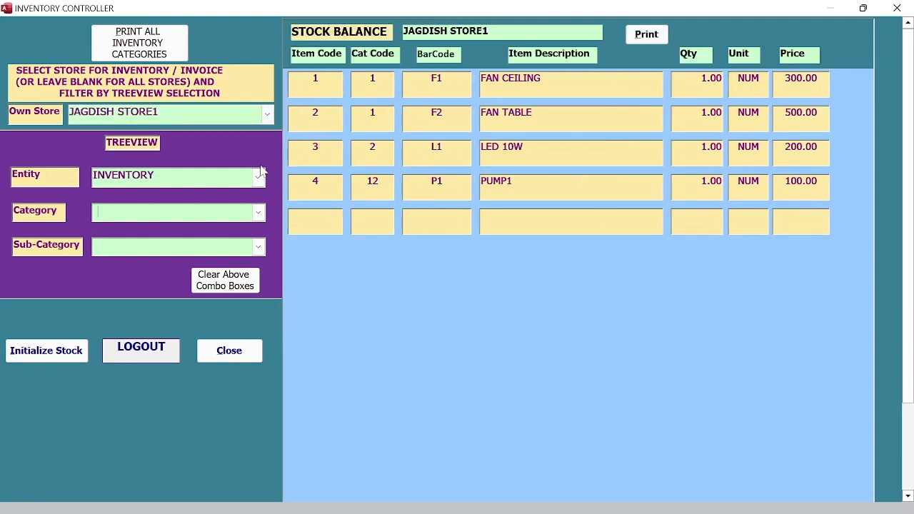
{"action": "left_click", "coordinate": [44, 354]}
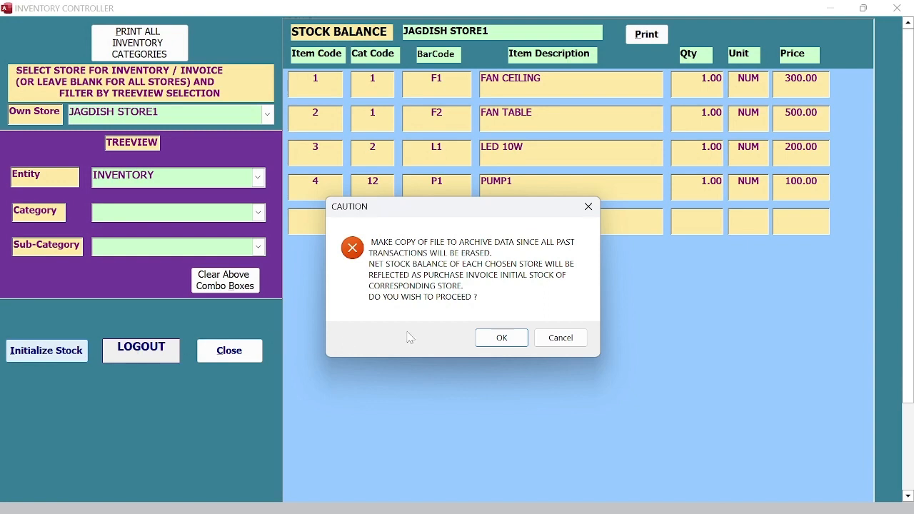
{"action": "left_click", "coordinate": [500, 341]}
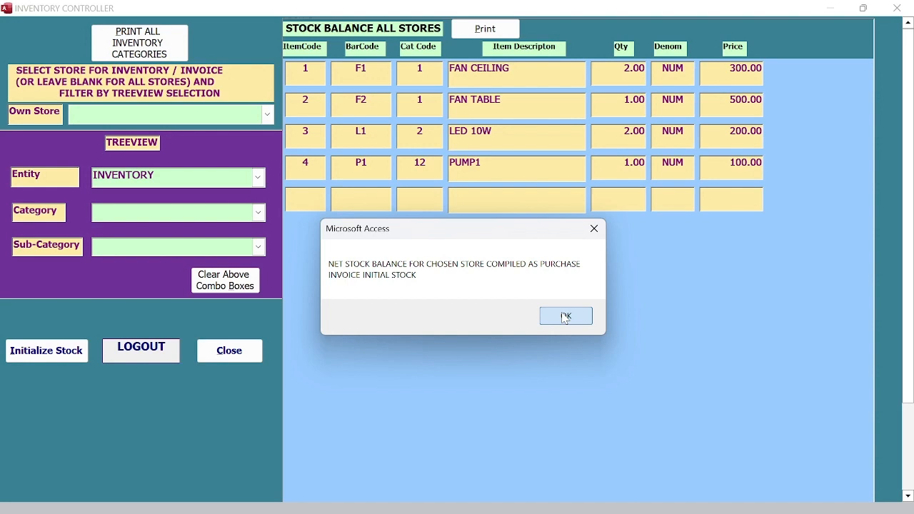
{"action": "left_click", "coordinate": [565, 318]}
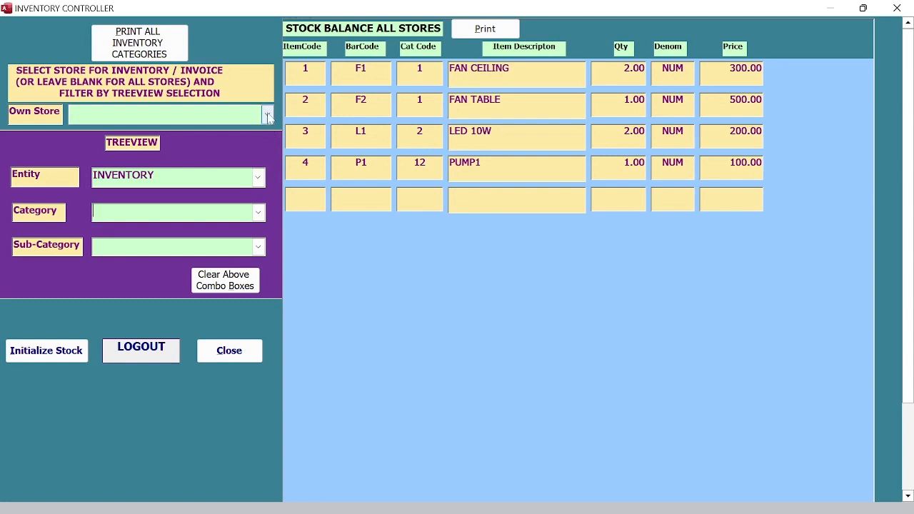
Step: Initialize stock for JAGDISH STORE2 as well, then close the tree view
{"action": "left_click", "coordinate": [267, 115]}
{"action": "left_click", "coordinate": [251, 145]}
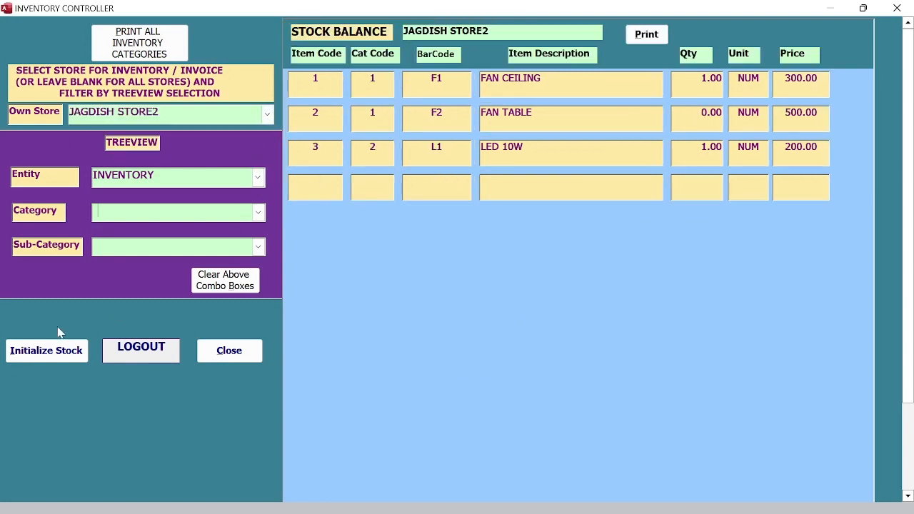
{"action": "left_click", "coordinate": [43, 346]}
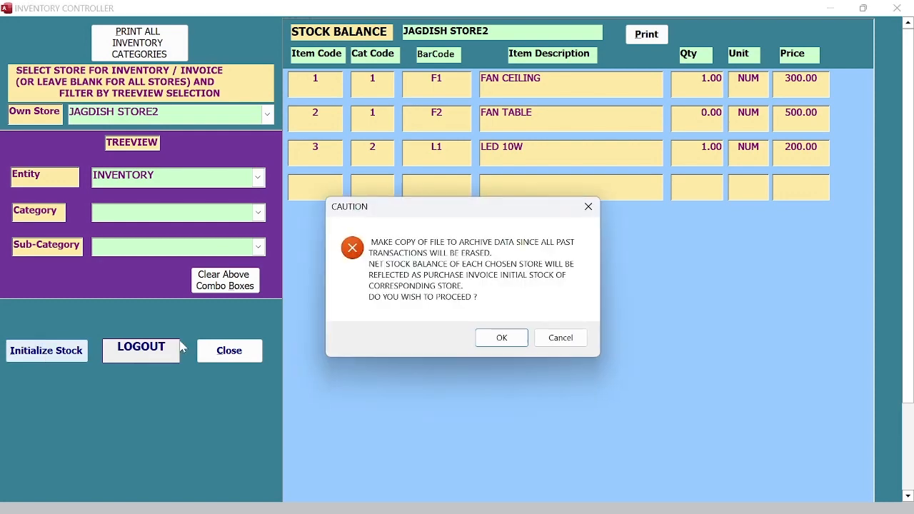
{"action": "left_click", "coordinate": [504, 337]}
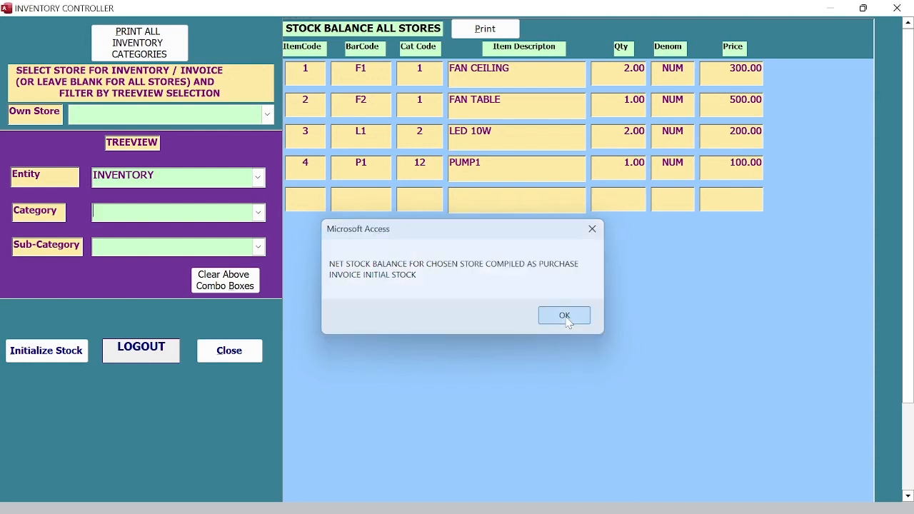
{"action": "left_click", "coordinate": [567, 318]}
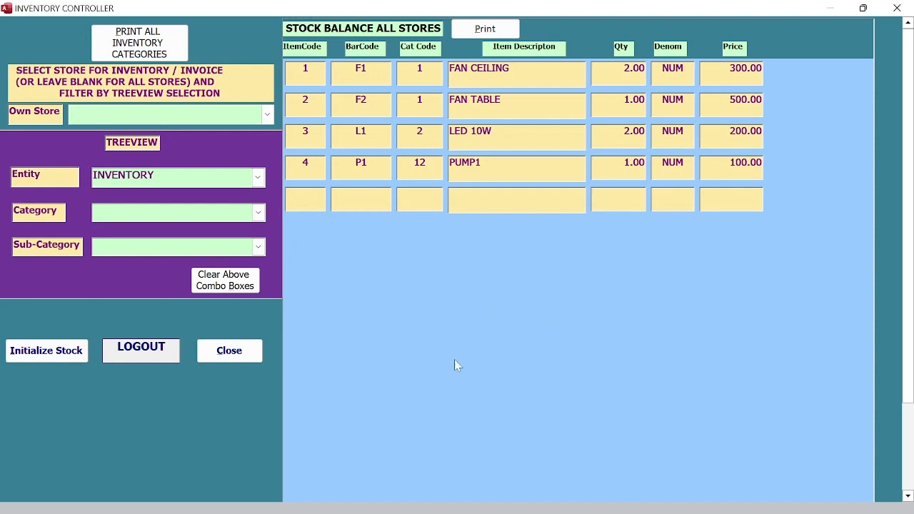
{"action": "left_click", "coordinate": [236, 353]}
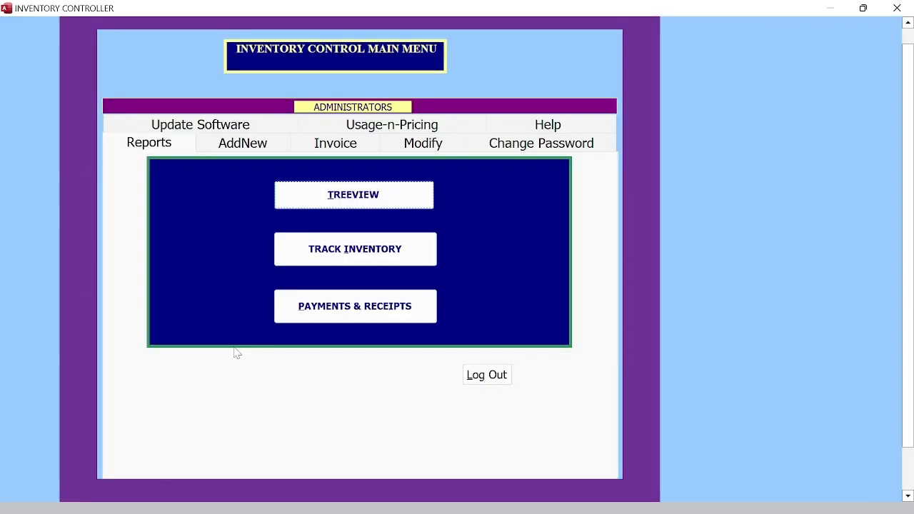
{"action": "left_click", "coordinate": [332, 145]}
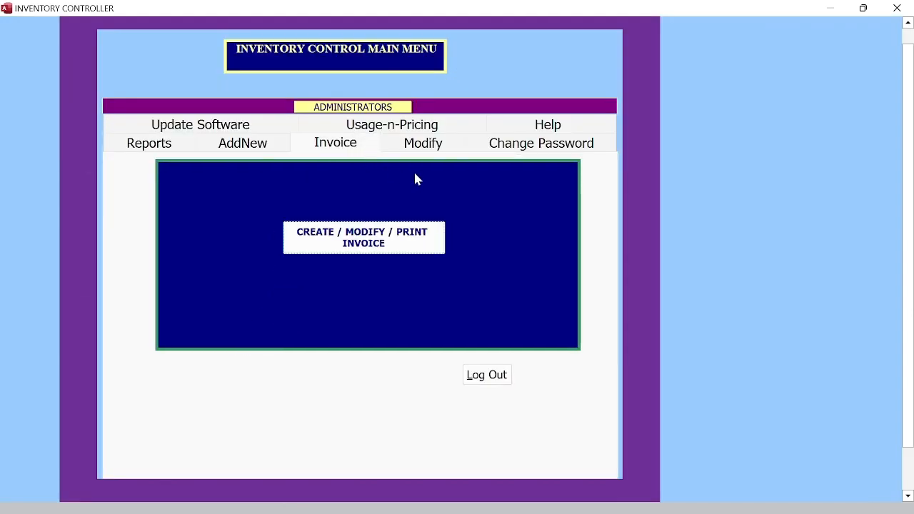
Step: Cut all four item rows from purchase invoice 14 and confirm the deletion
{"action": "left_click", "coordinate": [336, 232]}
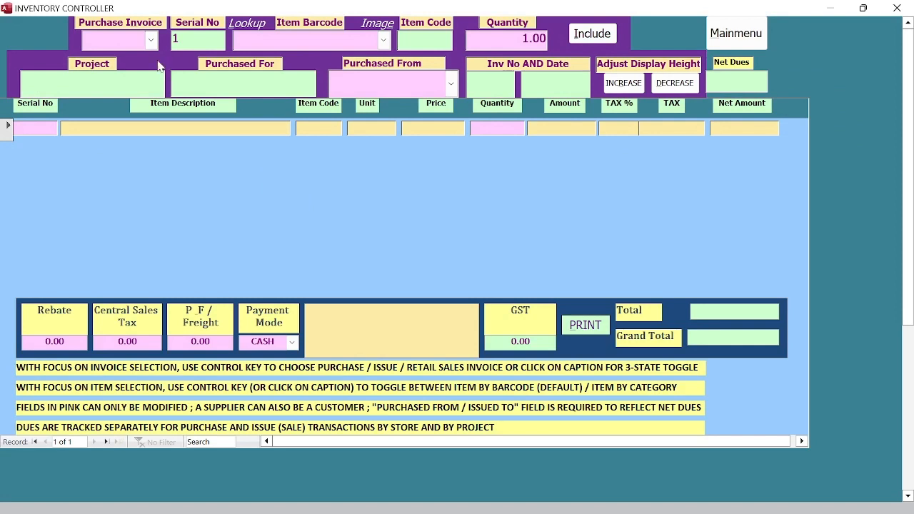
{"action": "left_click", "coordinate": [151, 40]}
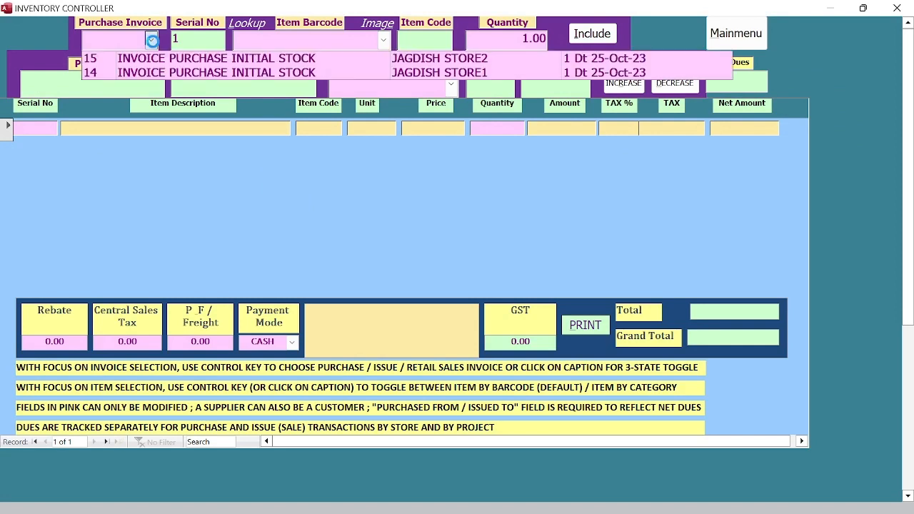
{"action": "left_click", "coordinate": [168, 74]}
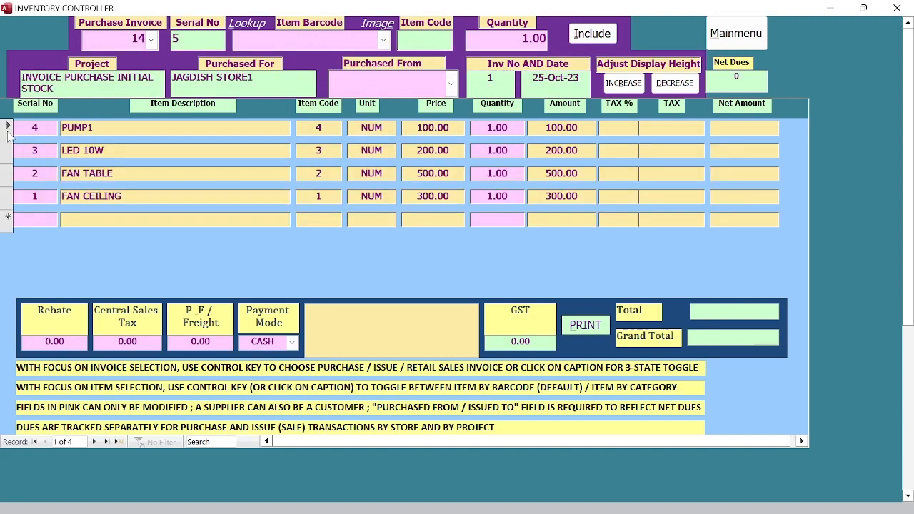
{"action": "left_click_drag", "start_coordinate": [7, 134], "coordinate": [4, 202]}
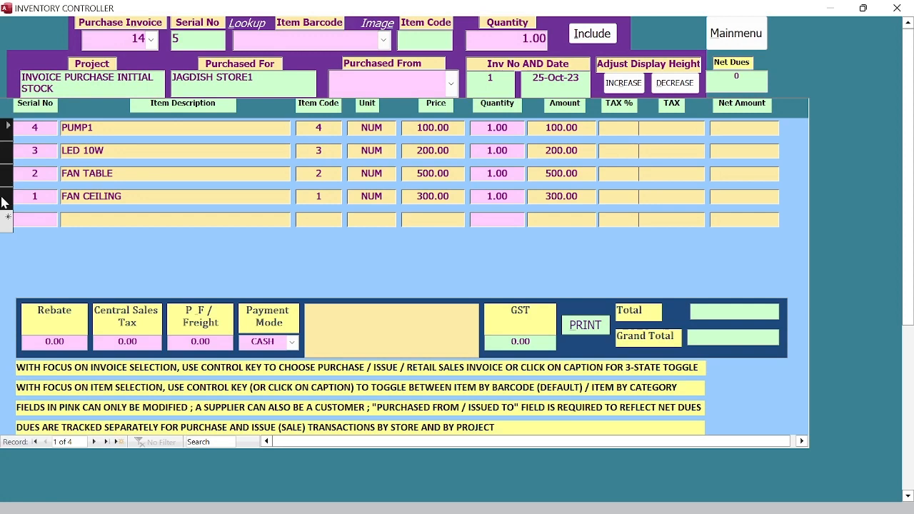
{"action": "right_click", "coordinate": [8, 202]}
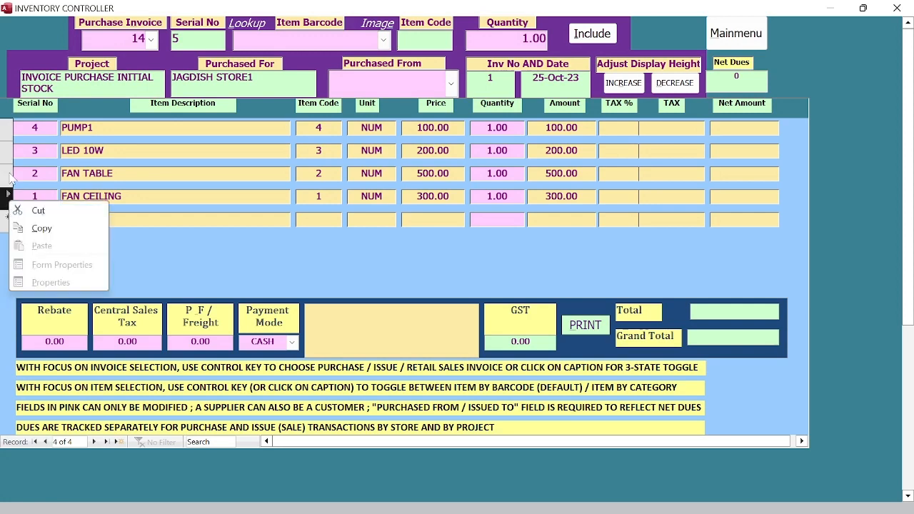
{"action": "left_click", "coordinate": [6, 125]}
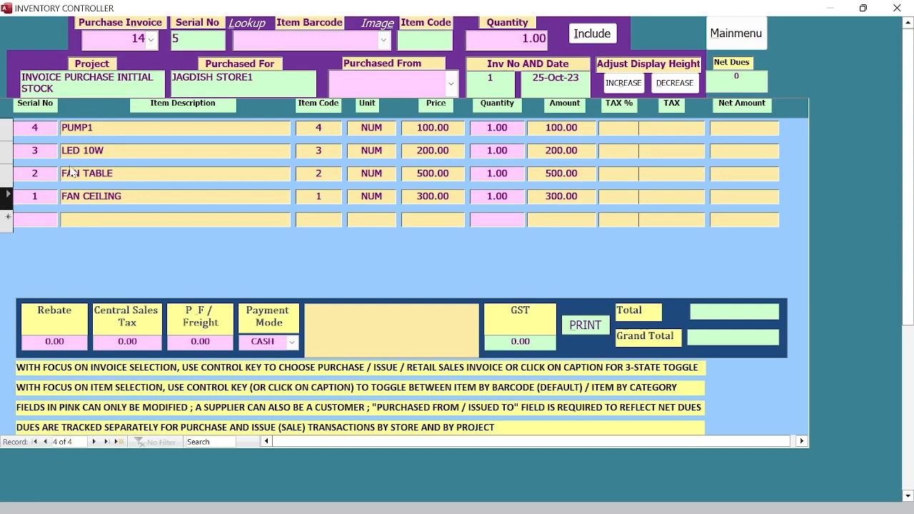
{"action": "left_click_drag", "start_coordinate": [7, 128], "coordinate": [5, 198]}
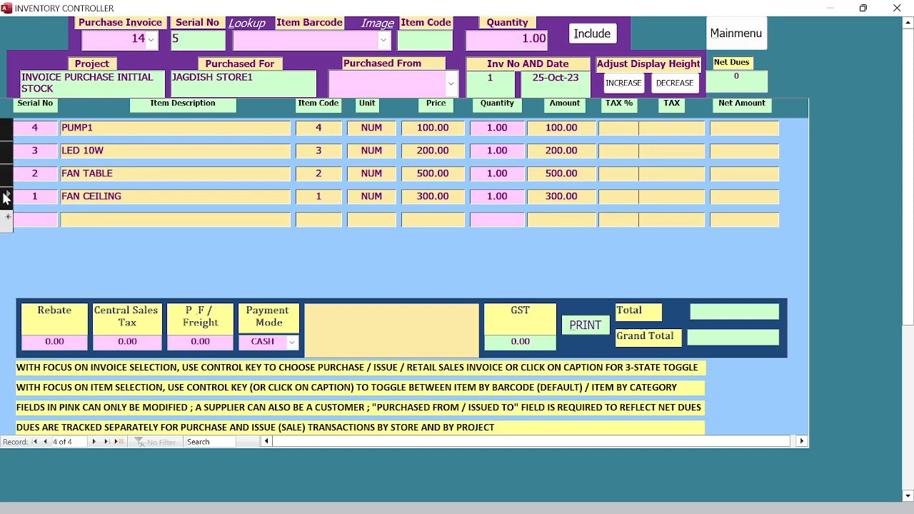
{"action": "right_click", "coordinate": [6, 197]}
{"action": "left_click", "coordinate": [34, 203]}
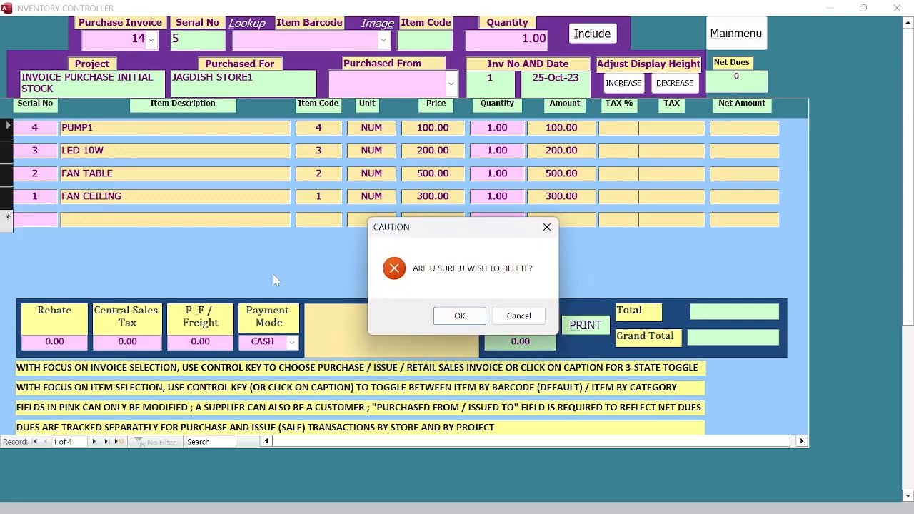
{"action": "left_click", "coordinate": [460, 316]}
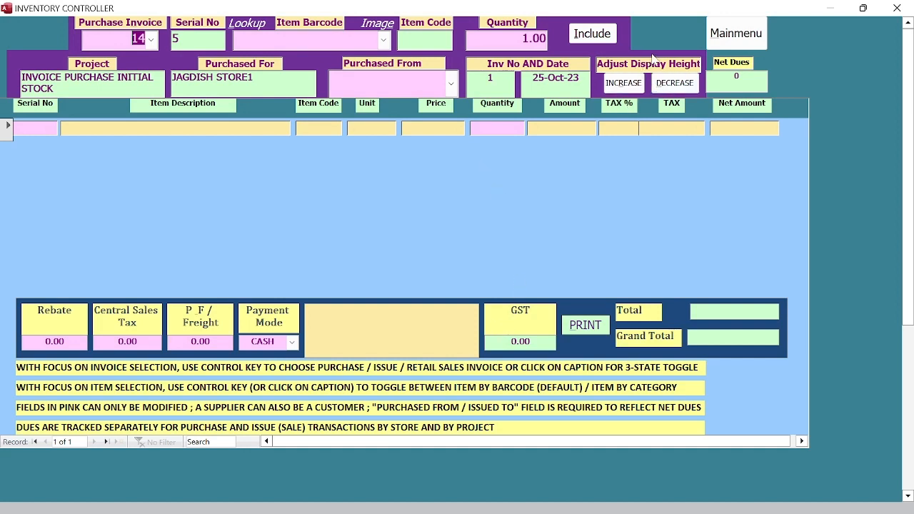
Step: Cut the three item rows from purchase invoice 15 and return to the main menu
{"action": "left_click", "coordinate": [151, 39]}
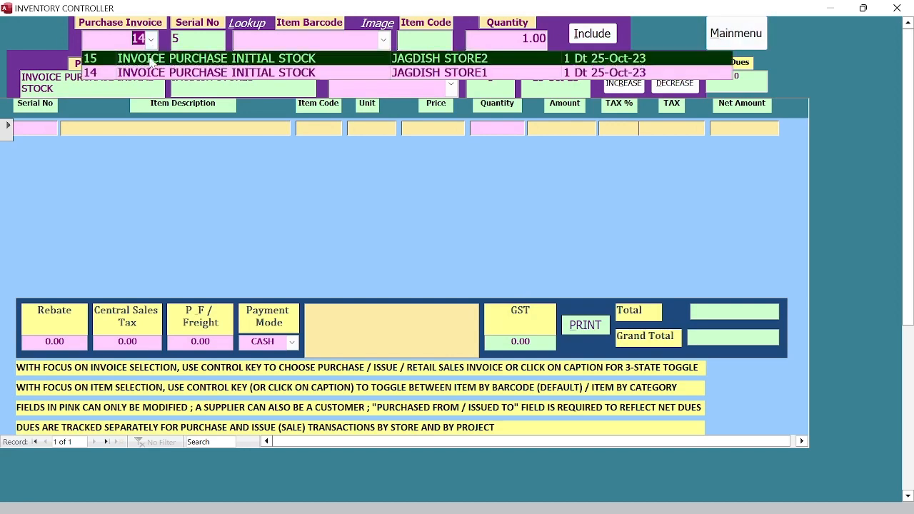
{"action": "left_click", "coordinate": [148, 60]}
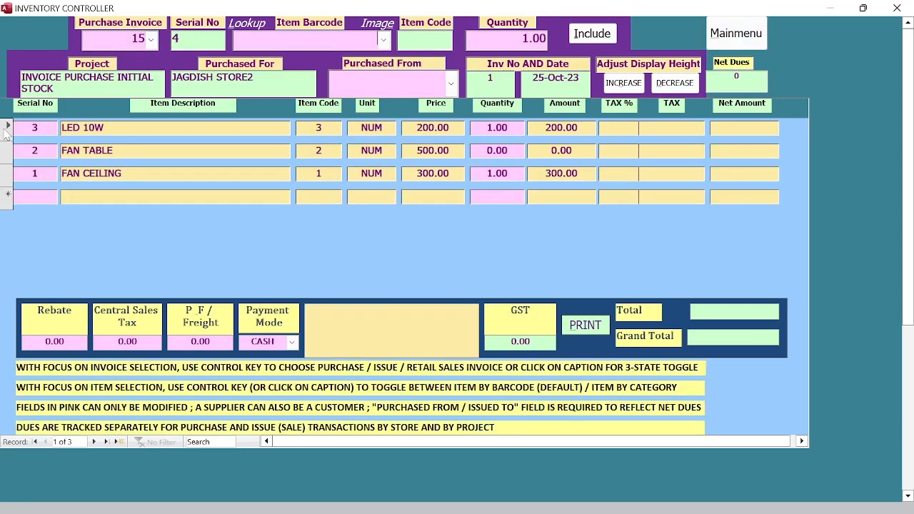
{"action": "left_click_drag", "start_coordinate": [4, 130], "coordinate": [7, 173]}
{"action": "right_click", "coordinate": [8, 175]}
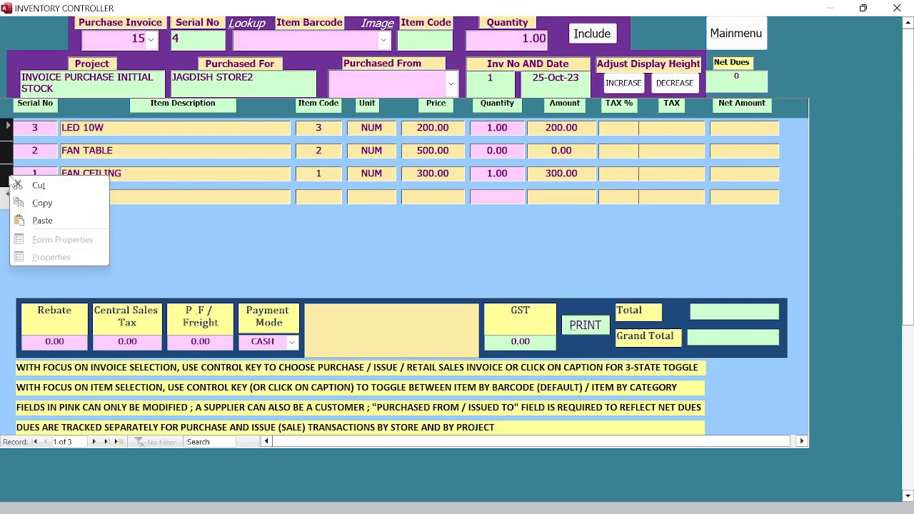
{"action": "left_click", "coordinate": [38, 186]}
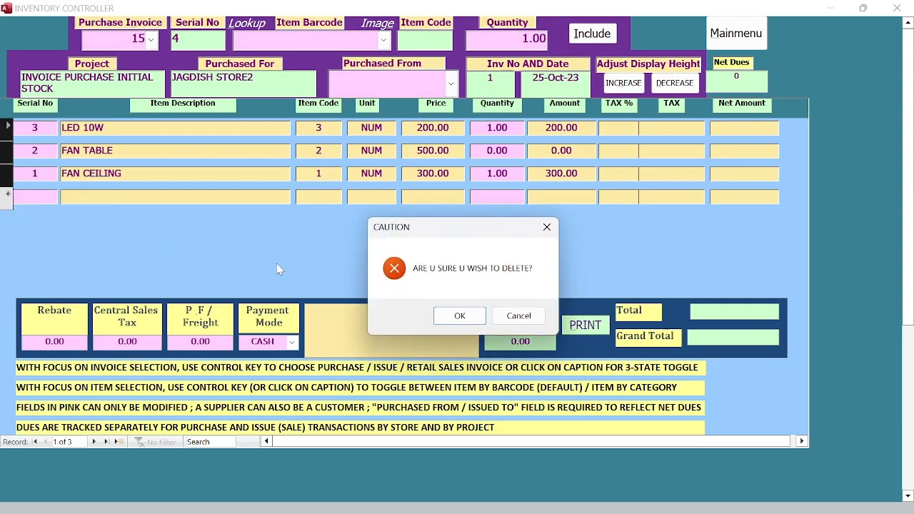
{"action": "left_click", "coordinate": [461, 316]}
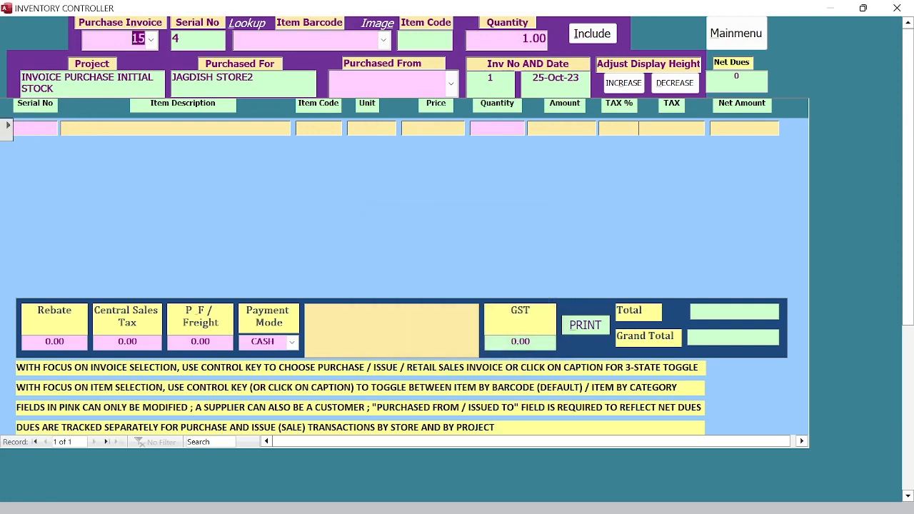
{"action": "left_click", "coordinate": [729, 37]}
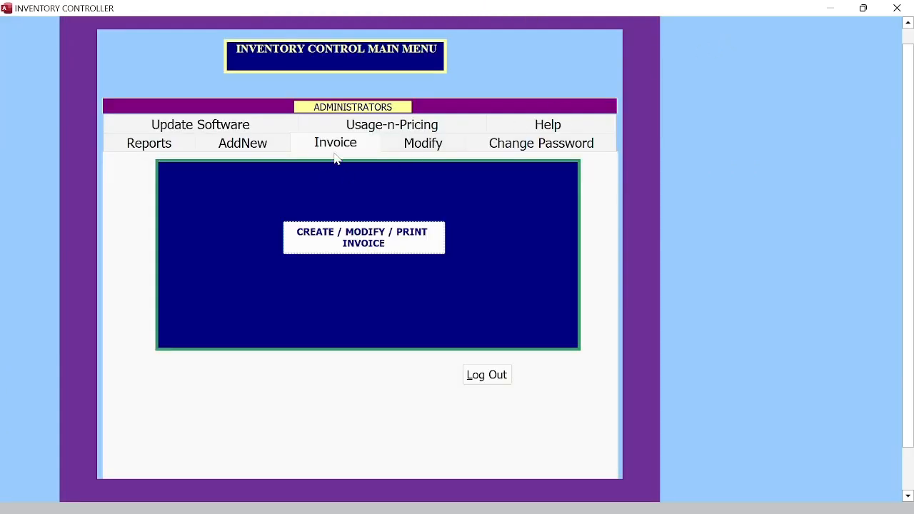
Step: Cut all four item records from the Modify Items form
{"action": "left_click", "coordinate": [422, 146]}
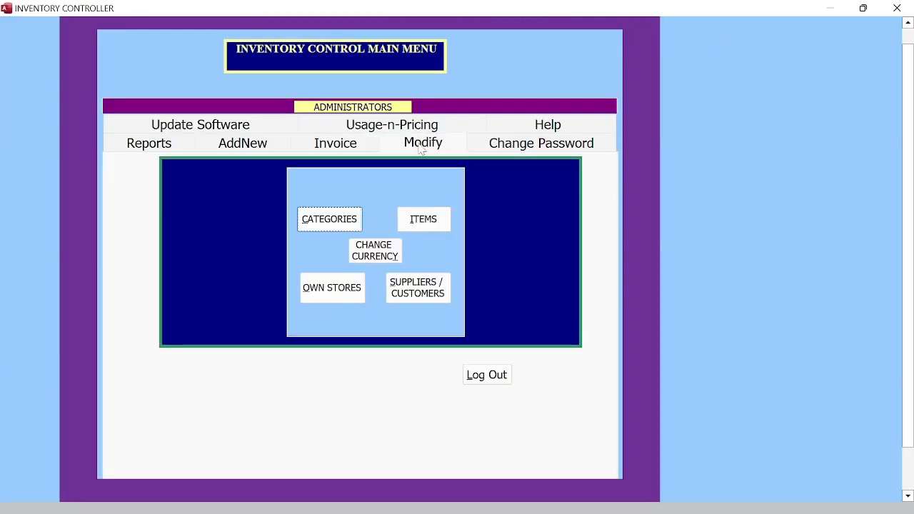
{"action": "left_click", "coordinate": [426, 222]}
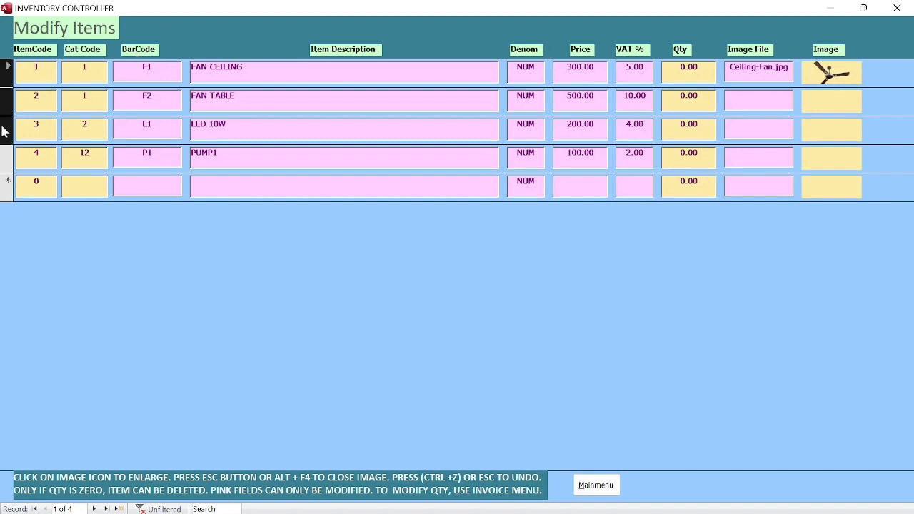
{"action": "right_click", "coordinate": [4, 153]}
{"action": "left_click", "coordinate": [19, 165]}
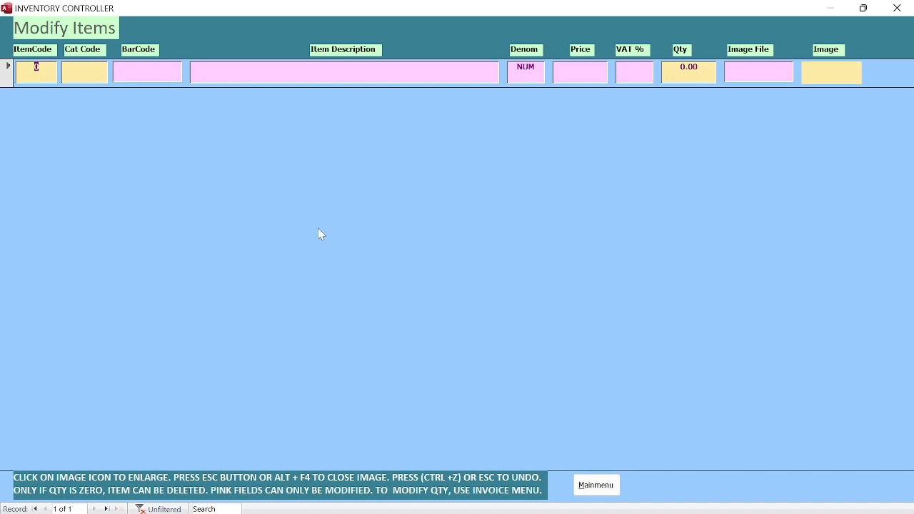
{"action": "left_click", "coordinate": [587, 489]}
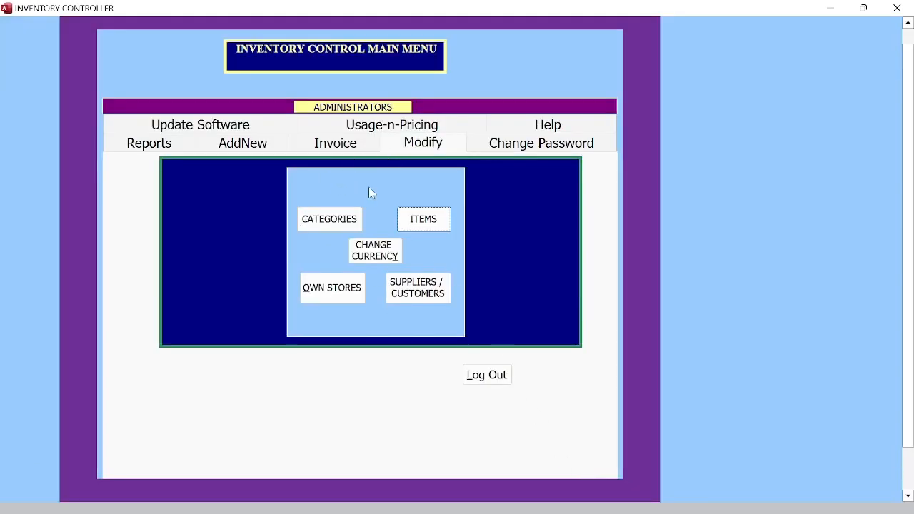
Step: Cut all five category records, acknowledging each of the three deletion notices
{"action": "left_click", "coordinate": [330, 219]}
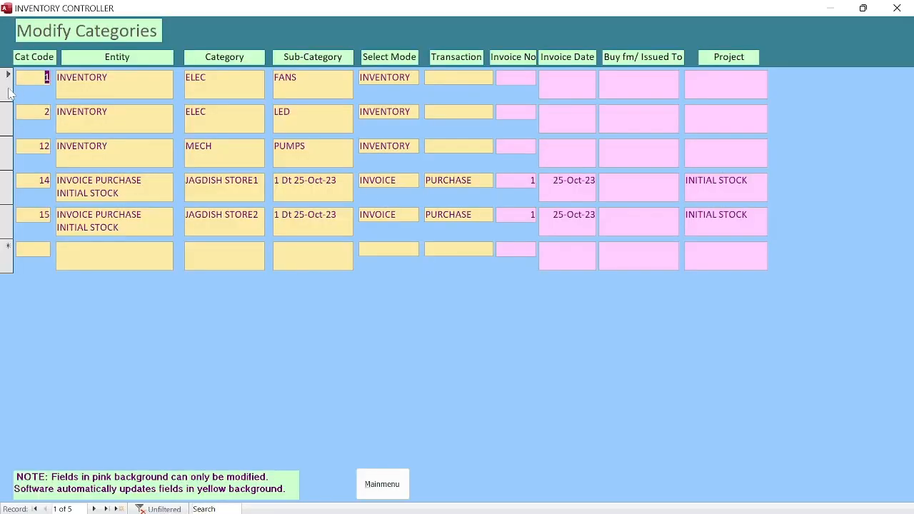
{"action": "left_click_drag", "start_coordinate": [8, 86], "coordinate": [11, 212]}
{"action": "right_click", "coordinate": [9, 227]}
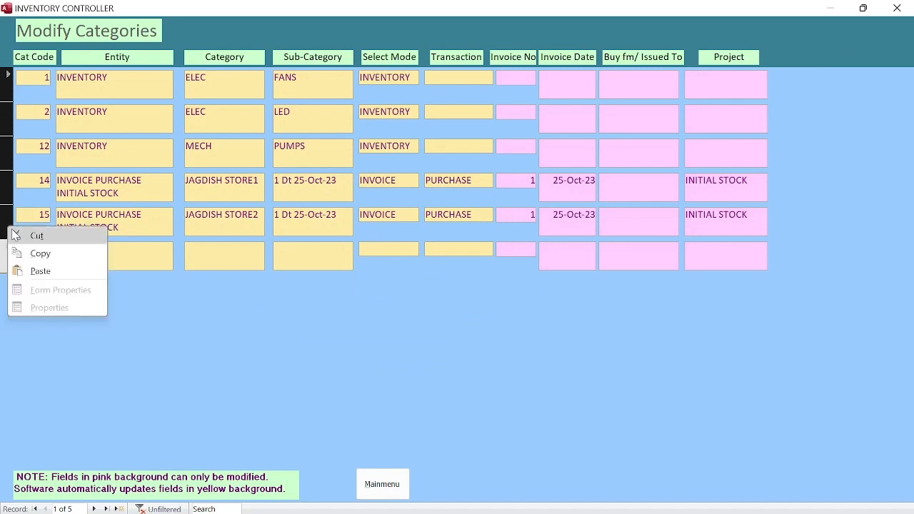
{"action": "left_click", "coordinate": [48, 241]}
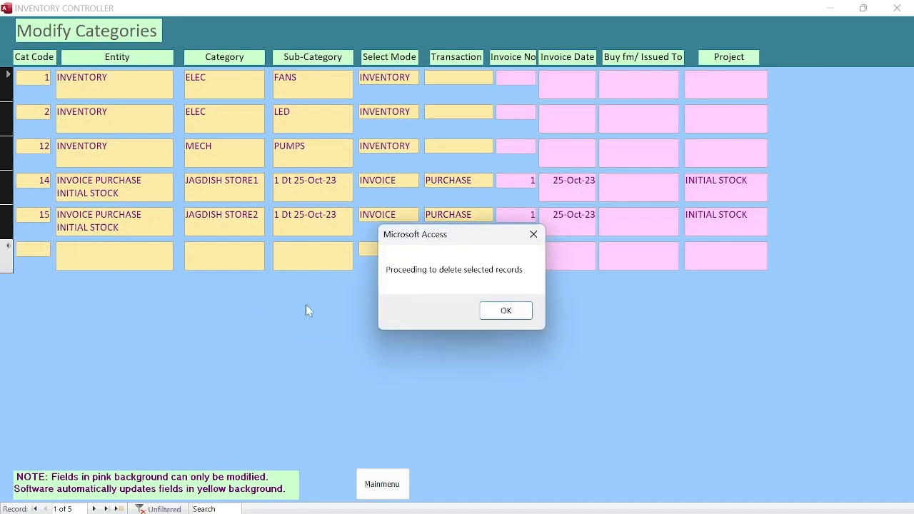
{"action": "left_click", "coordinate": [492, 310]}
{"action": "left_click", "coordinate": [492, 310]}
{"action": "left_click", "coordinate": [492, 312]}
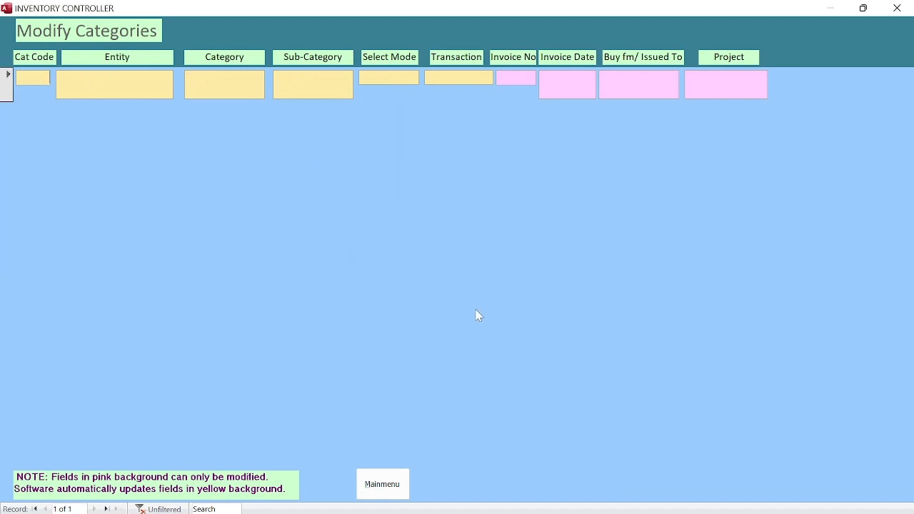
{"action": "left_click", "coordinate": [394, 491]}
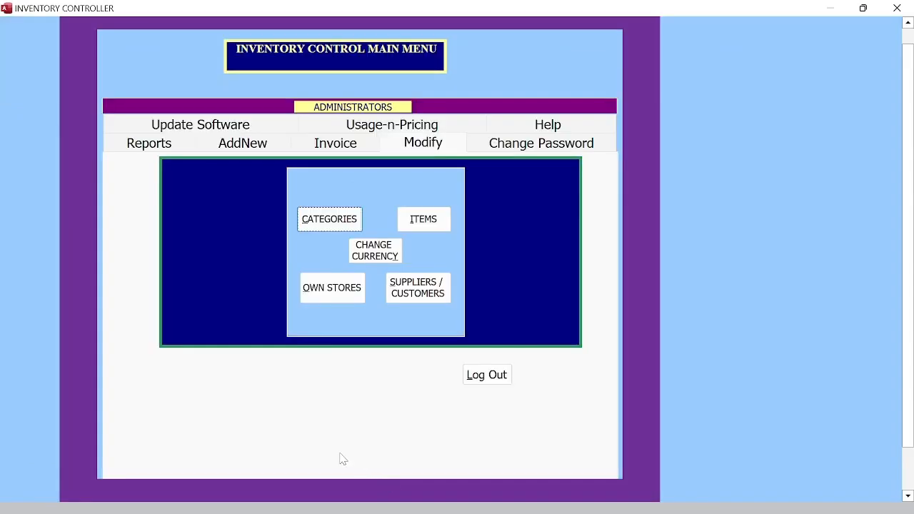
Step: Cut all three supplier/customer firm records
{"action": "left_click", "coordinate": [431, 287]}
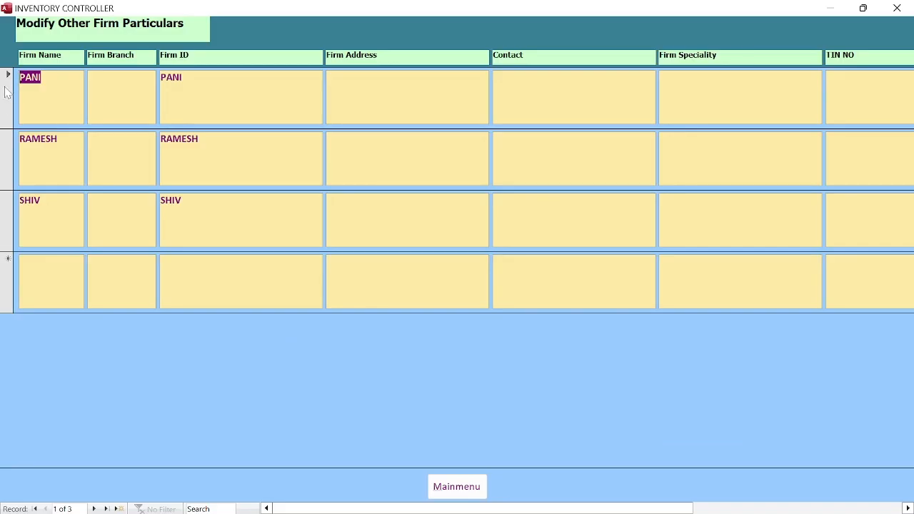
{"action": "left_click_drag", "start_coordinate": [6, 91], "coordinate": [6, 224]}
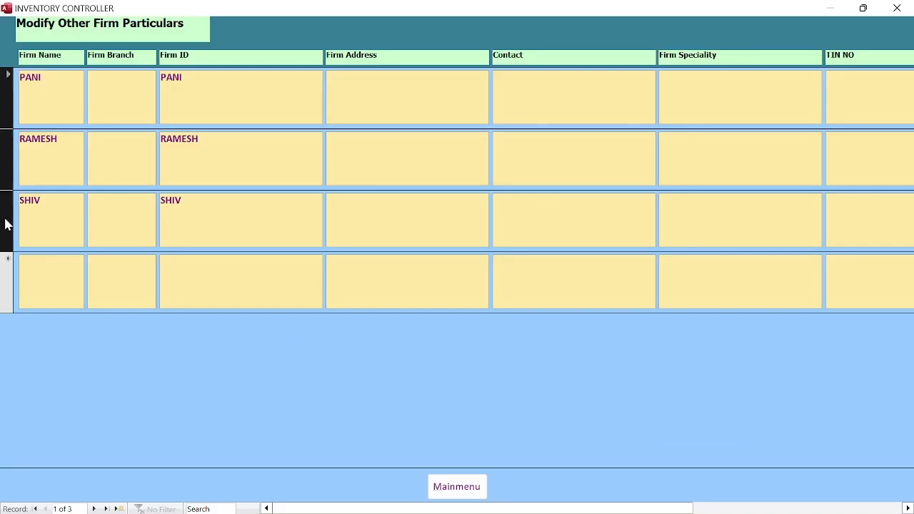
{"action": "right_click", "coordinate": [7, 223]}
{"action": "left_click", "coordinate": [53, 232]}
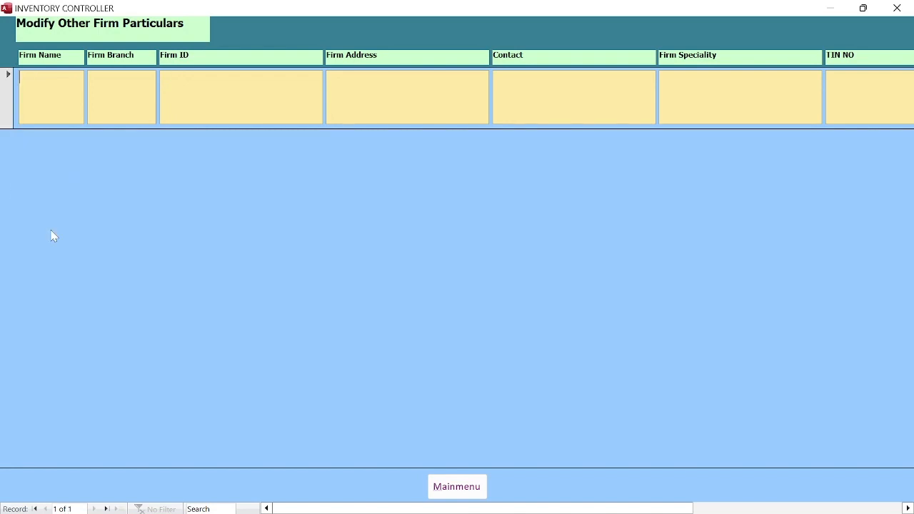
{"action": "left_click", "coordinate": [443, 489]}
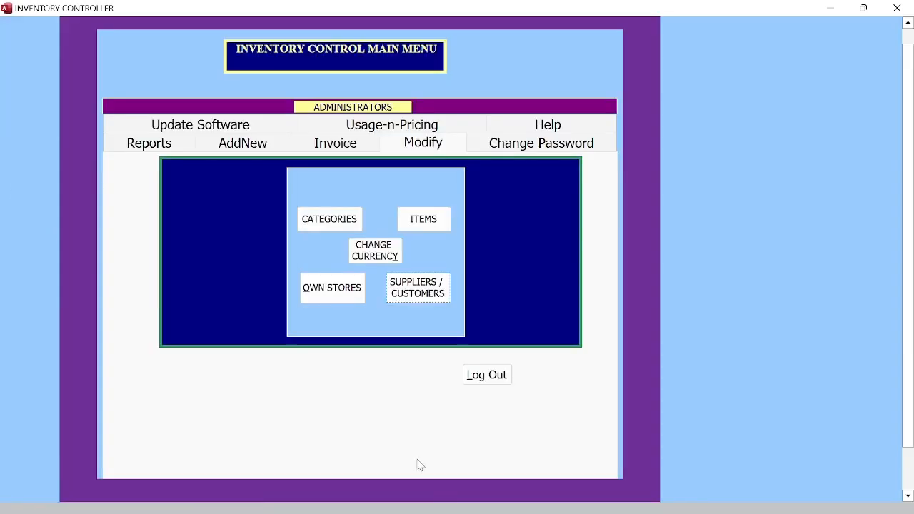
Step: Cut both own-store records and return to the main menu
{"action": "left_click", "coordinate": [332, 290]}
{"action": "left_click_drag", "start_coordinate": [5, 103], "coordinate": [3, 151]}
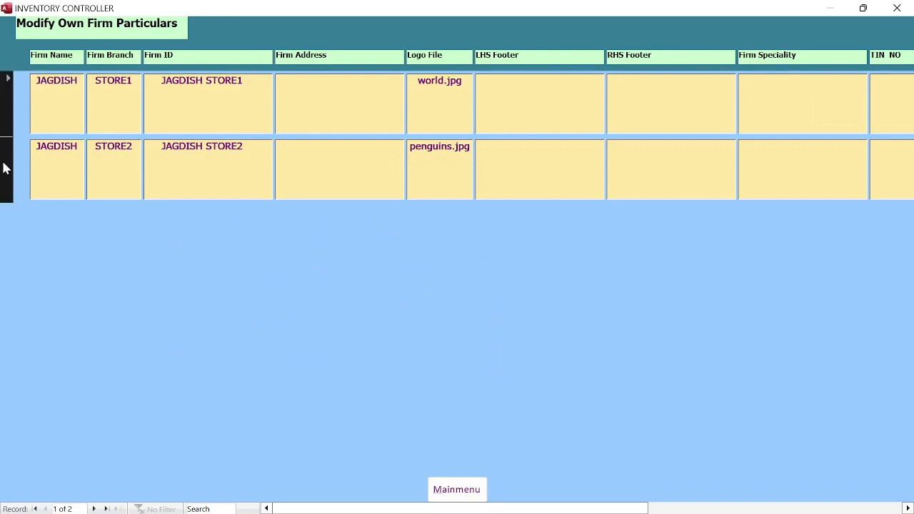
{"action": "right_click", "coordinate": [3, 163]}
{"action": "left_click", "coordinate": [33, 172]}
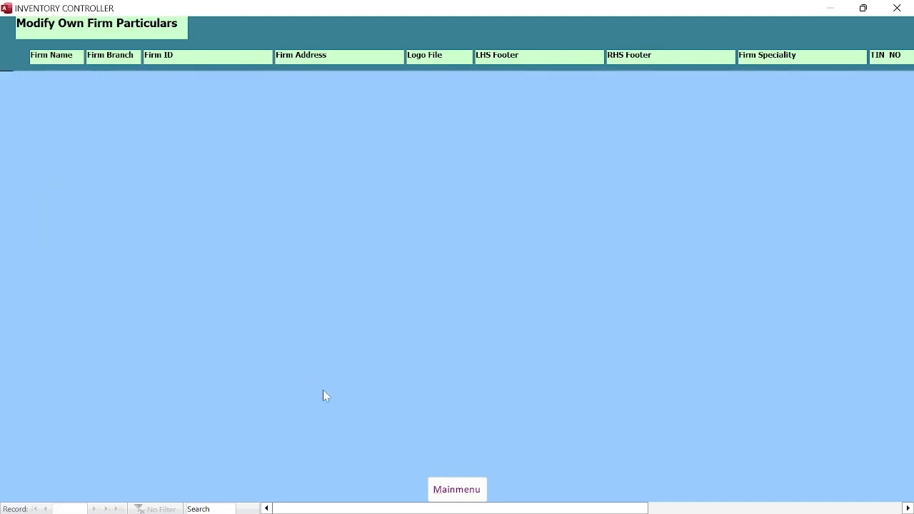
{"action": "left_click", "coordinate": [457, 491]}
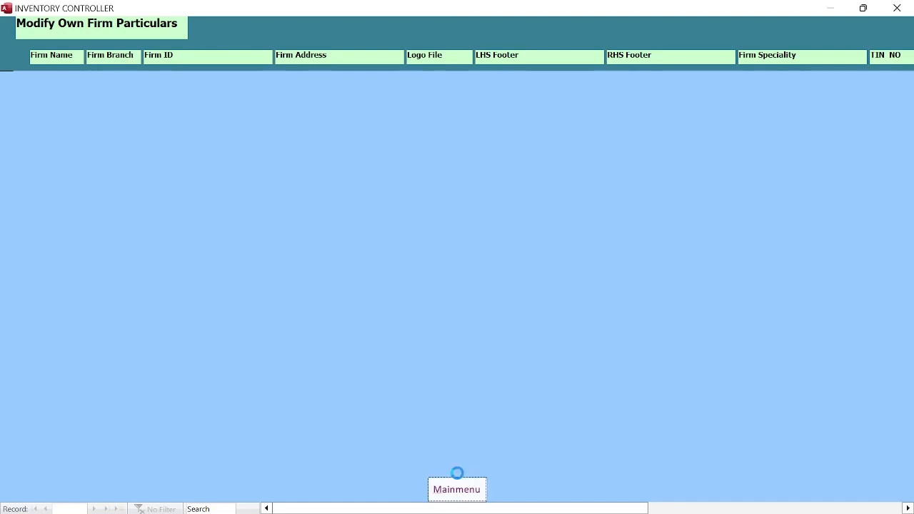